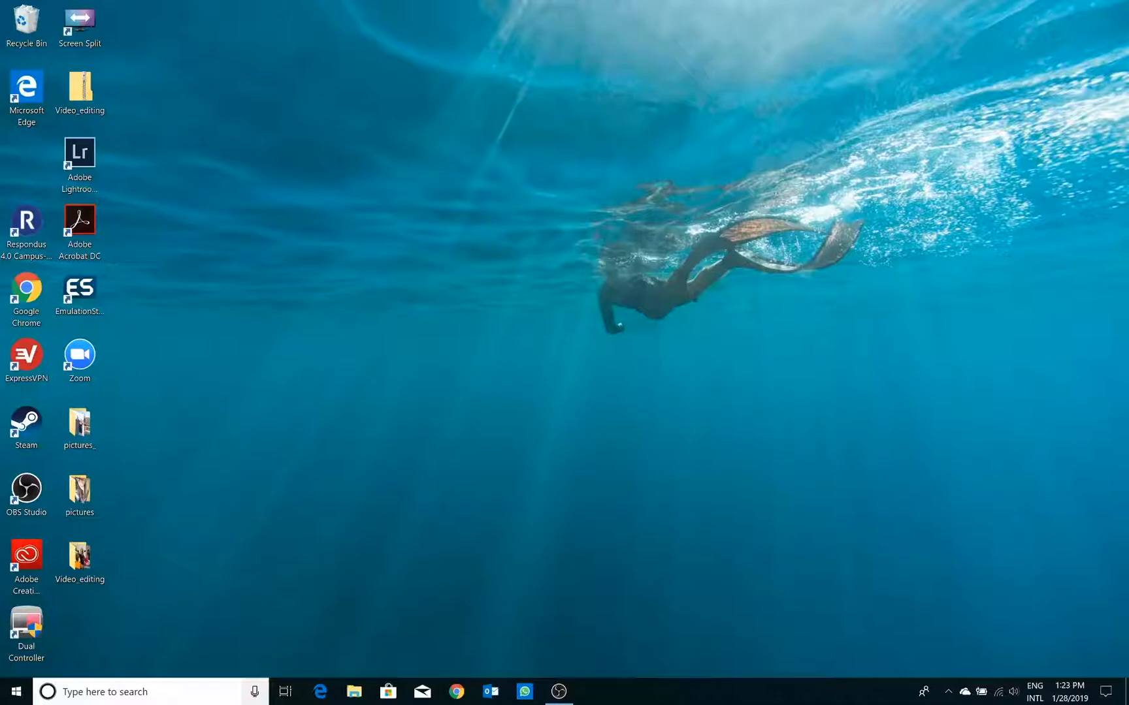
# Search the computer for "video e" and open the Video Editor app
pyautogui.click(151, 692)
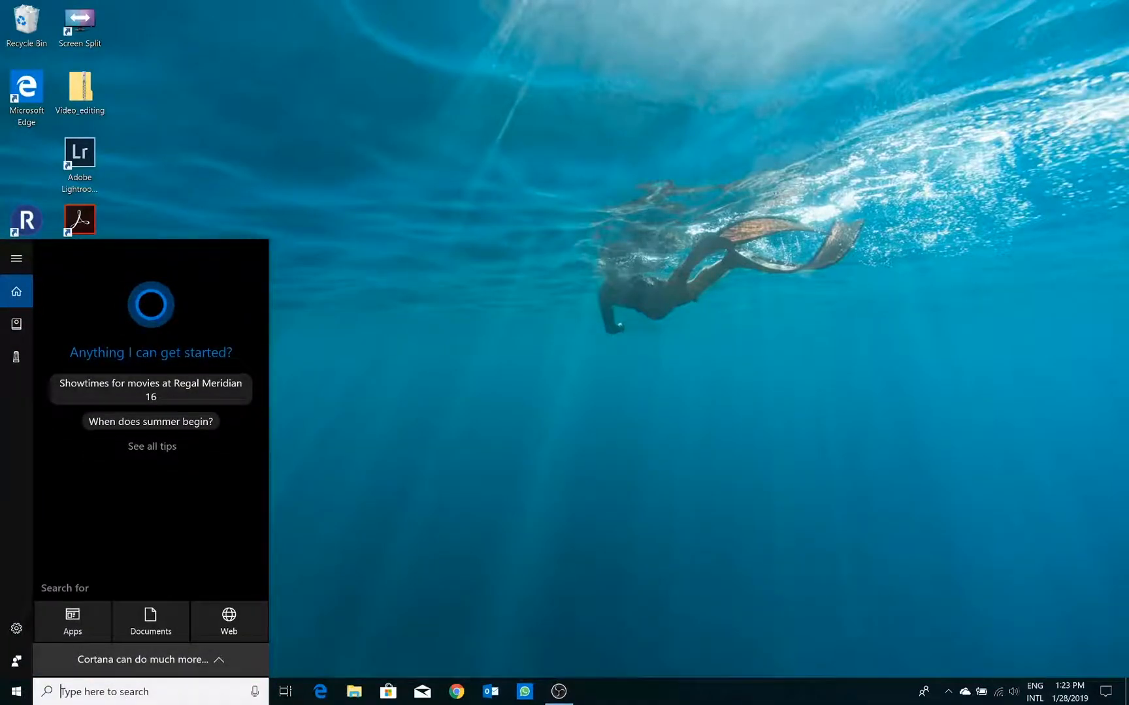
pyautogui.write('video e')
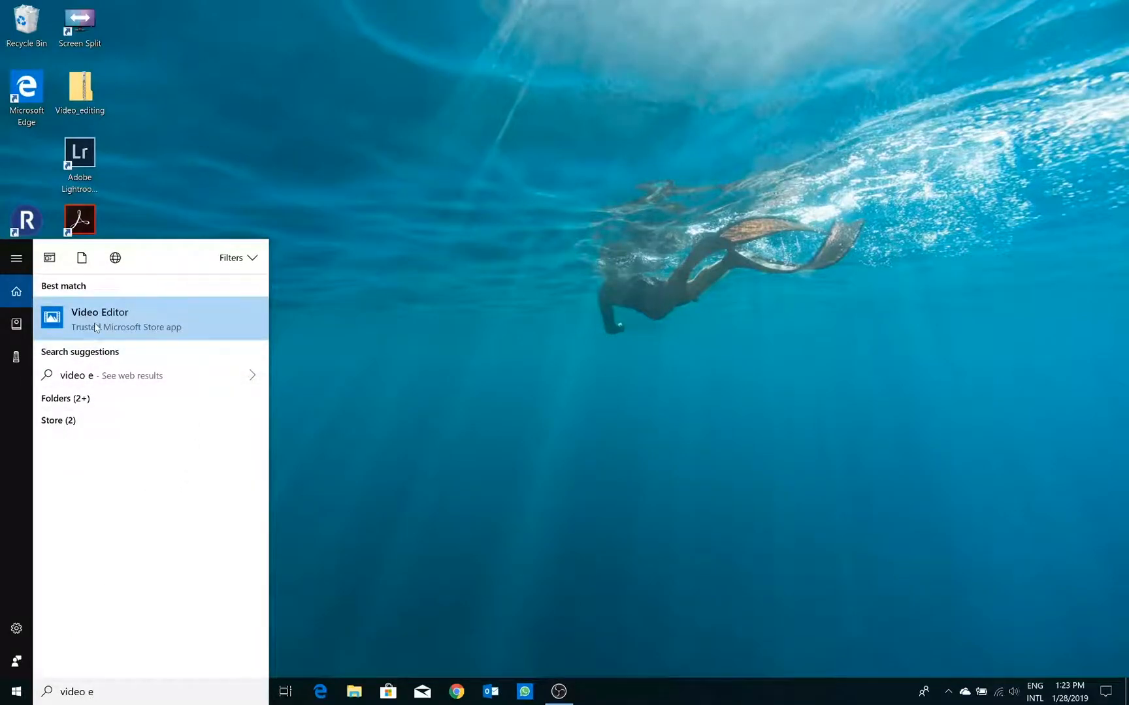
pyautogui.click(120, 326)
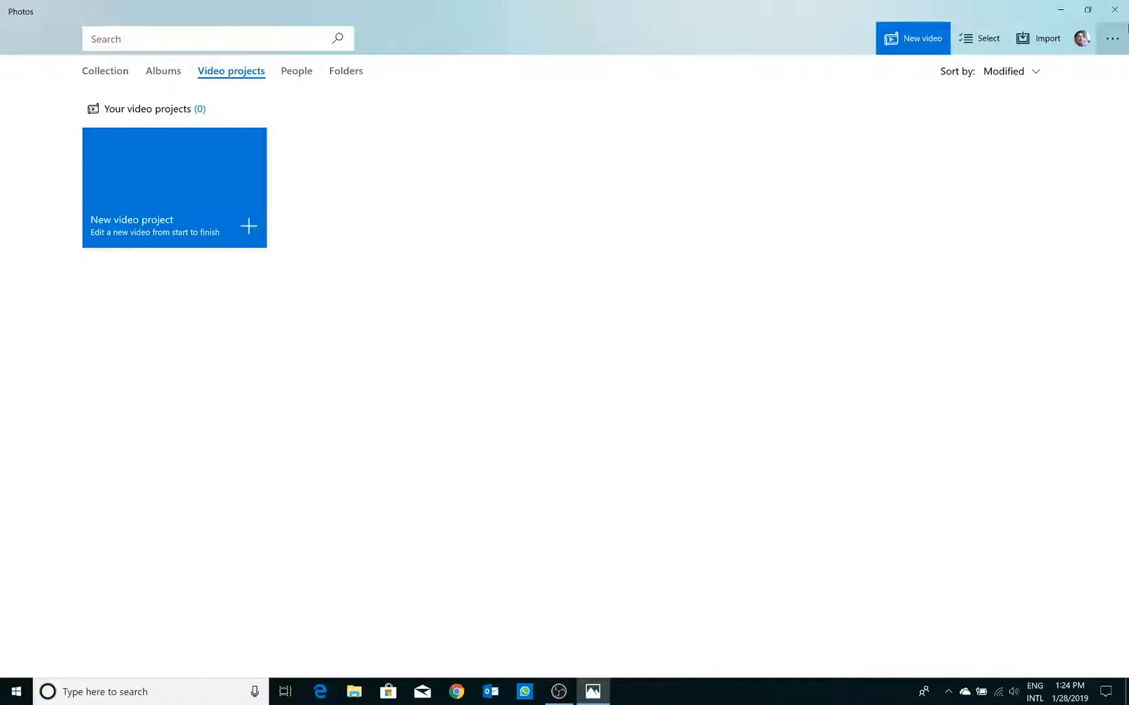
# Import the Video_editing folder from the Desktop into the Photos collection
pyautogui.click(1040, 43)
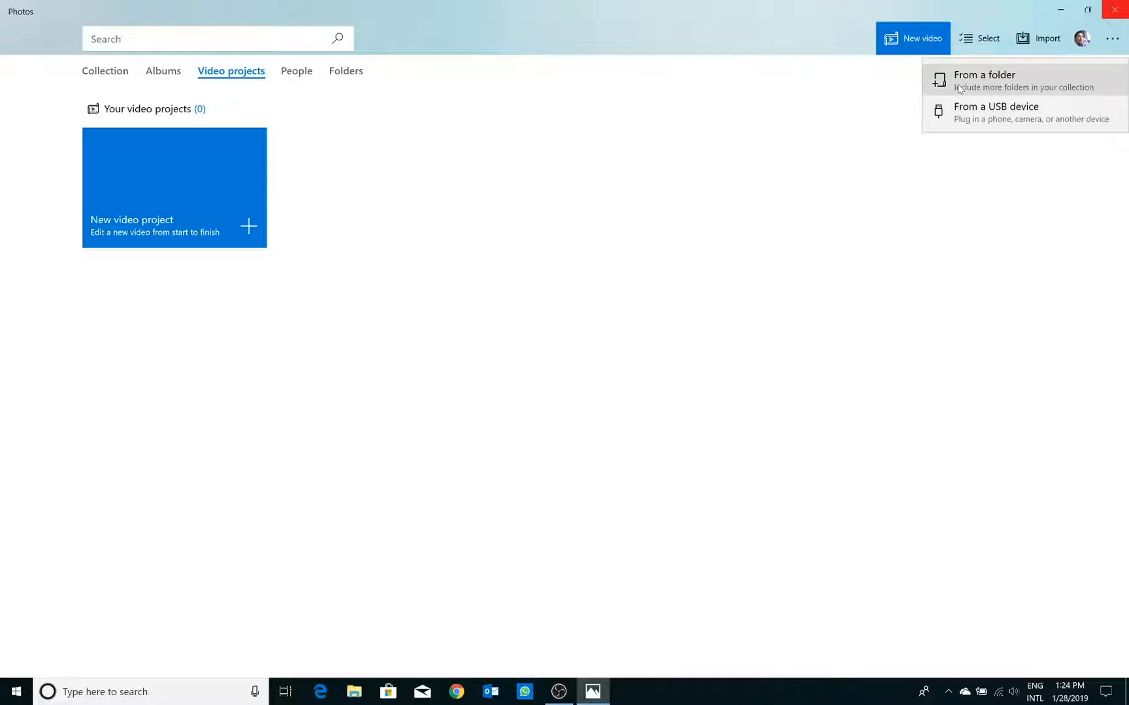
pyautogui.click(977, 83)
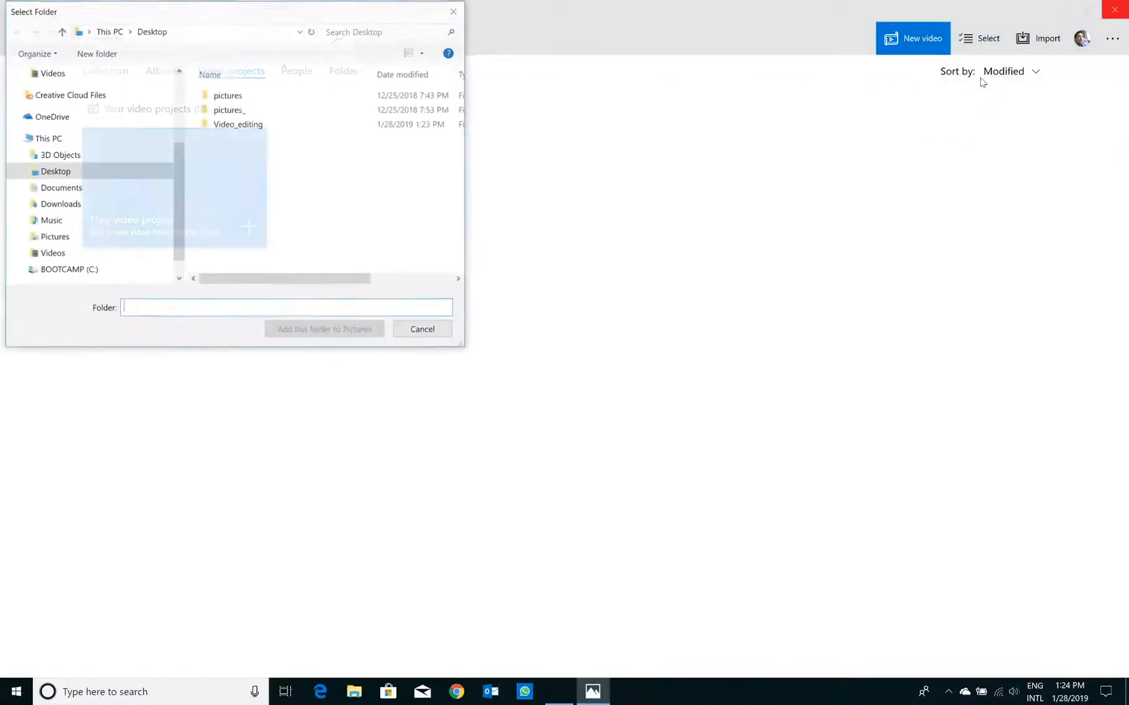
pyautogui.click(254, 124)
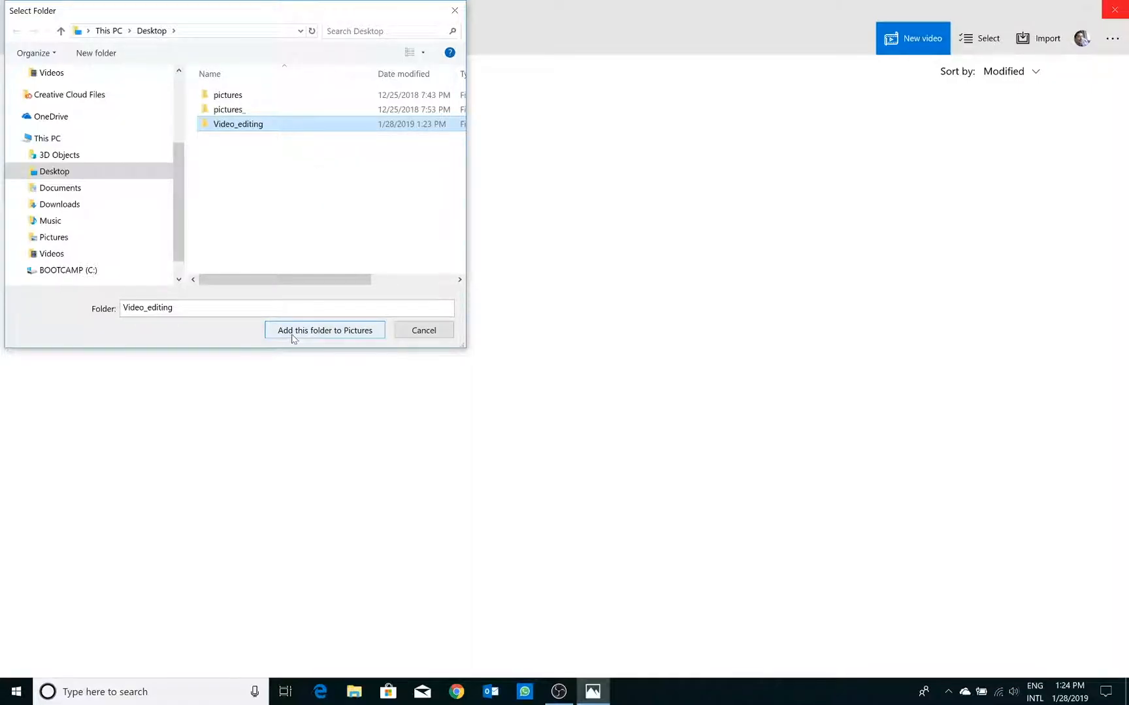
pyautogui.click(335, 332)
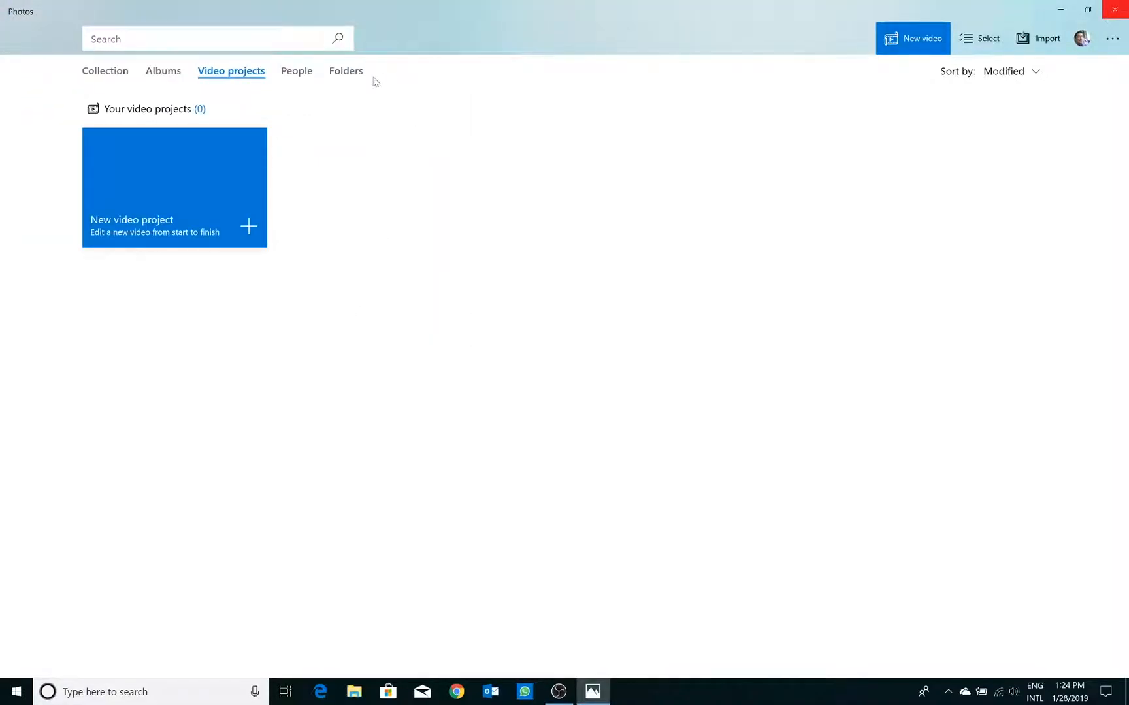
# Check the collection's list of folders and start a new video project
pyautogui.click(345, 73)
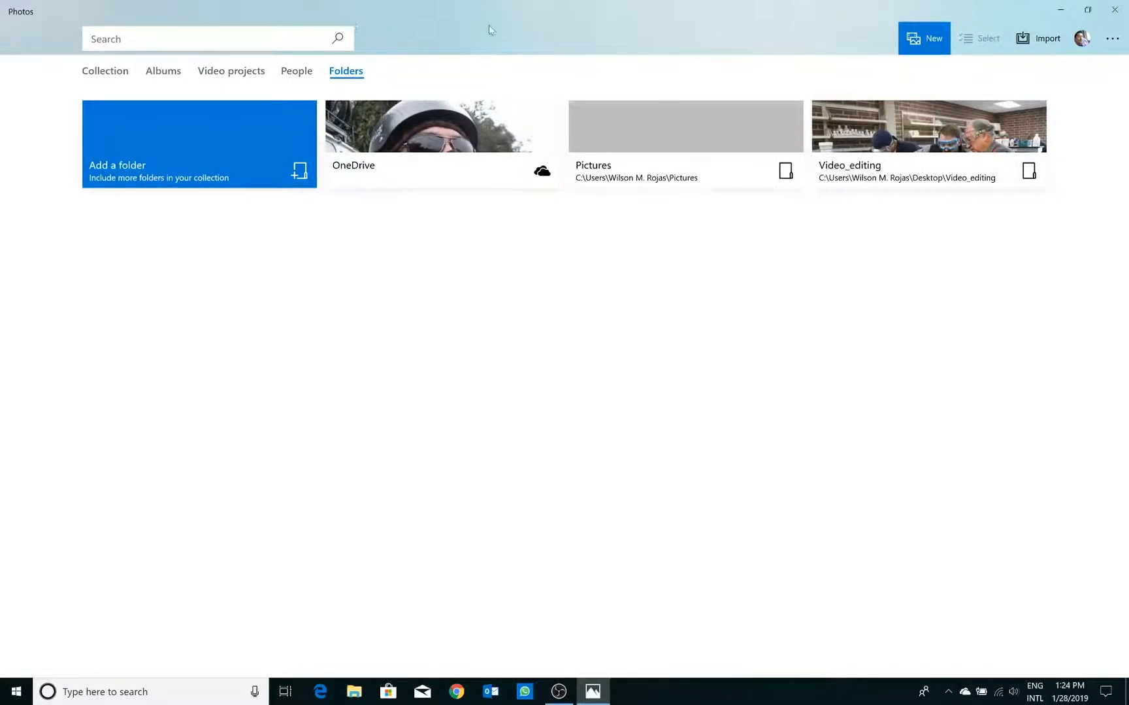
pyautogui.click(234, 77)
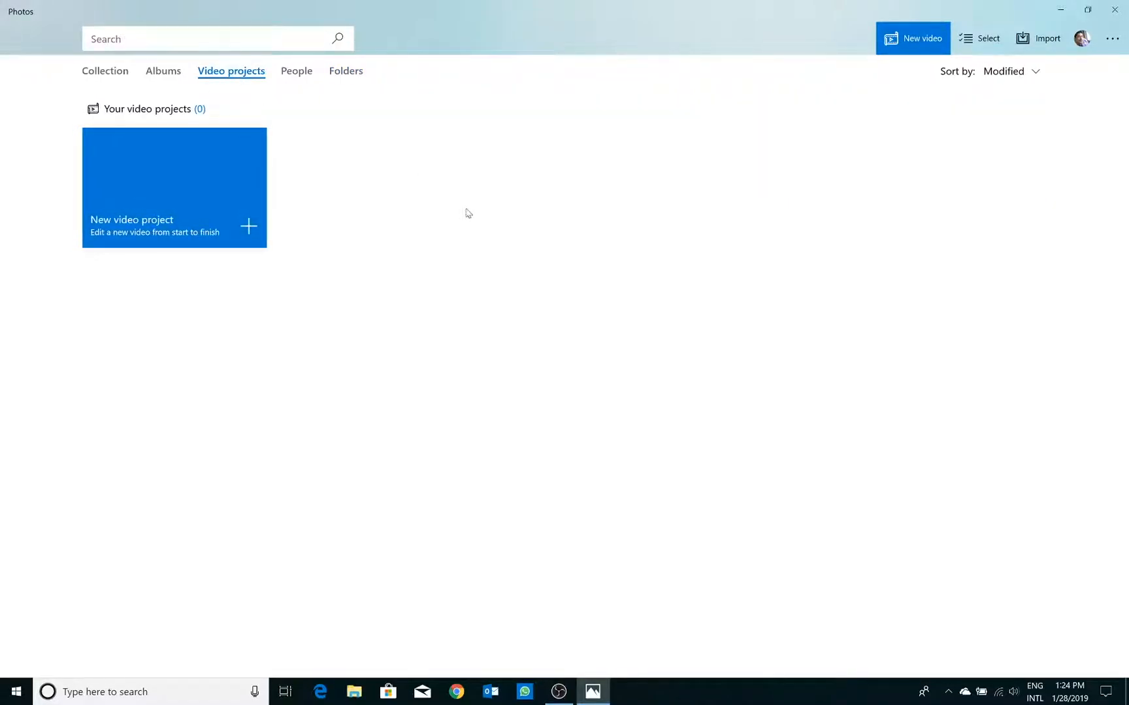
pyautogui.click(165, 227)
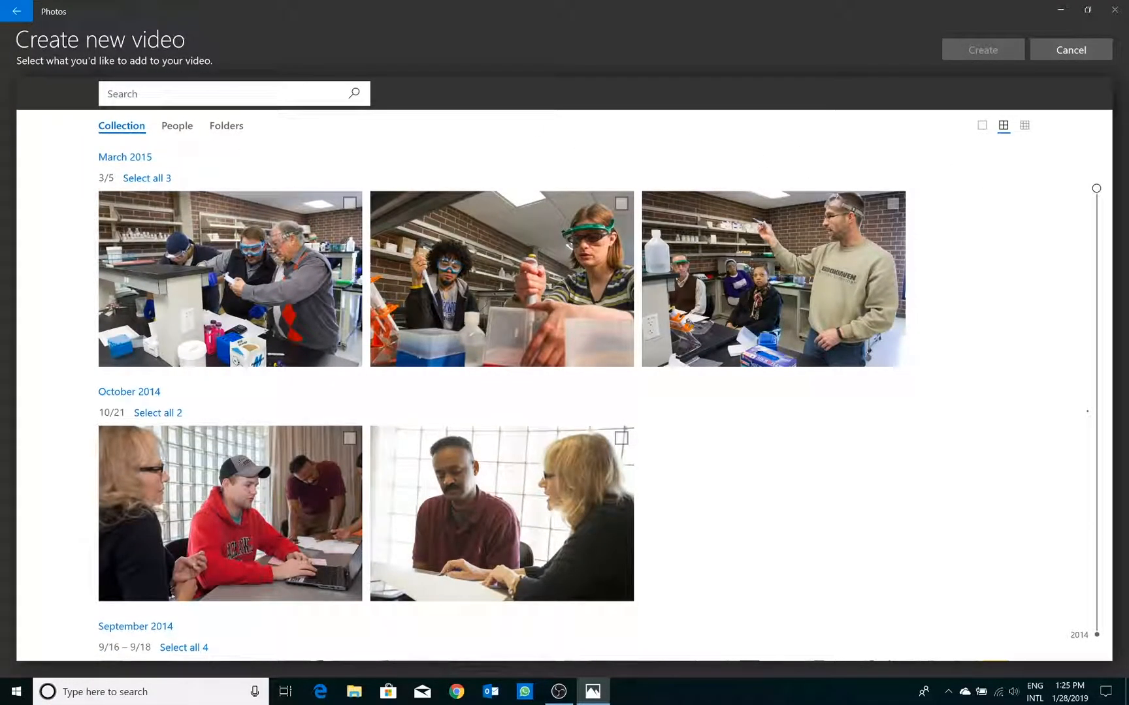
# Browse the photos in the Video_editing folder and sort them by oldest
pyautogui.click(226, 127)
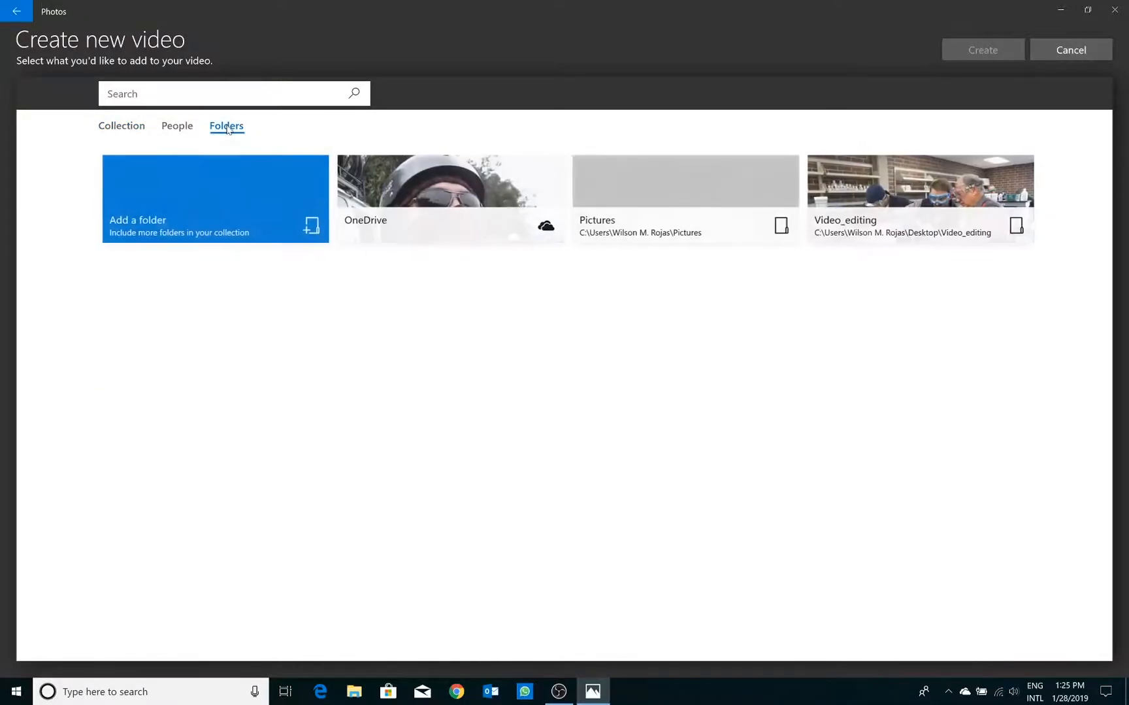
pyautogui.click(941, 239)
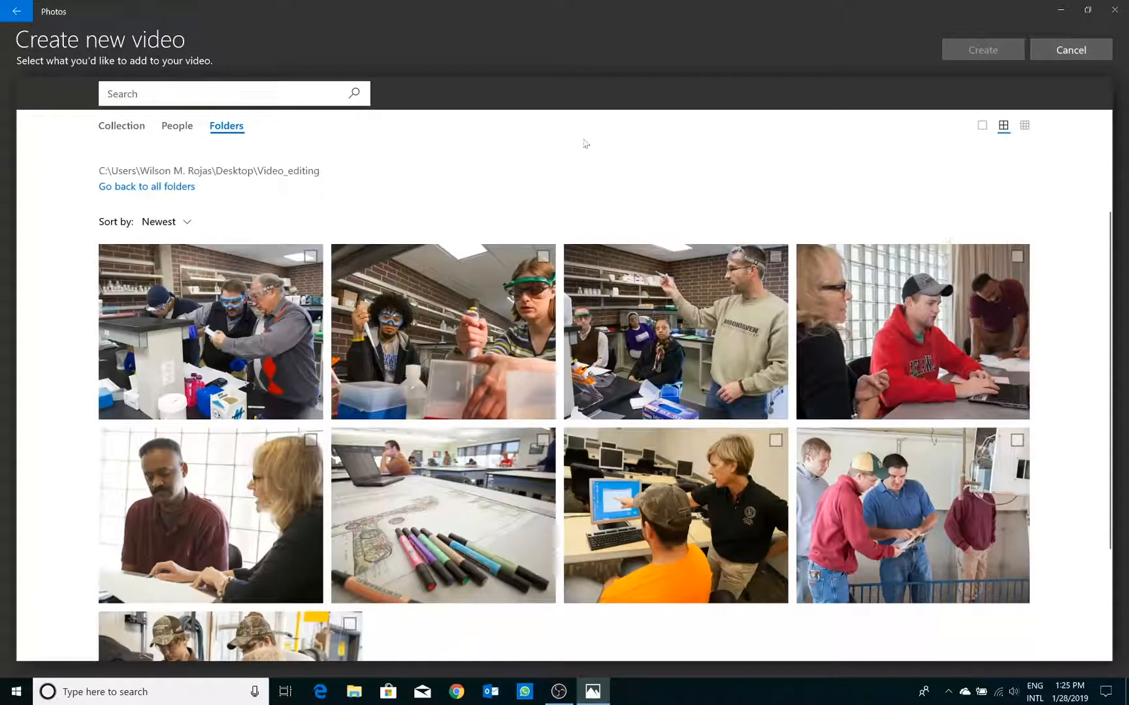
pyautogui.scroll(-2, 188, 206)
pyautogui.scroll(1, 191, 208)
pyautogui.click(191, 205)
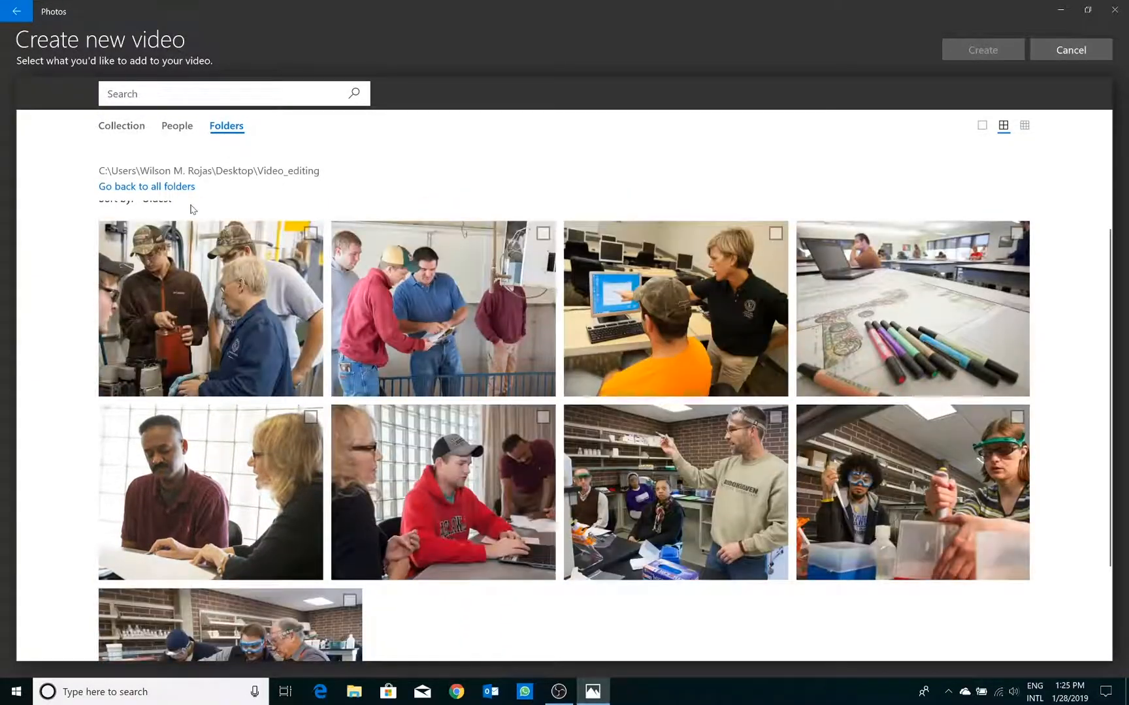
# Return to the whole collection and select all the March 2015 and October 2014 photos for the video
pyautogui.click(130, 128)
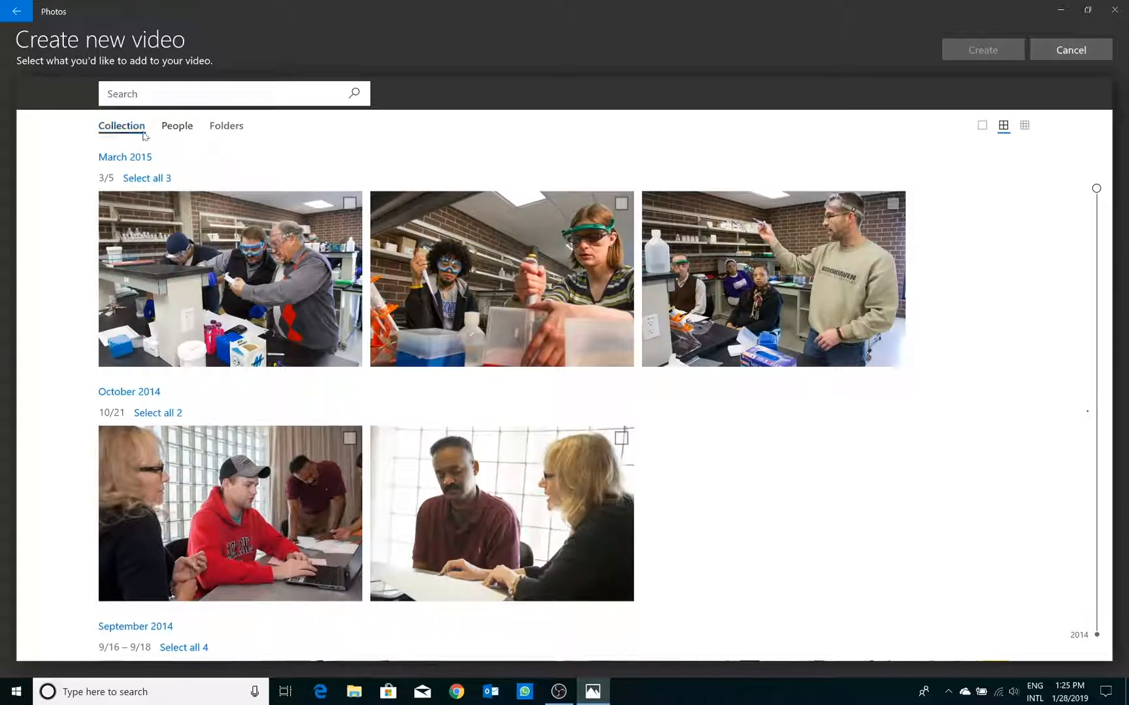
pyautogui.click(149, 181)
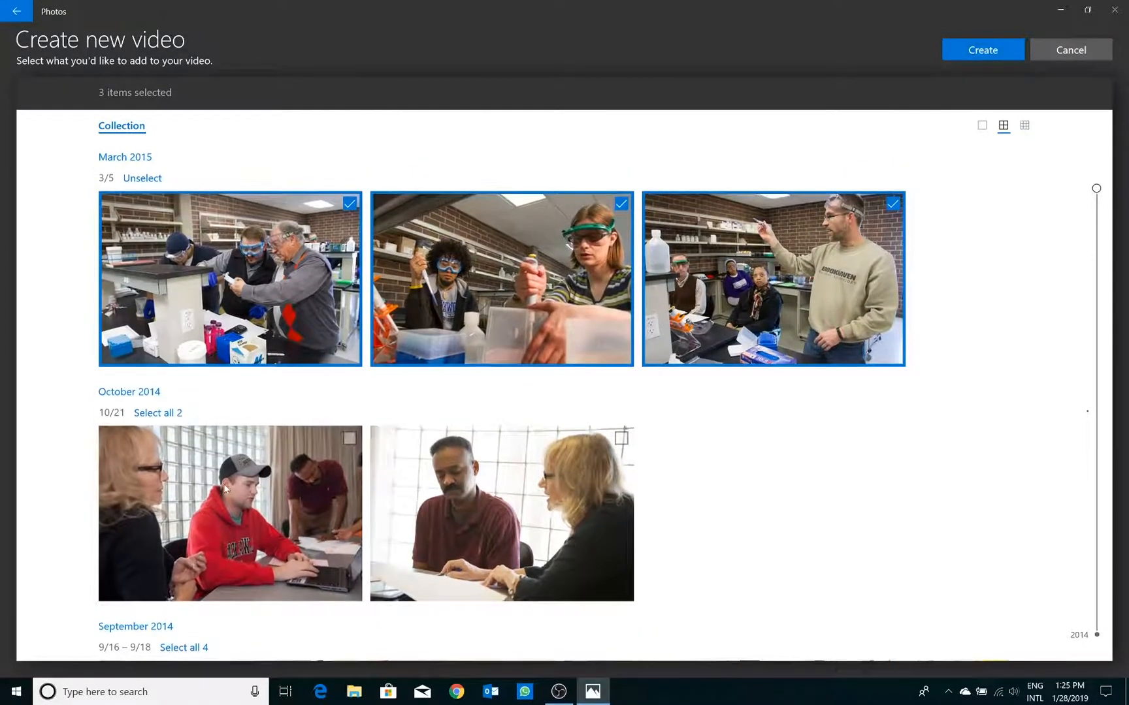
pyautogui.click(281, 494)
pyautogui.click(475, 495)
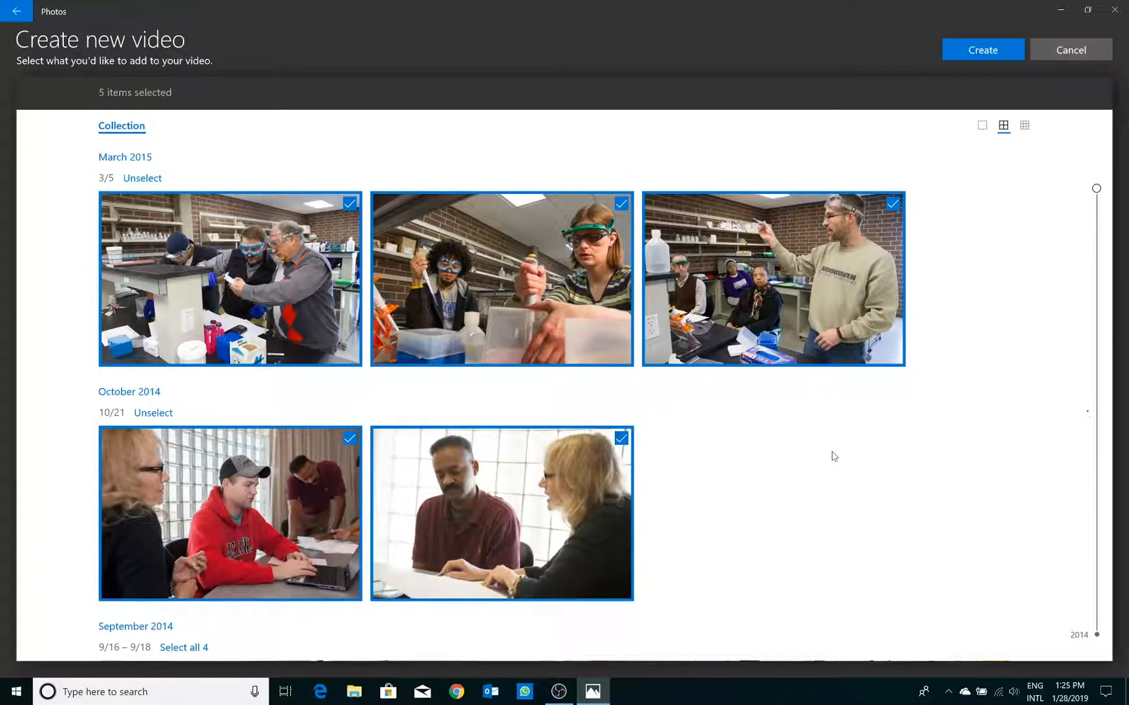
# Add the four September 2014 photos to the selection for the video
pyautogui.scroll(-3, 833, 457)
pyautogui.click(879, 495)
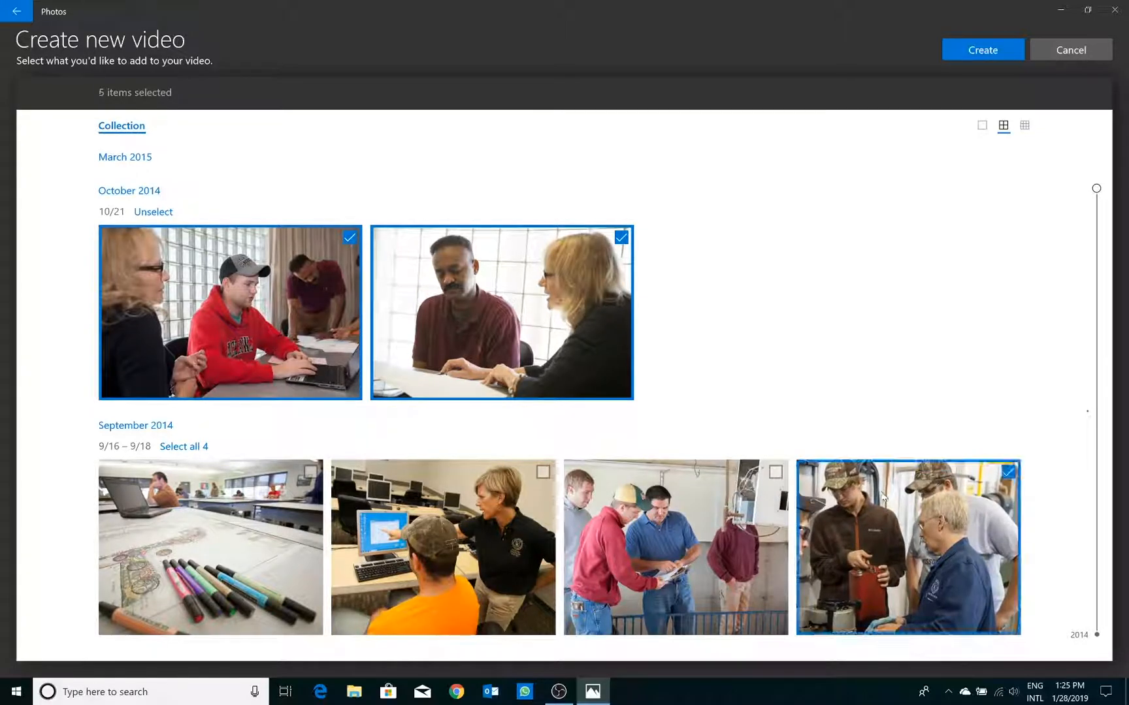
pyautogui.click(677, 529)
pyautogui.click(444, 542)
pyautogui.click(266, 557)
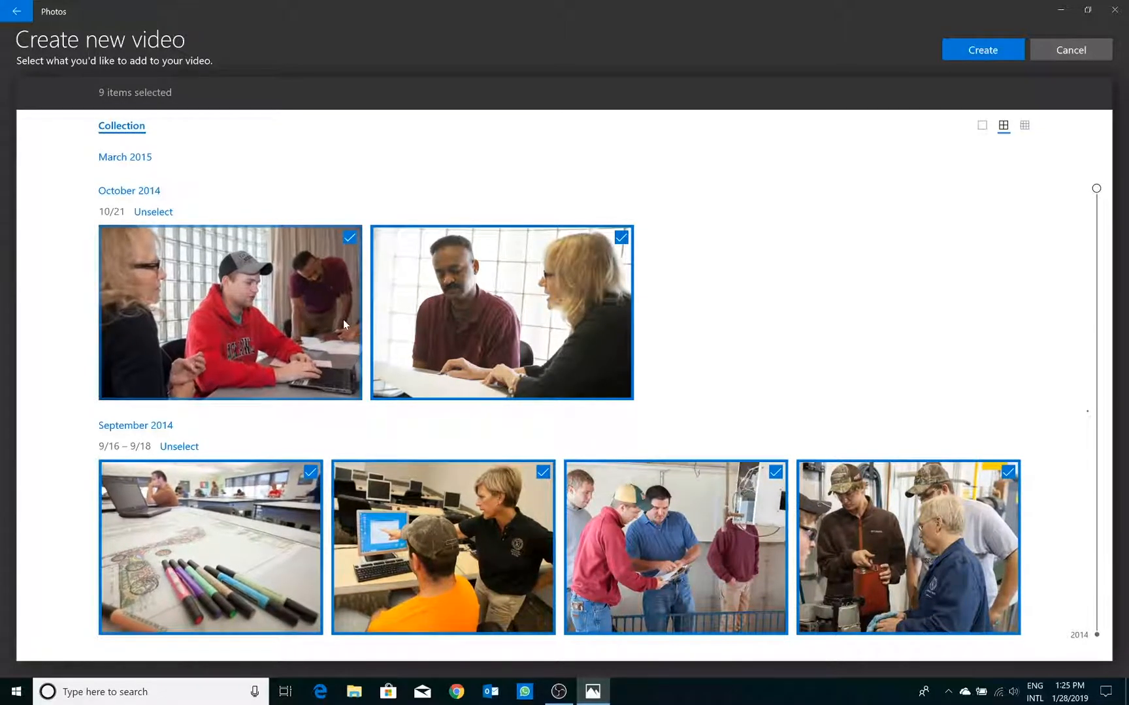
# Create the video from the selected photos and name it "Test Video"
pyautogui.click(989, 56)
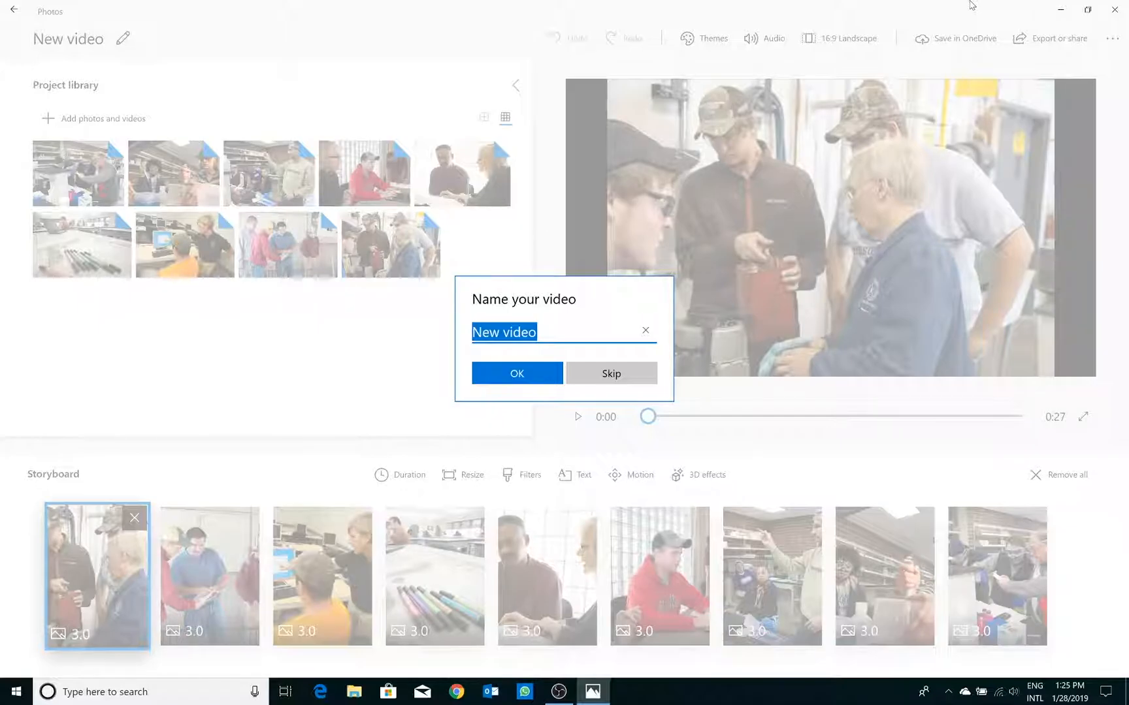
pyautogui.write('Test Video')
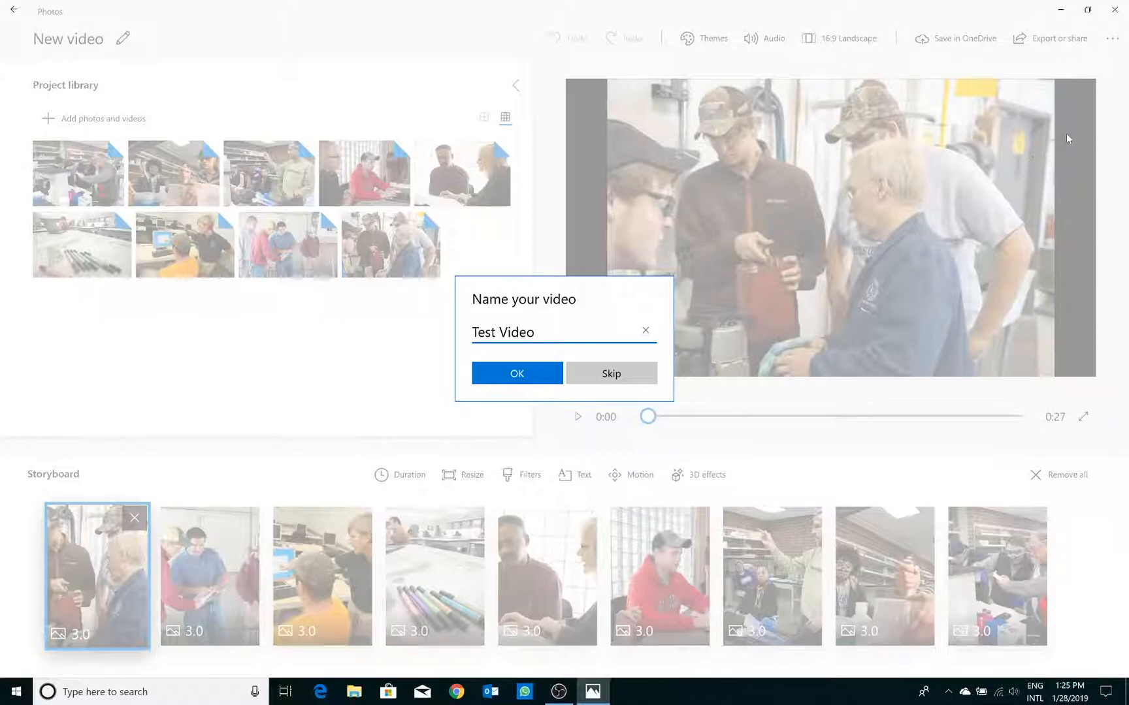
pyautogui.click(544, 374)
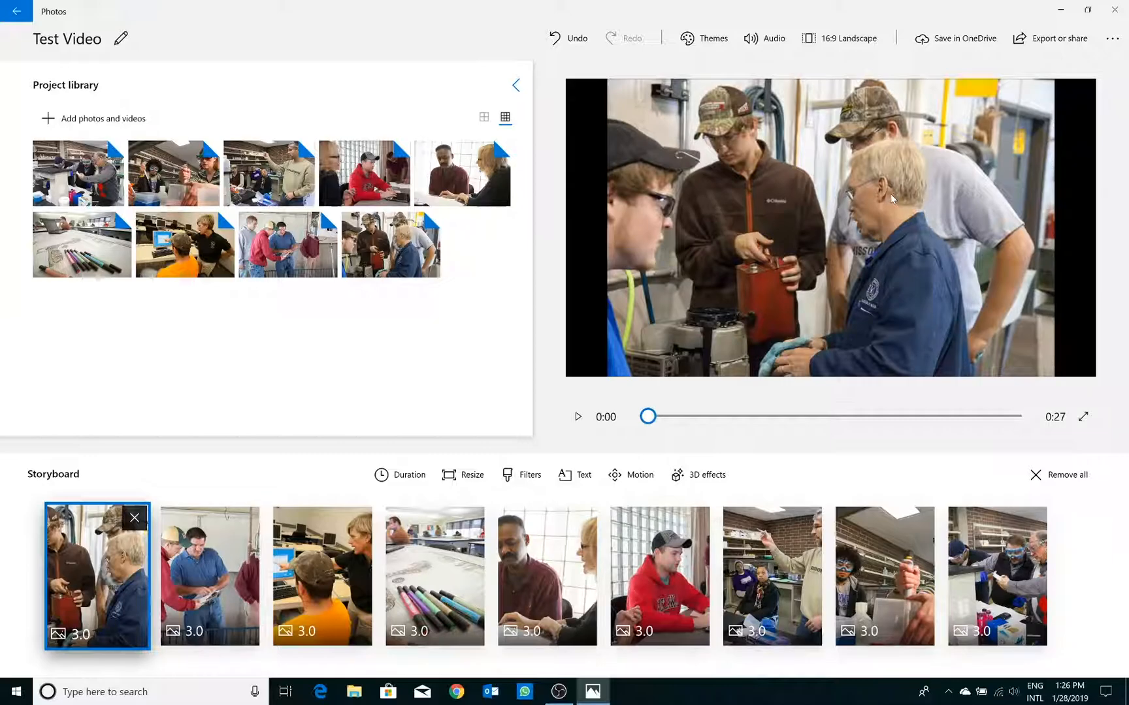
# Play the video preview, rewind it to the start, and look through the first storyboard photos
pyautogui.click(578, 416)
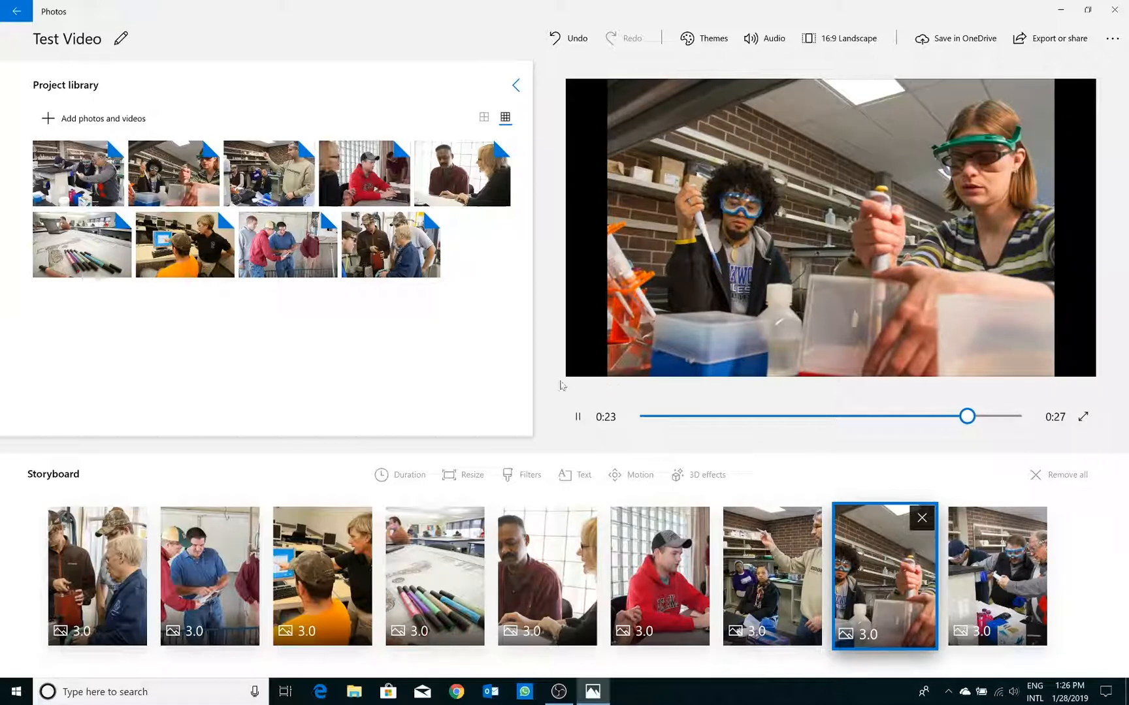
pyautogui.click(582, 419)
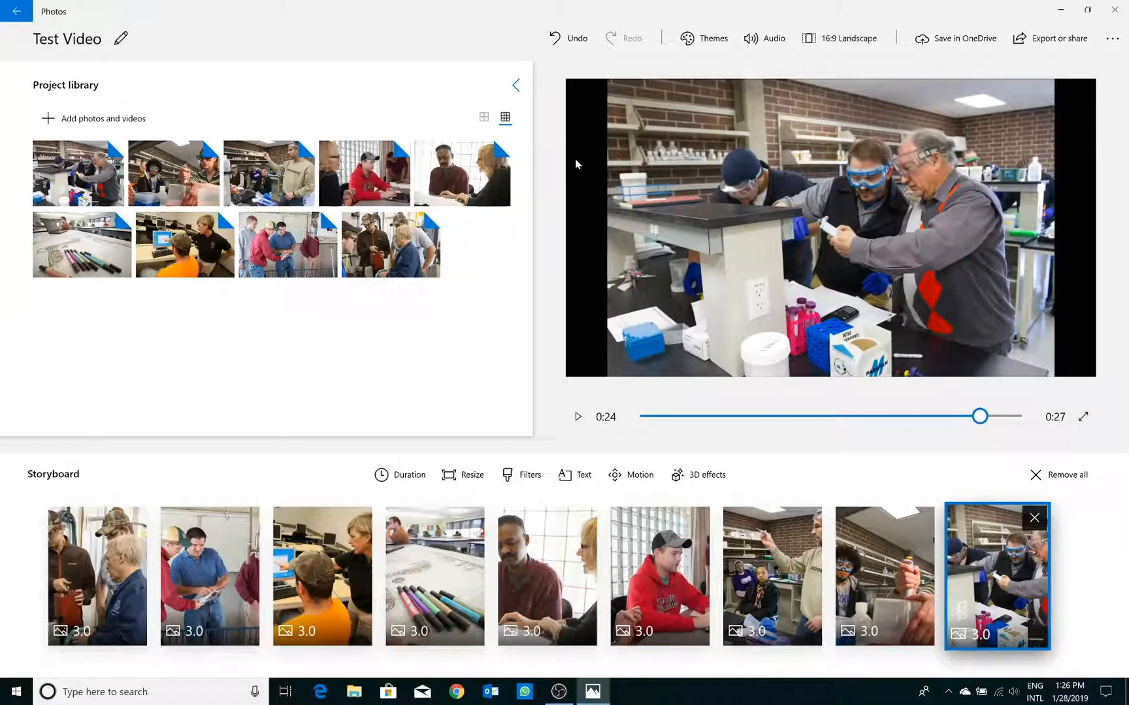
pyautogui.moveTo(980, 417); pyautogui.dragTo(614, 454)
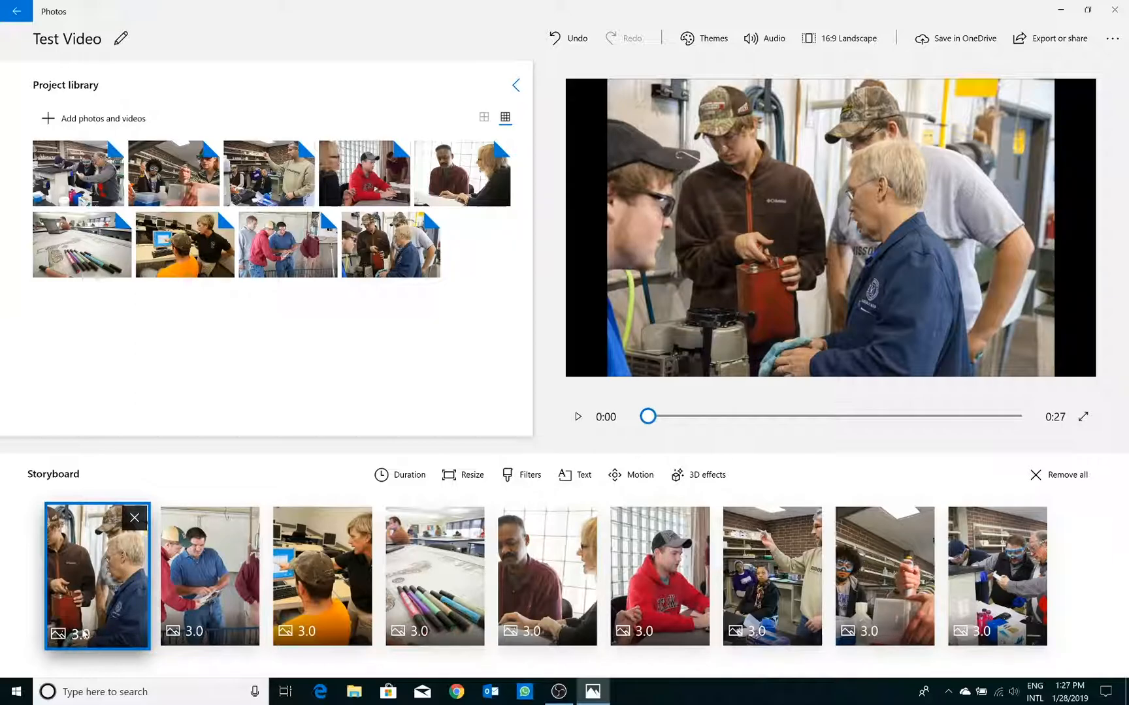
pyautogui.click(255, 572)
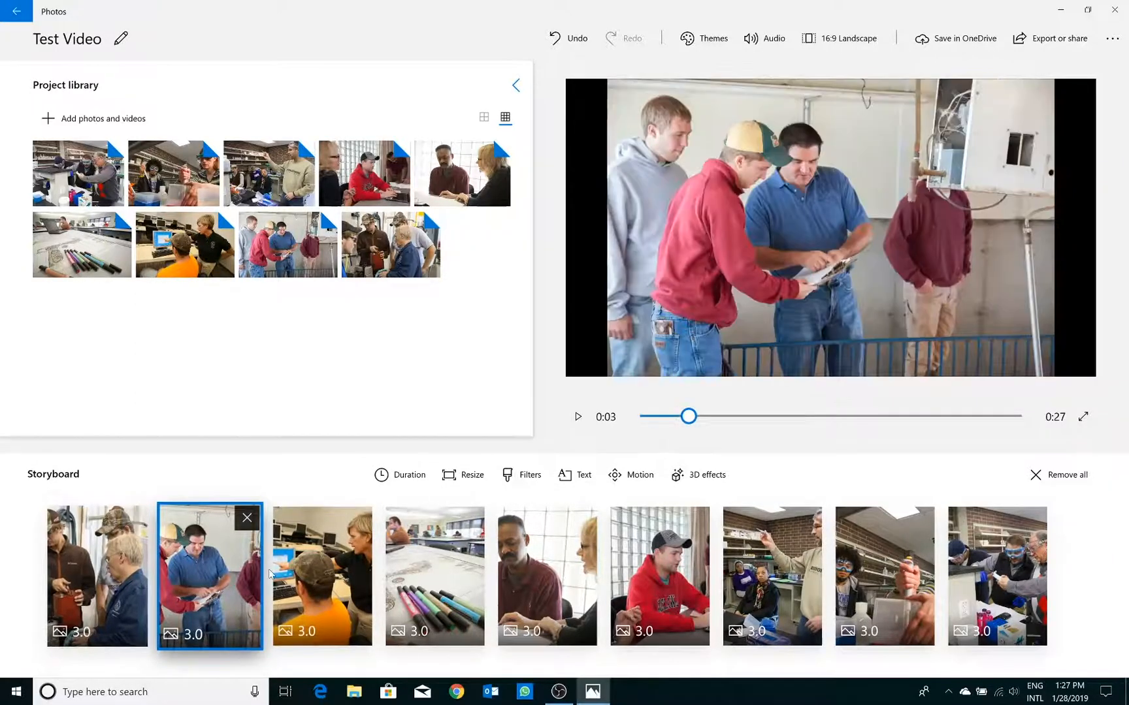
pyautogui.press('Right')
pyautogui.press('Left')
pyautogui.press('Left')
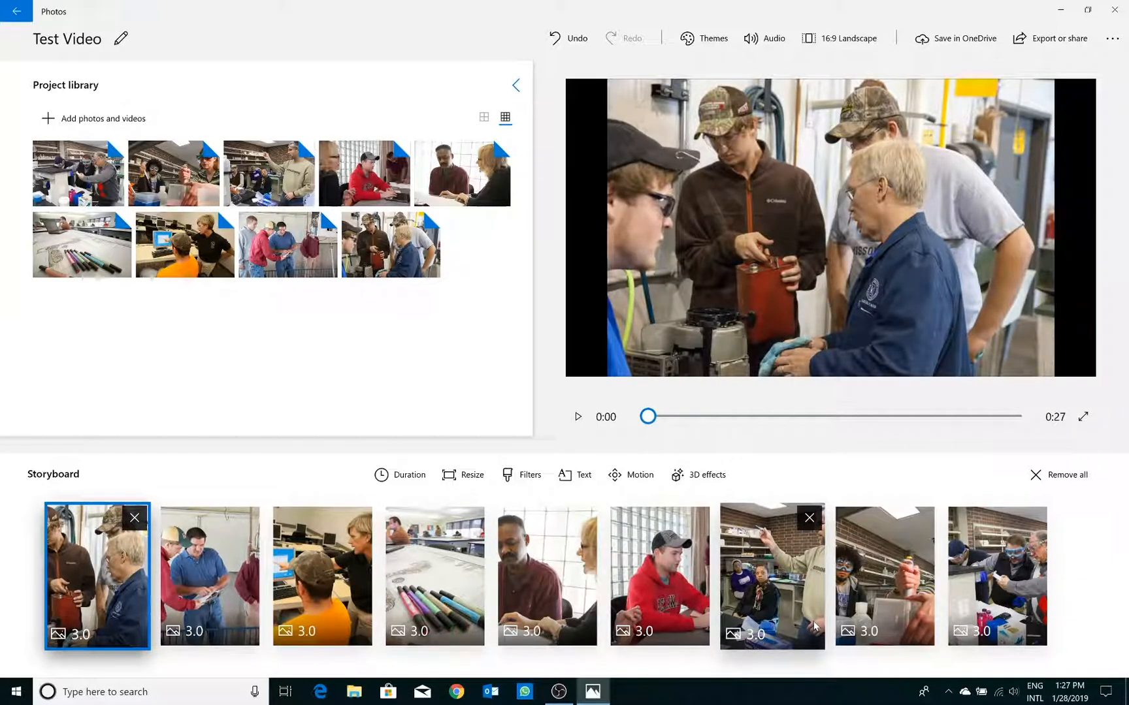
# Set the duration of the first, second and third storyboard photos to 5 seconds each
pyautogui.click(87, 639)
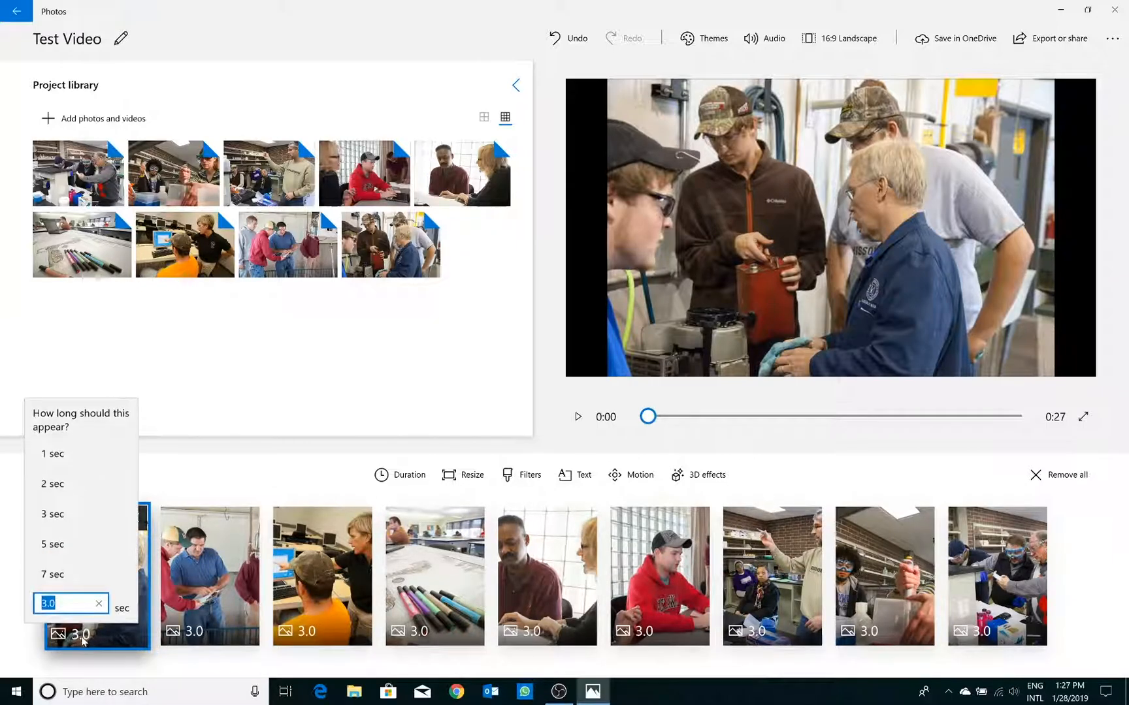
pyautogui.click(52, 544)
pyautogui.click(209, 575)
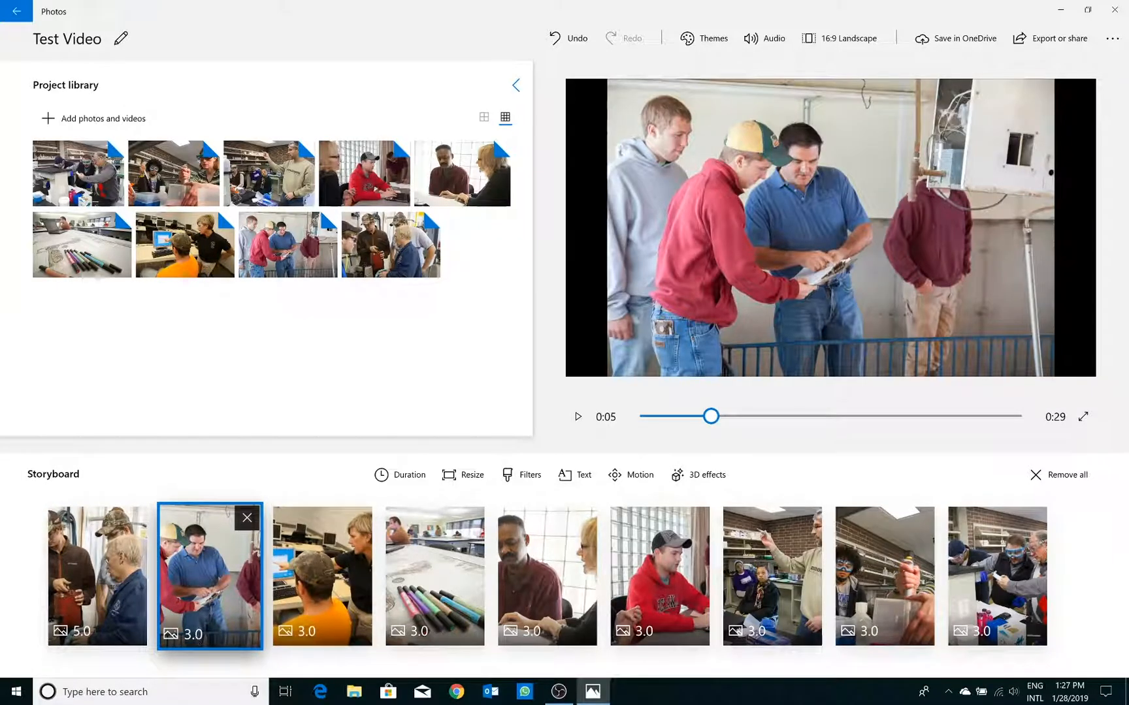
pyautogui.click(191, 635)
pyautogui.click(190, 544)
pyautogui.click(322, 575)
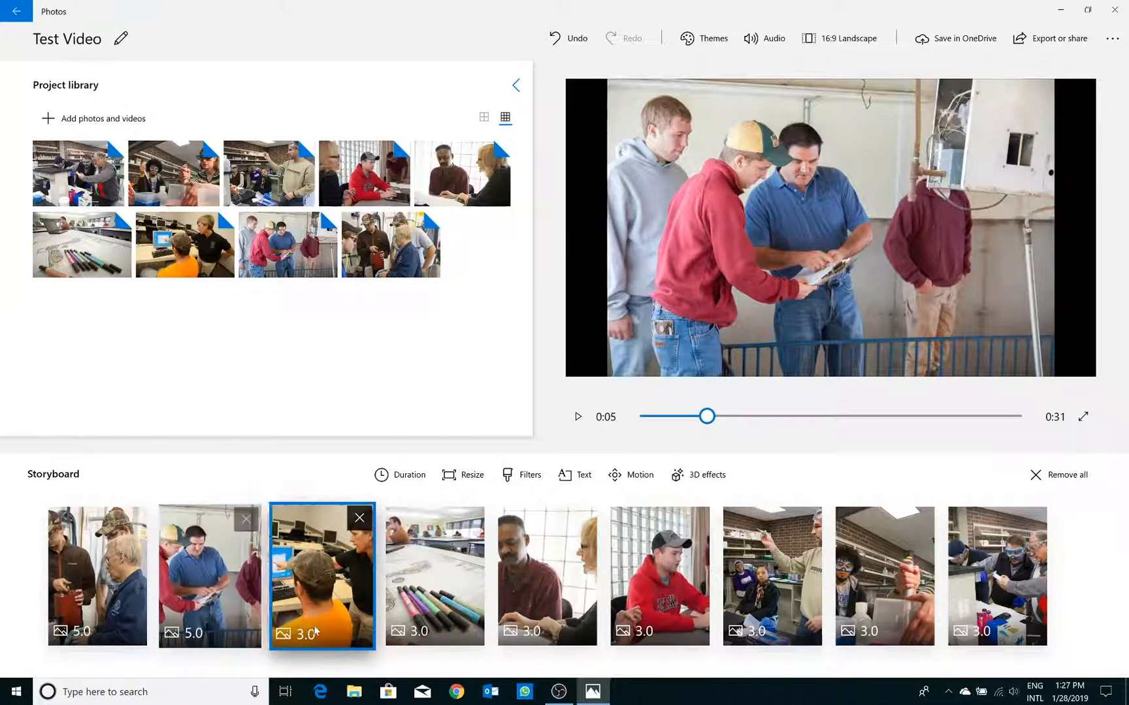
pyautogui.click(304, 635)
pyautogui.click(298, 548)
# Set the duration of the fourth, fifth and sixth storyboard photos to 5 seconds each
pyautogui.click(435, 575)
pyautogui.click(416, 633)
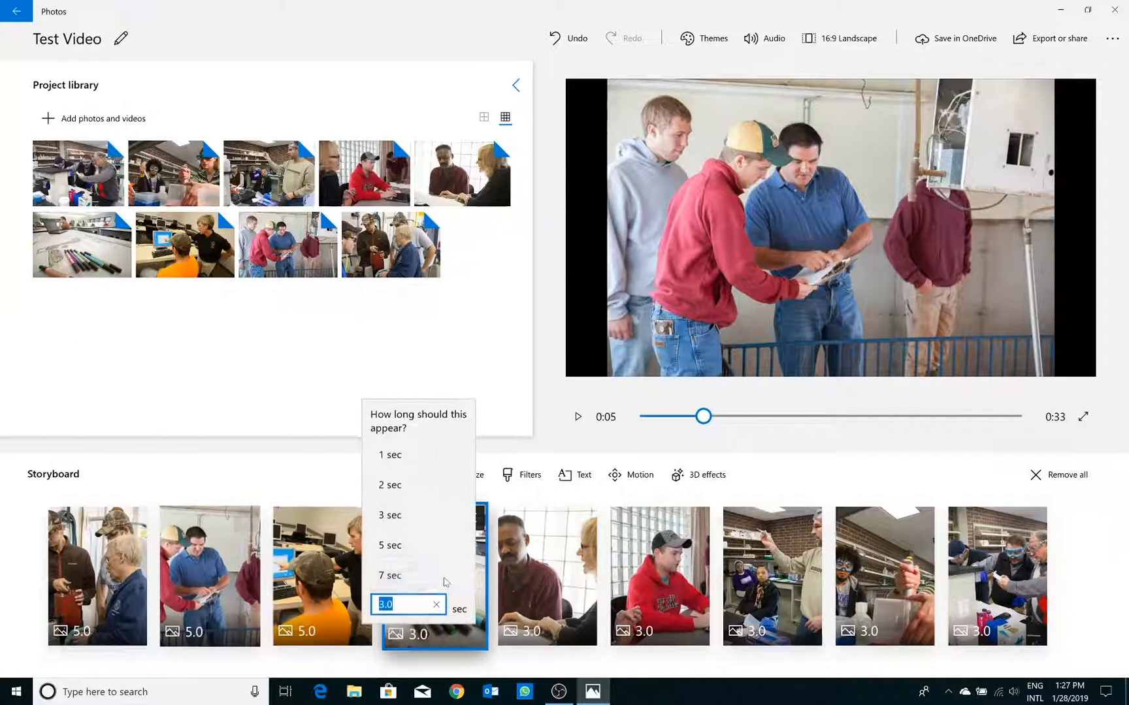
pyautogui.click(416, 547)
pyautogui.click(565, 643)
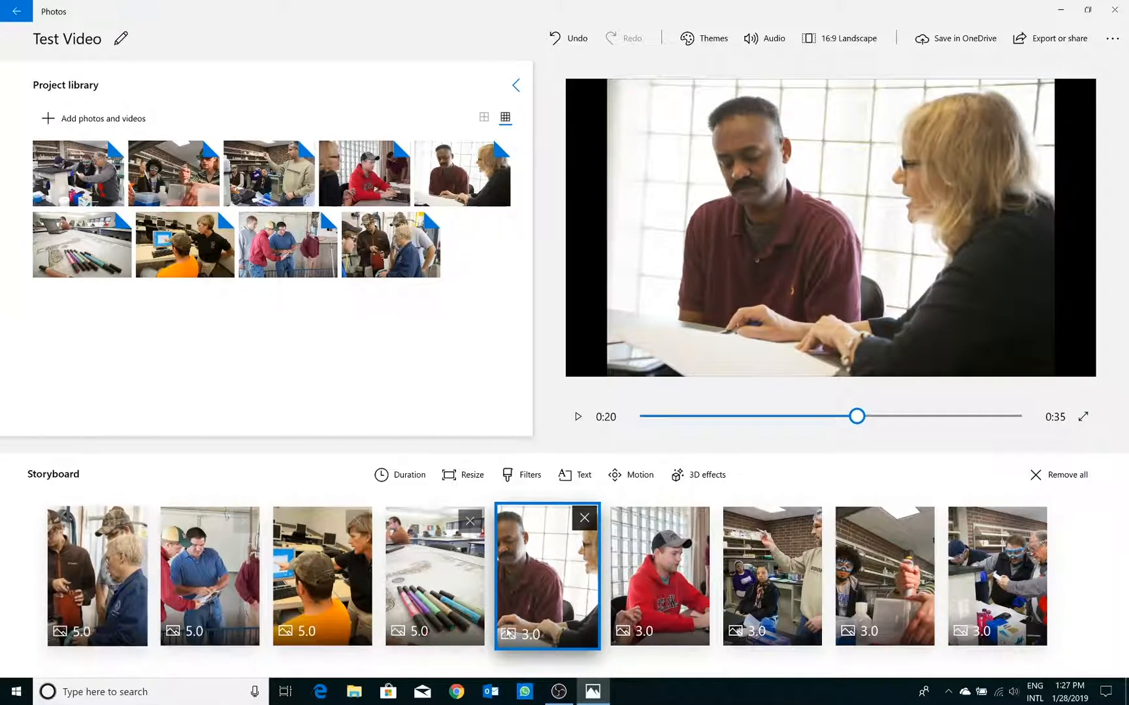
pyautogui.click(540, 630)
pyautogui.click(532, 544)
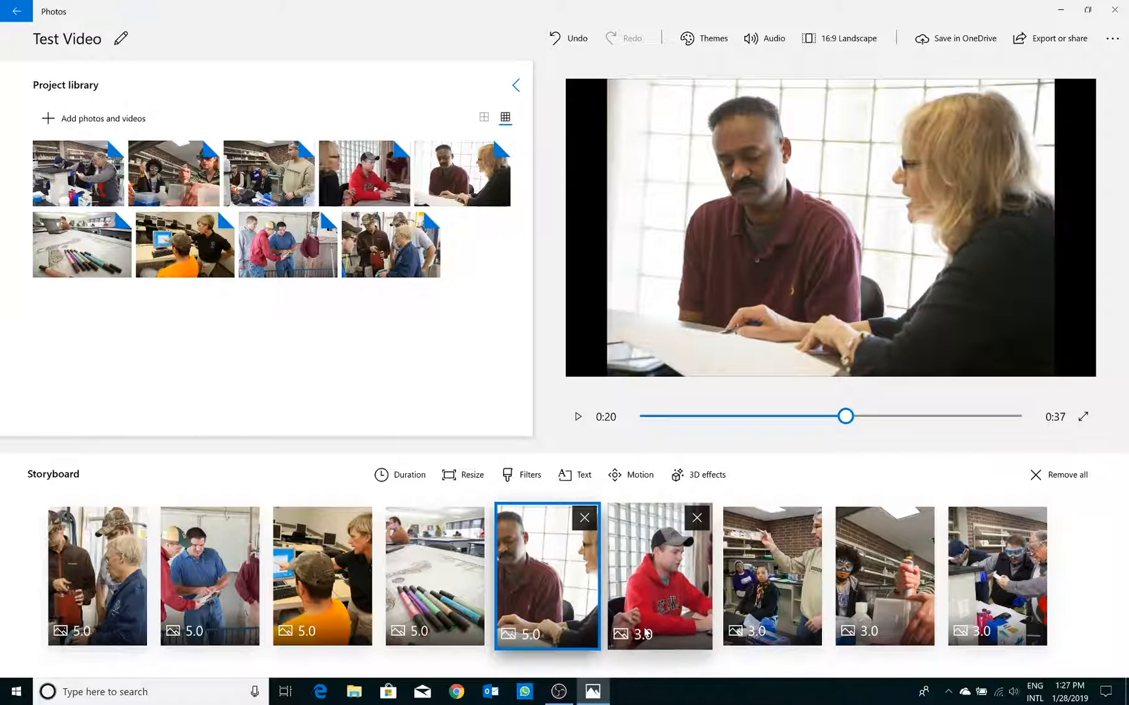
pyautogui.click(660, 574)
pyautogui.click(644, 635)
pyautogui.click(684, 545)
# Set the duration of the seventh, eighth and ninth storyboard photos to 5 seconds each
pyautogui.click(772, 575)
pyautogui.click(756, 634)
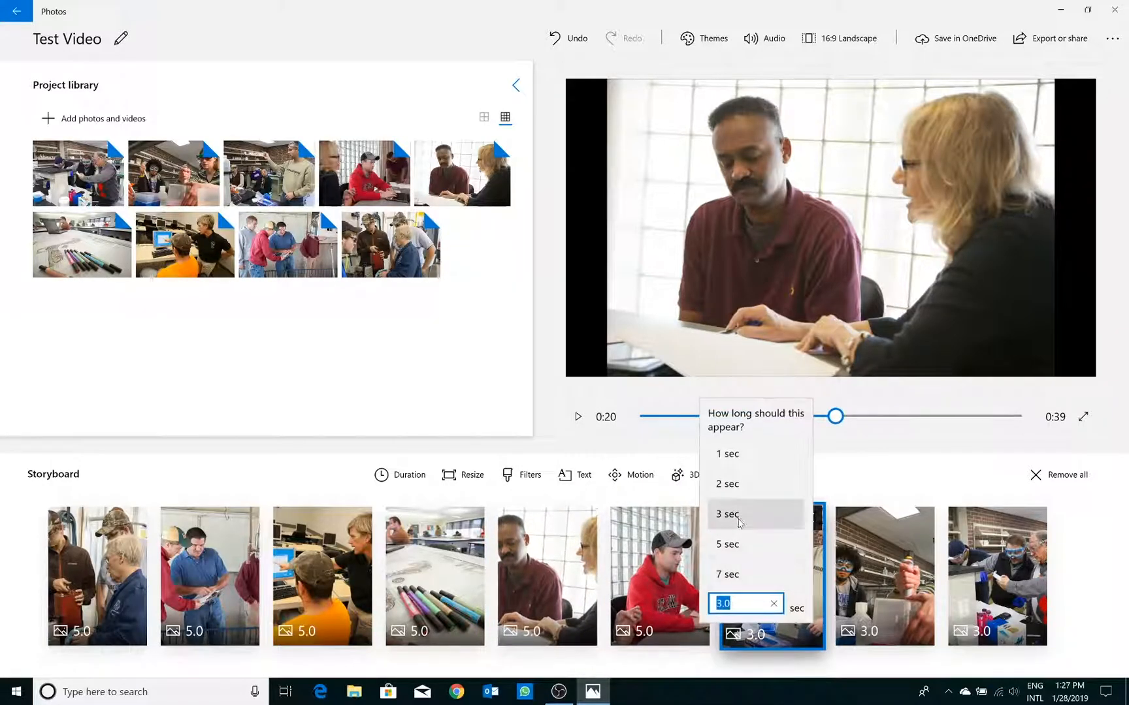
pyautogui.click(727, 544)
pyautogui.click(885, 574)
pyautogui.click(872, 634)
pyautogui.click(846, 545)
pyautogui.click(996, 579)
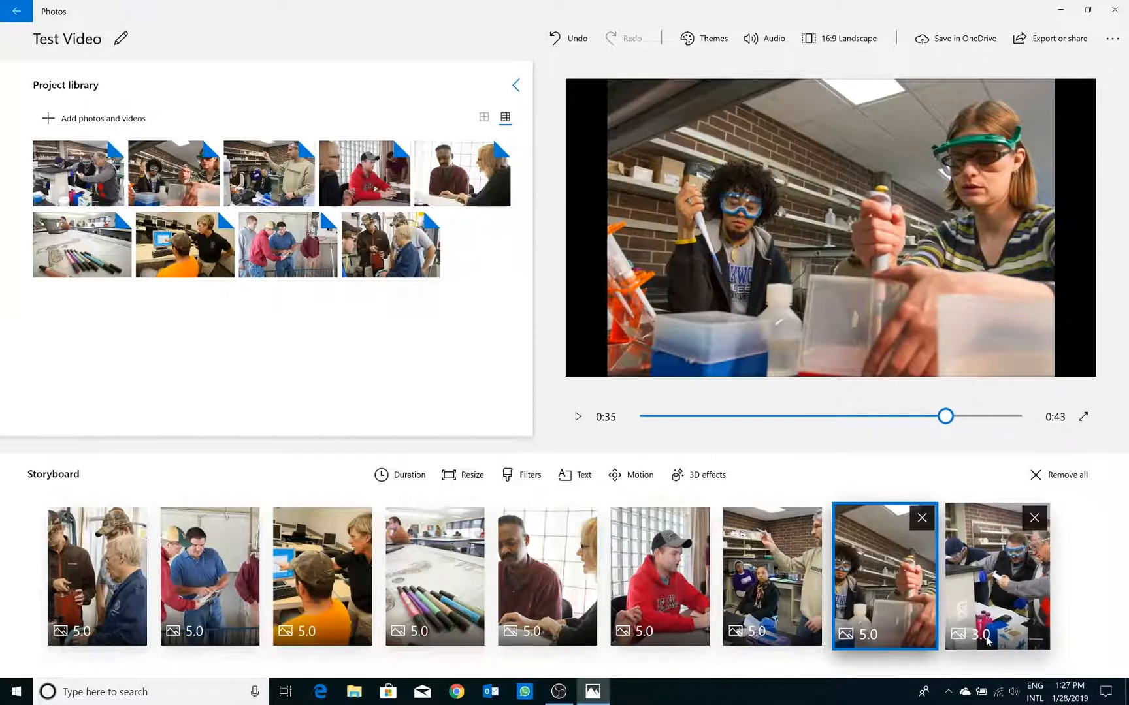
pyautogui.click(980, 633)
pyautogui.click(951, 545)
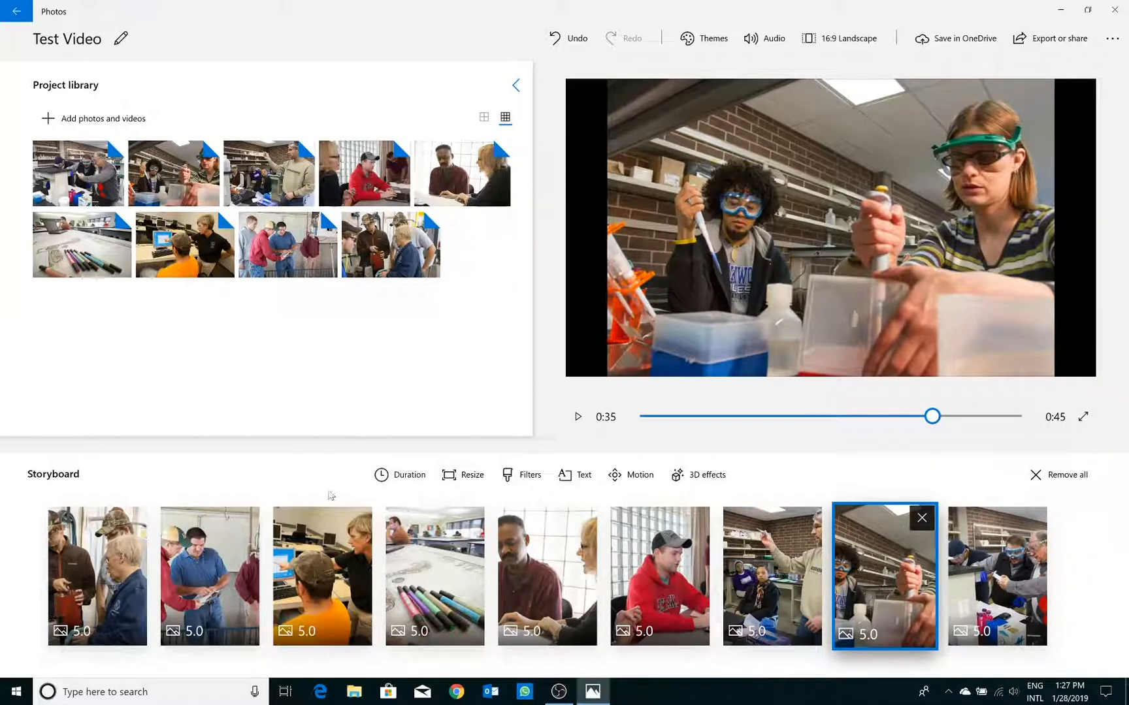
# Remove the black bars from the first storyboard photo, compare with Shrink to fit, and apply Remove black bars again
pyautogui.click(69, 539)
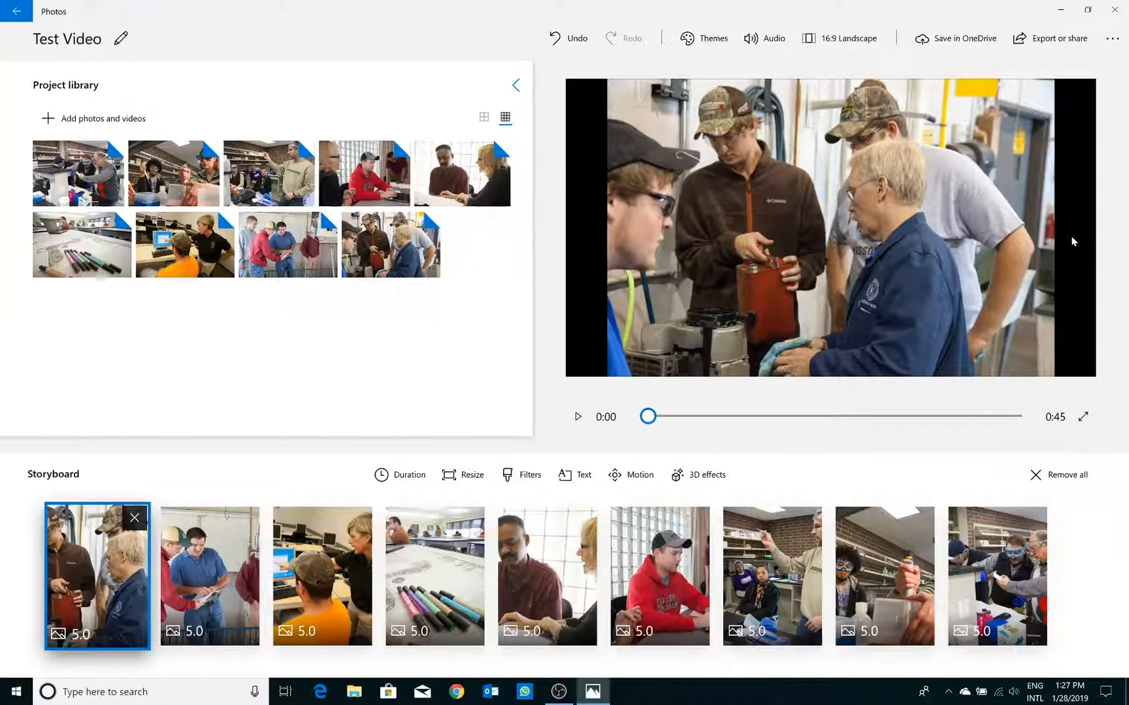
pyautogui.click(473, 487)
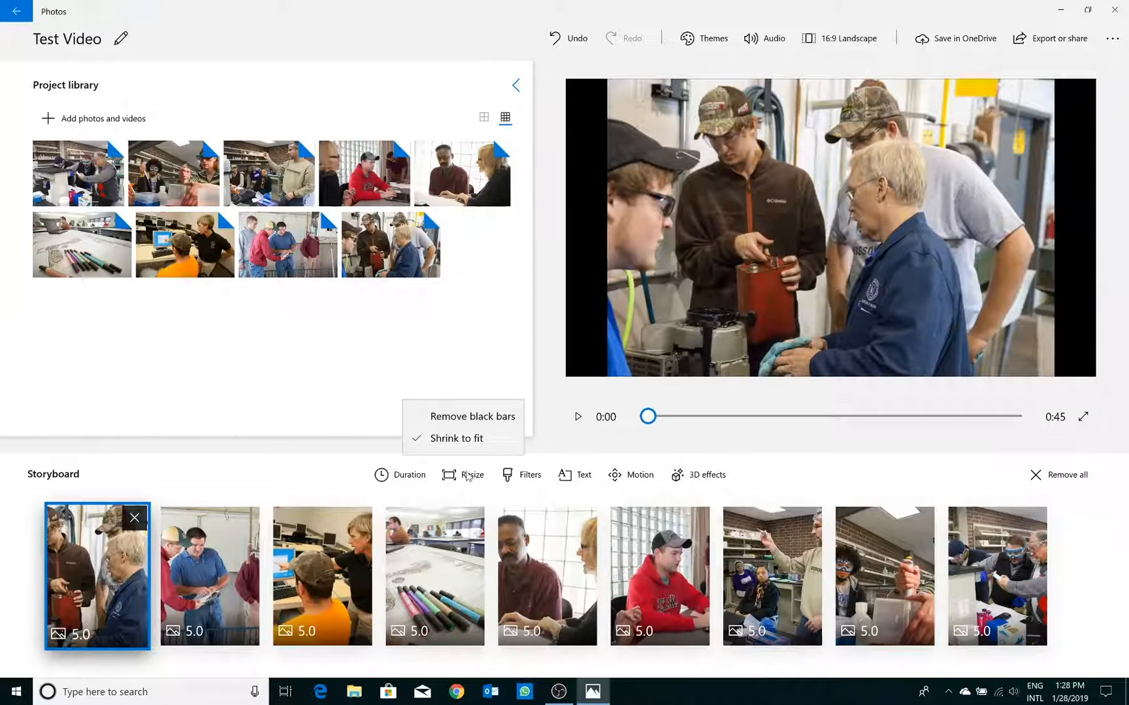
pyautogui.click(479, 421)
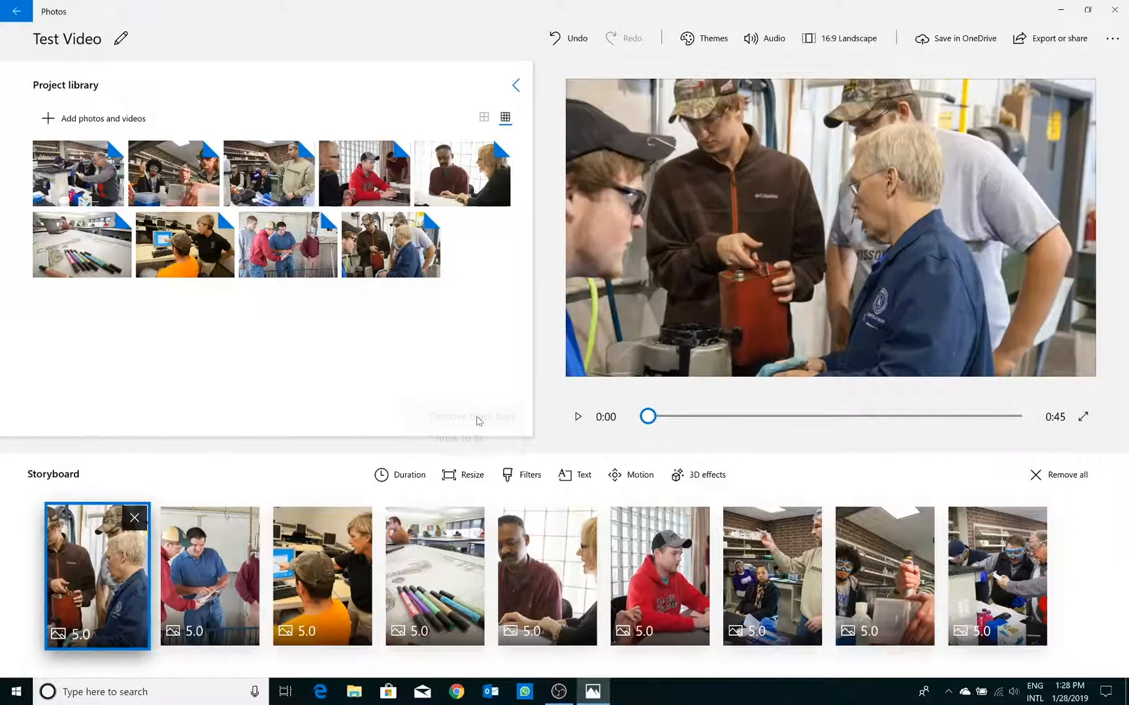
pyautogui.click(463, 467)
pyautogui.click(457, 439)
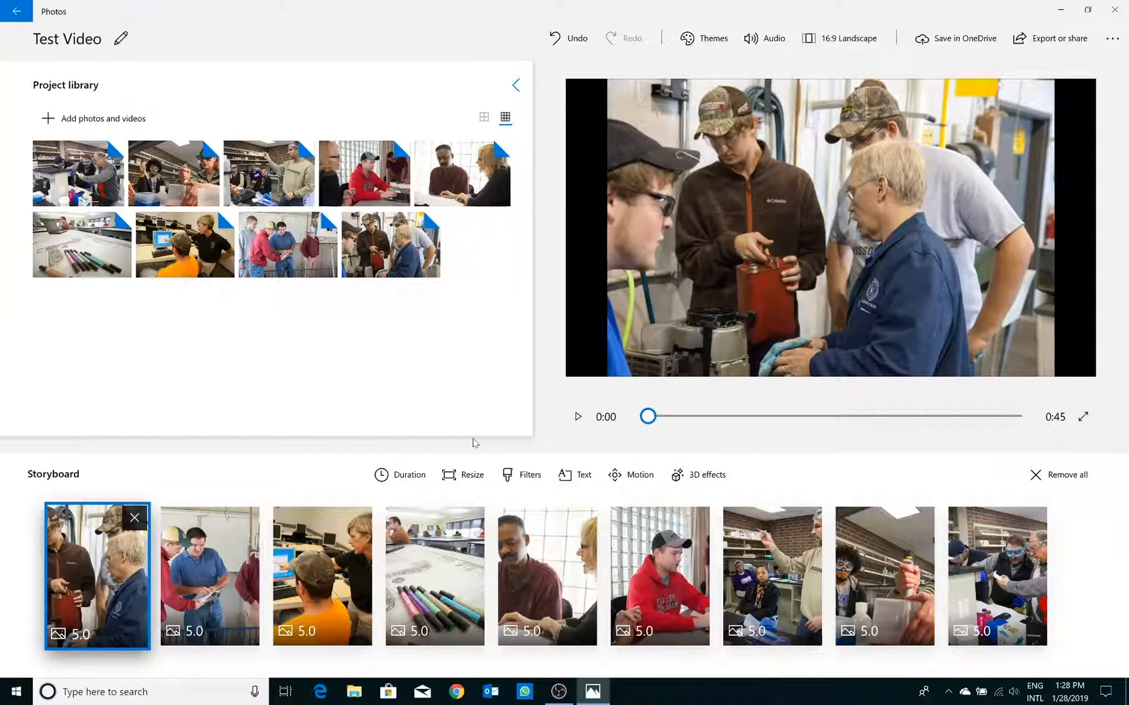
pyautogui.click(464, 475)
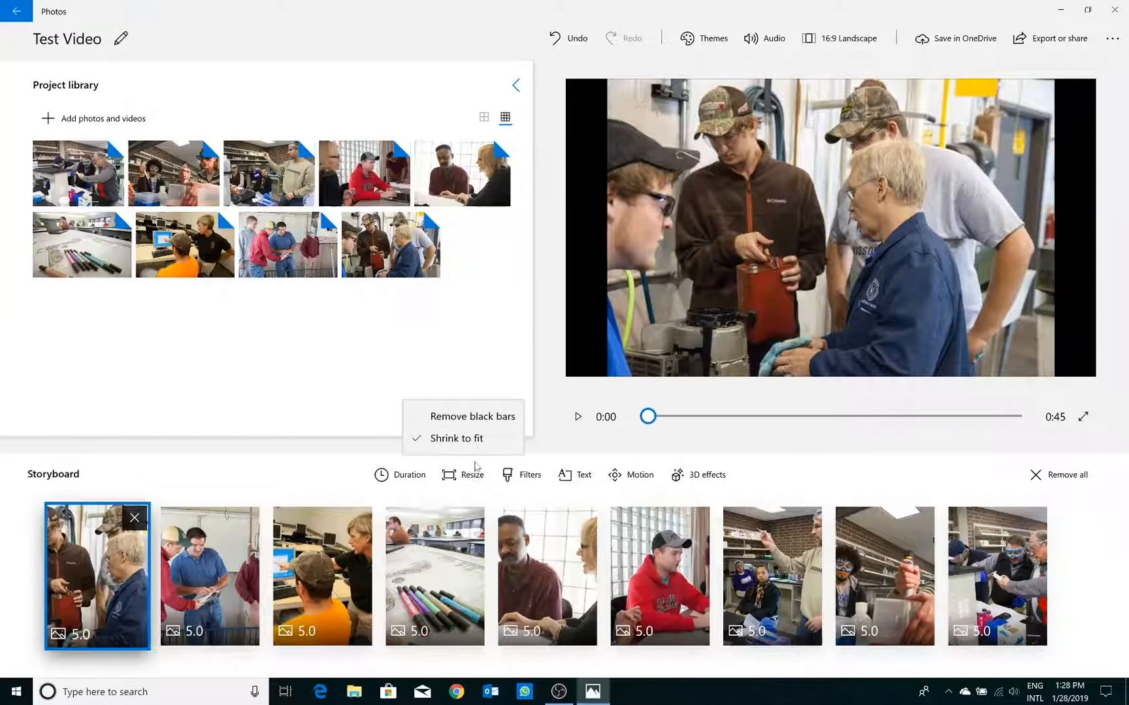
pyautogui.click(472, 418)
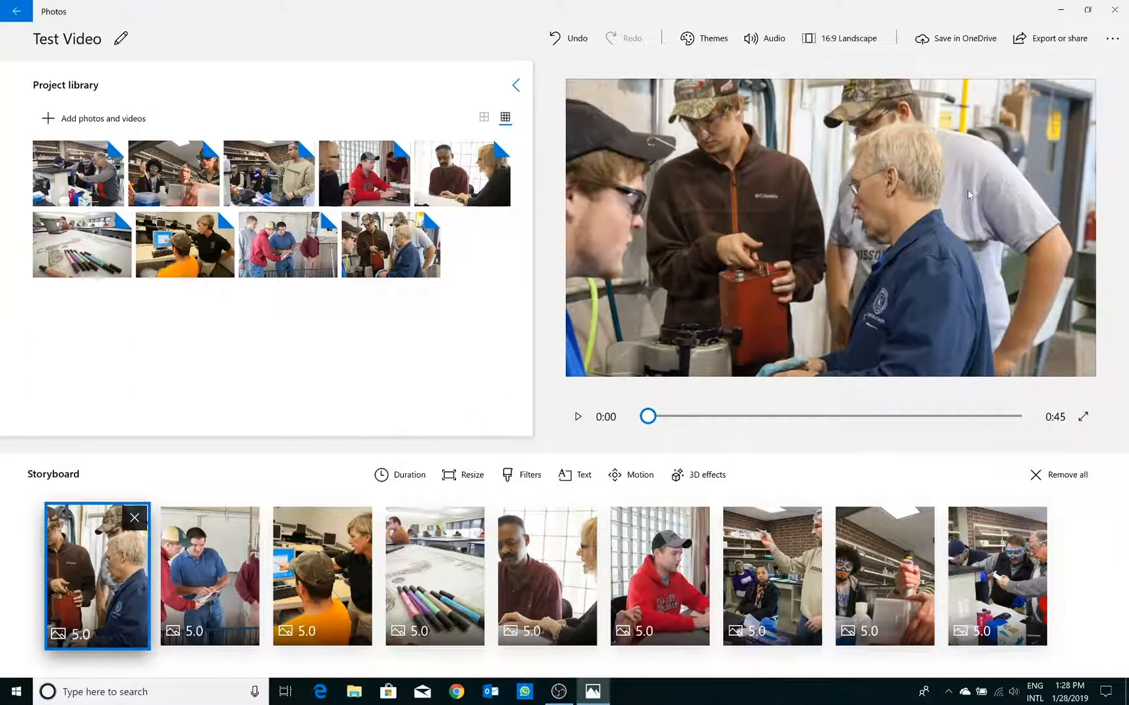
# Resize the second, third and fourth storyboard photos with the Remove black bars option
pyautogui.click(211, 569)
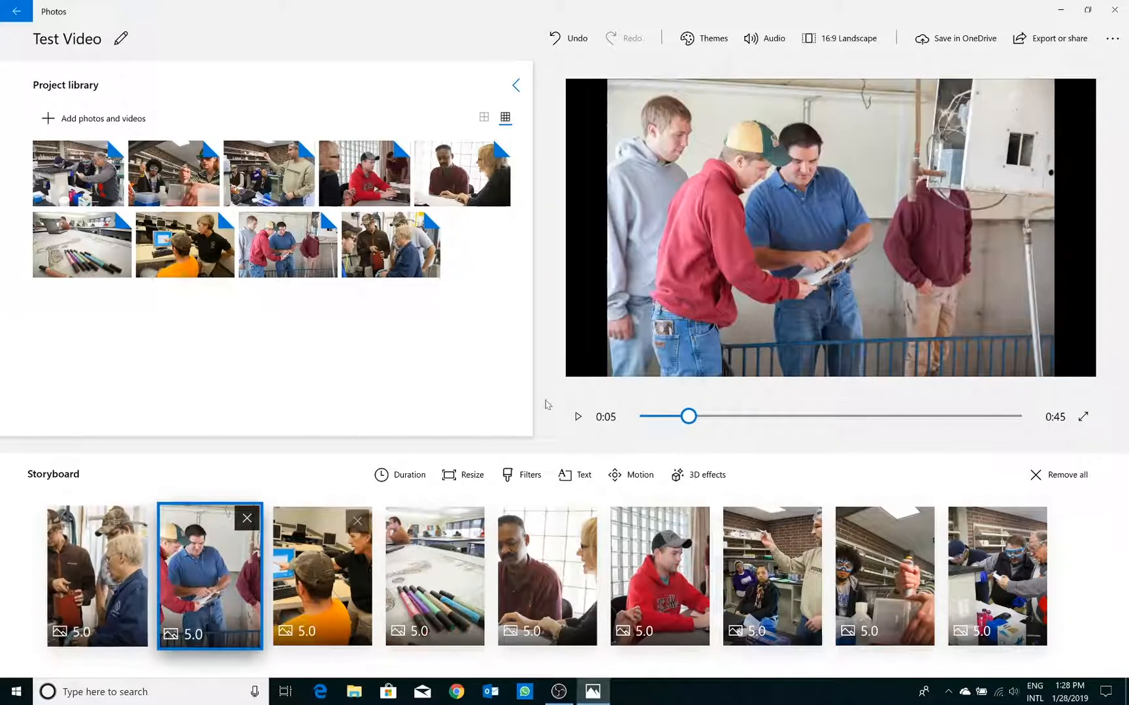
pyautogui.click(463, 475)
pyautogui.click(472, 418)
pyautogui.click(323, 569)
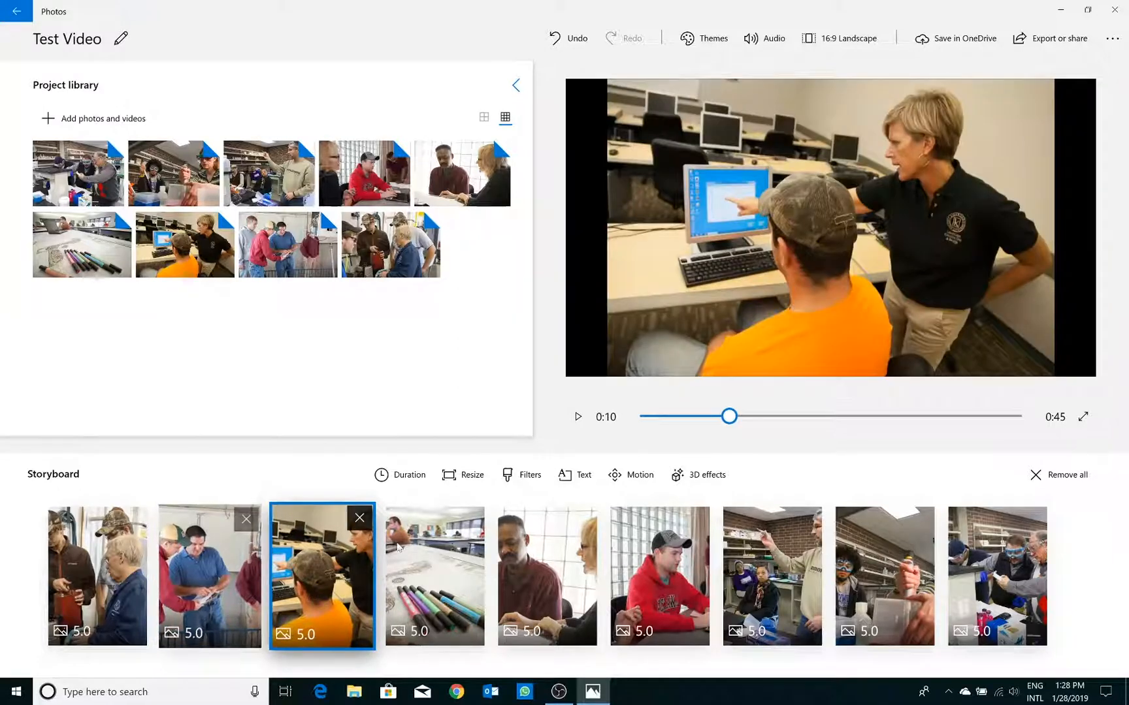
pyautogui.click(463, 475)
pyautogui.click(472, 418)
pyautogui.click(446, 549)
pyautogui.click(463, 475)
pyautogui.click(471, 419)
# Resize the fifth, sixth and seventh storyboard photos with the Remove black bars option
pyautogui.click(547, 568)
pyautogui.click(465, 475)
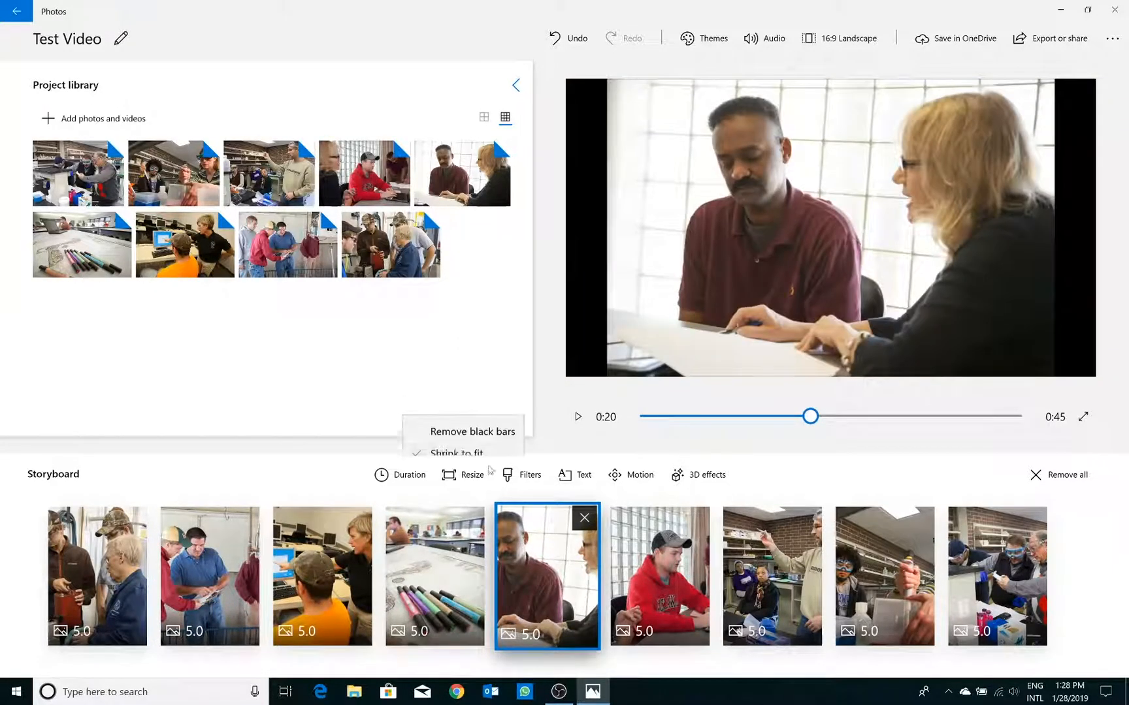
pyautogui.click(472, 419)
pyautogui.click(660, 569)
pyautogui.click(463, 475)
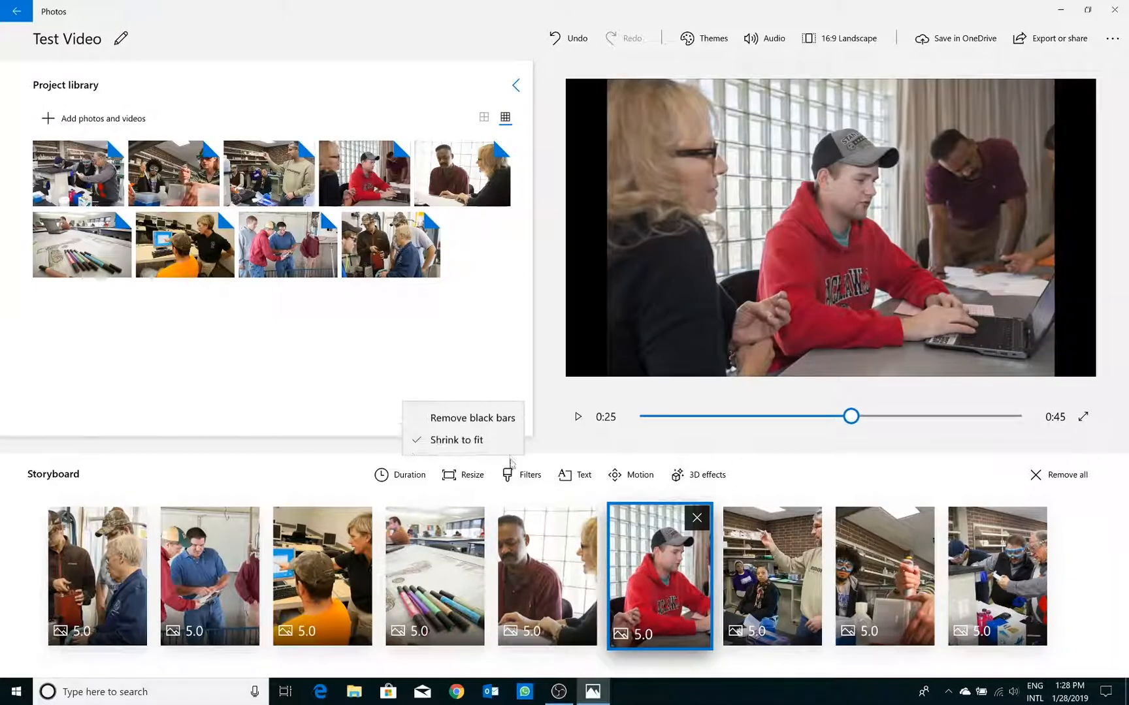
pyautogui.click(472, 418)
pyautogui.click(772, 568)
pyautogui.click(461, 475)
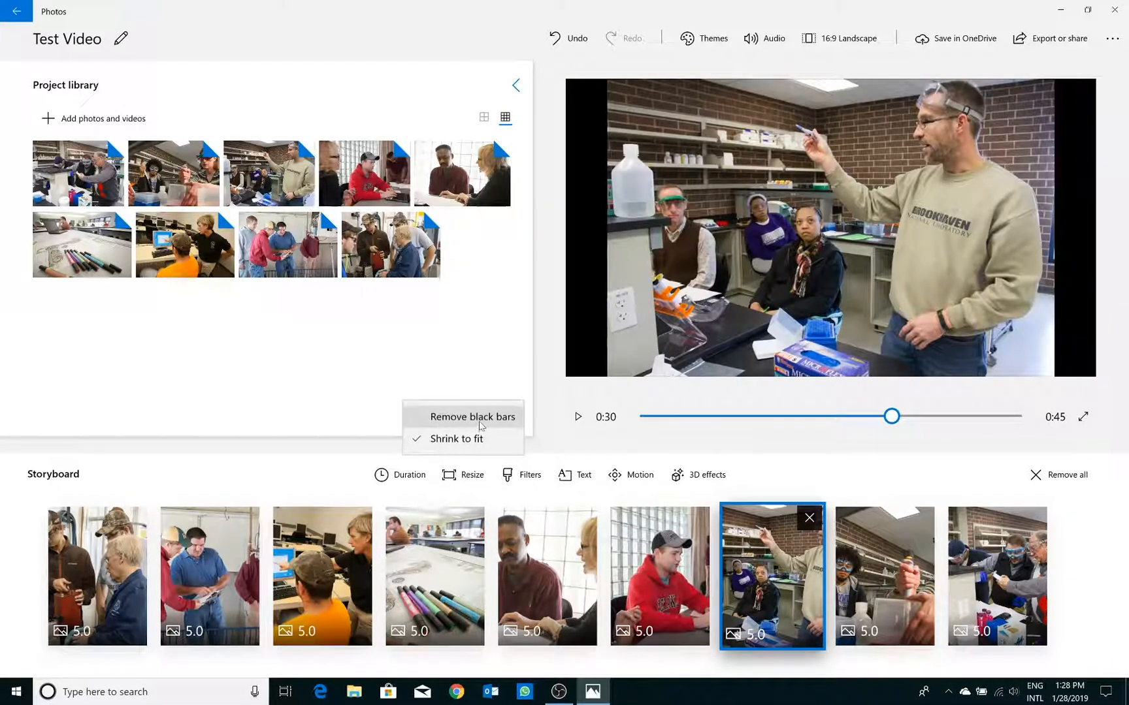
pyautogui.click(471, 418)
# Resize the eighth and ninth storyboard photos with the Remove black bars option
pyautogui.click(884, 568)
pyautogui.click(480, 479)
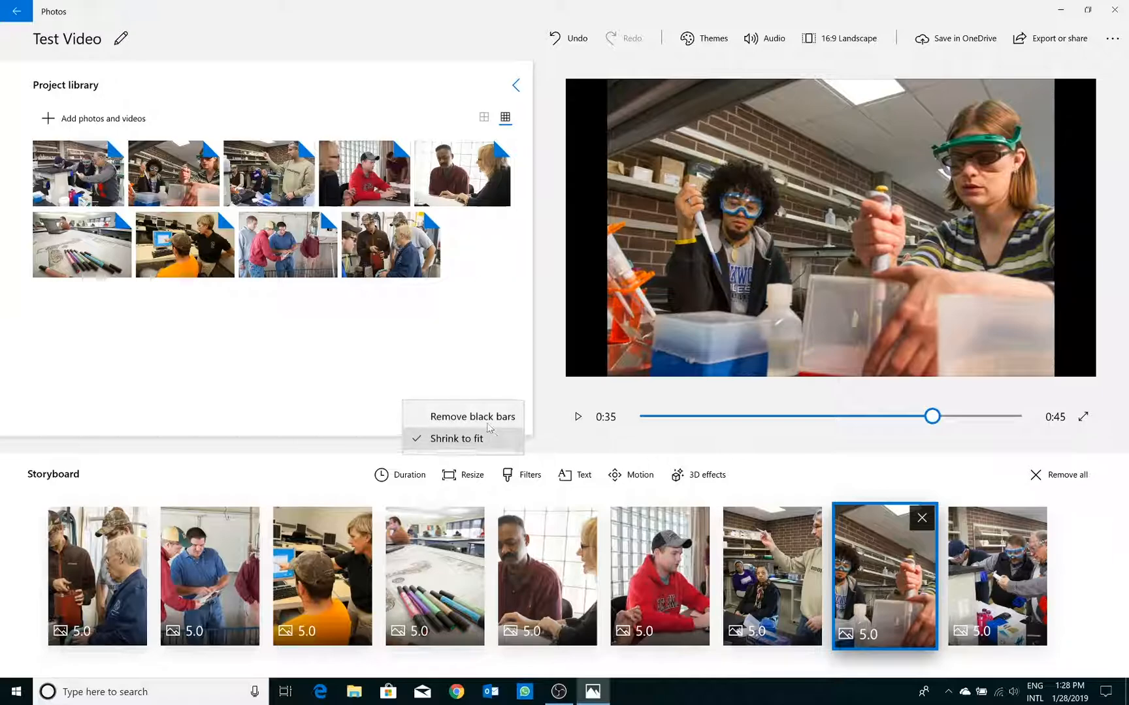
pyautogui.click(471, 418)
pyautogui.click(997, 569)
pyautogui.click(469, 475)
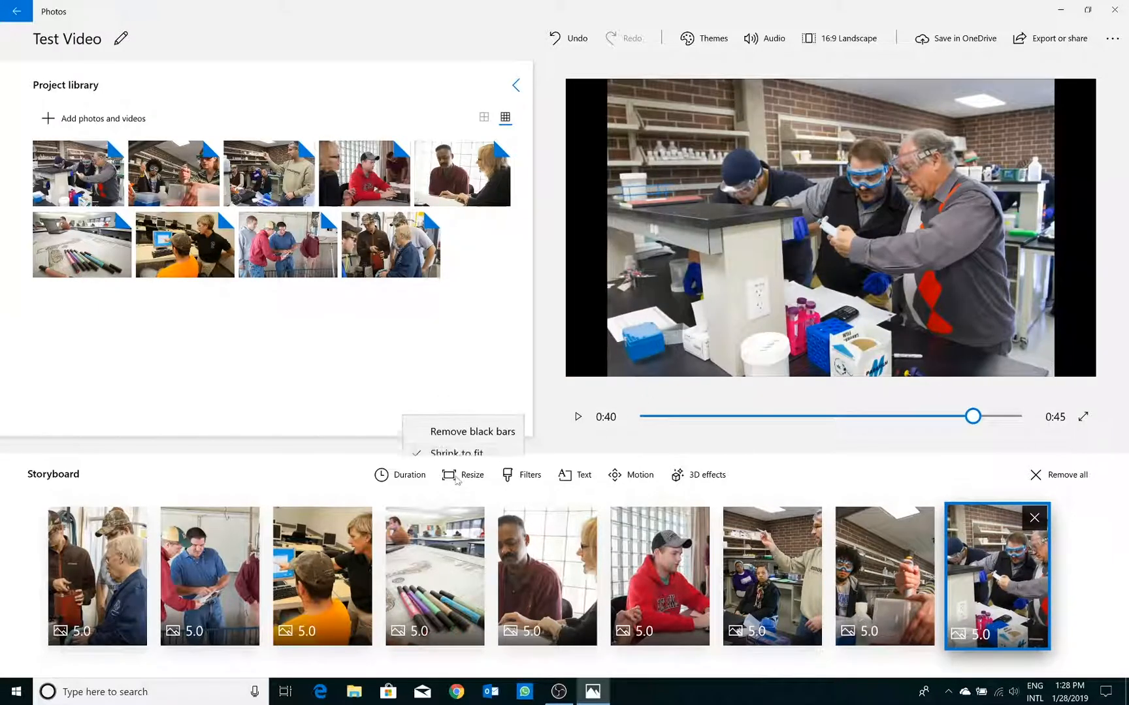
pyautogui.click(494, 417)
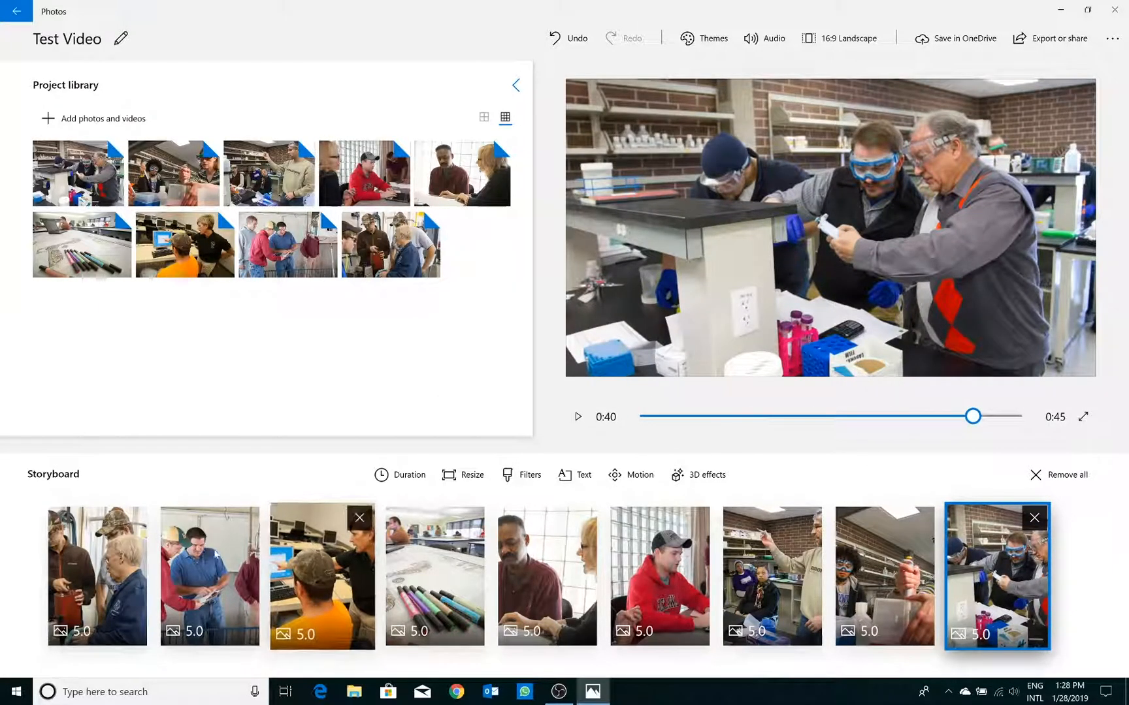
# Apply the Sepia filter to the first storyboard photo
pyautogui.click(98, 575)
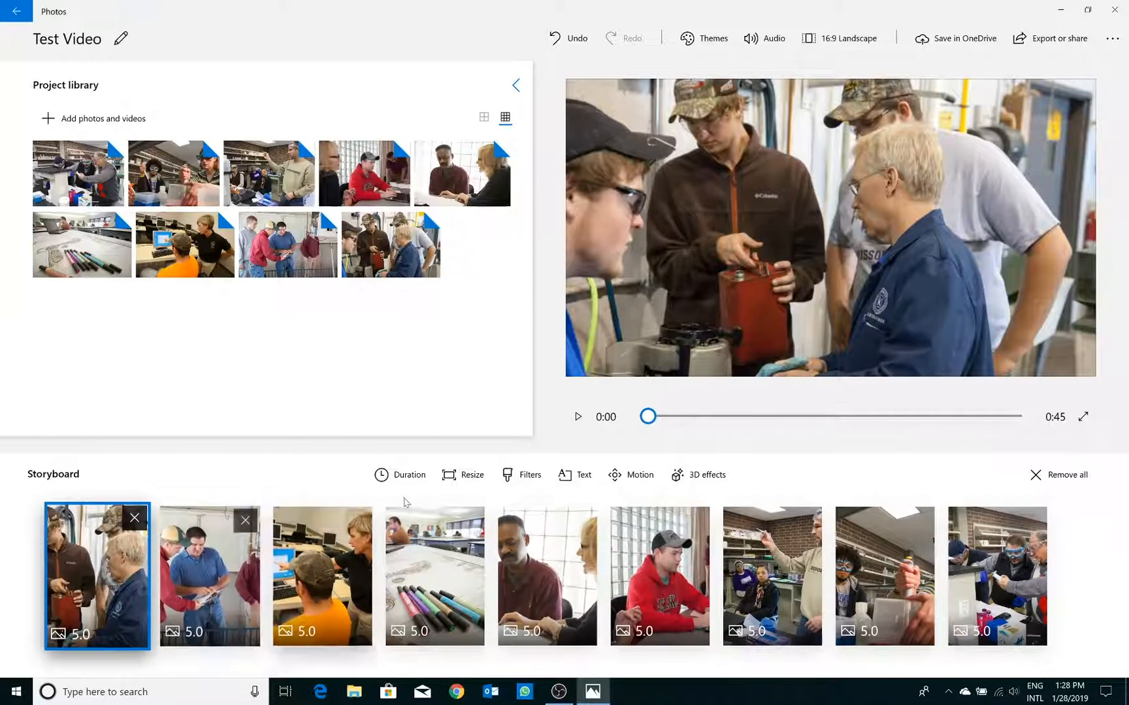
pyautogui.click(526, 480)
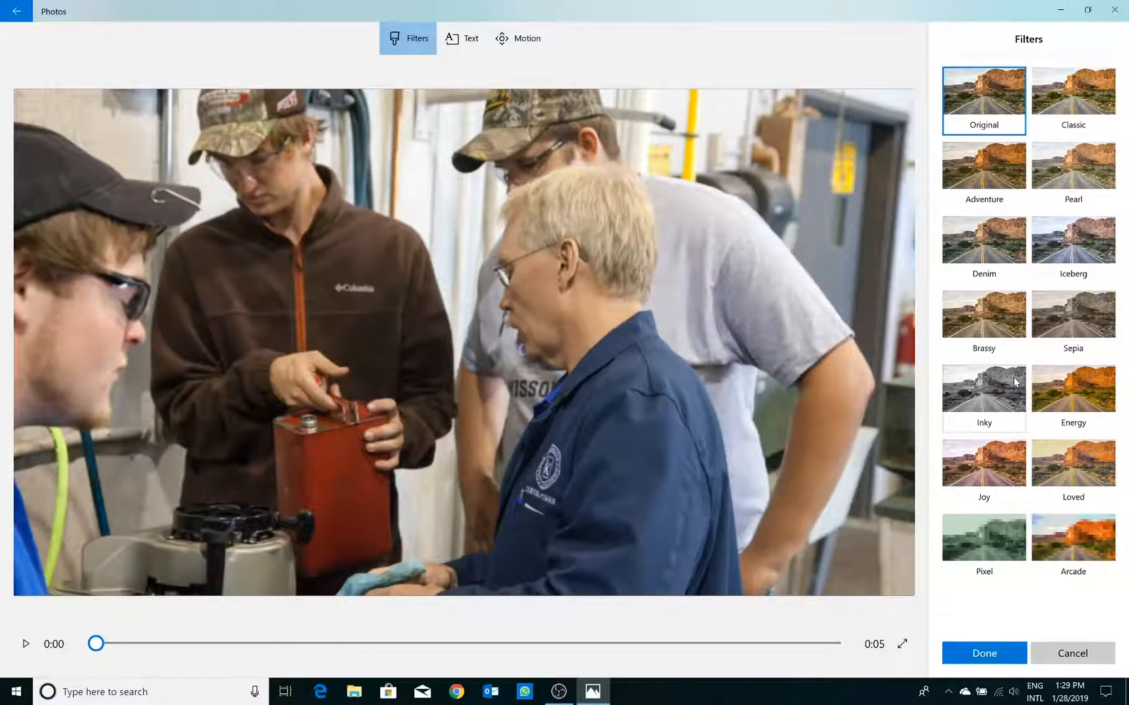
pyautogui.click(1082, 298)
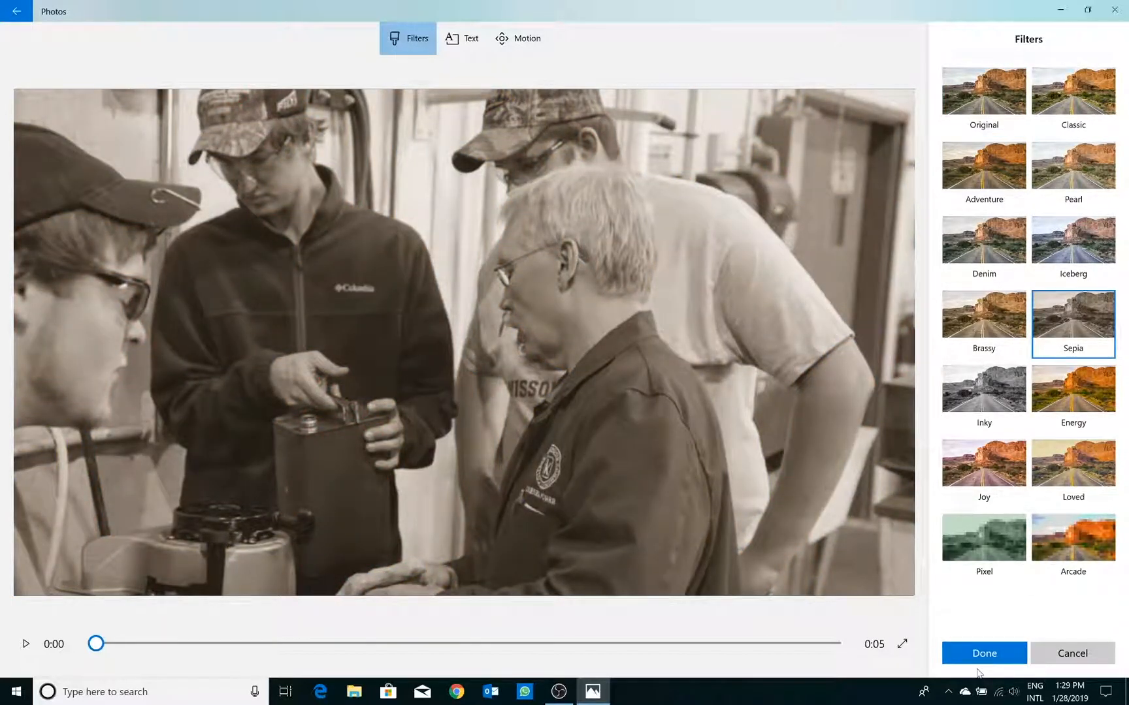
pyautogui.click(991, 655)
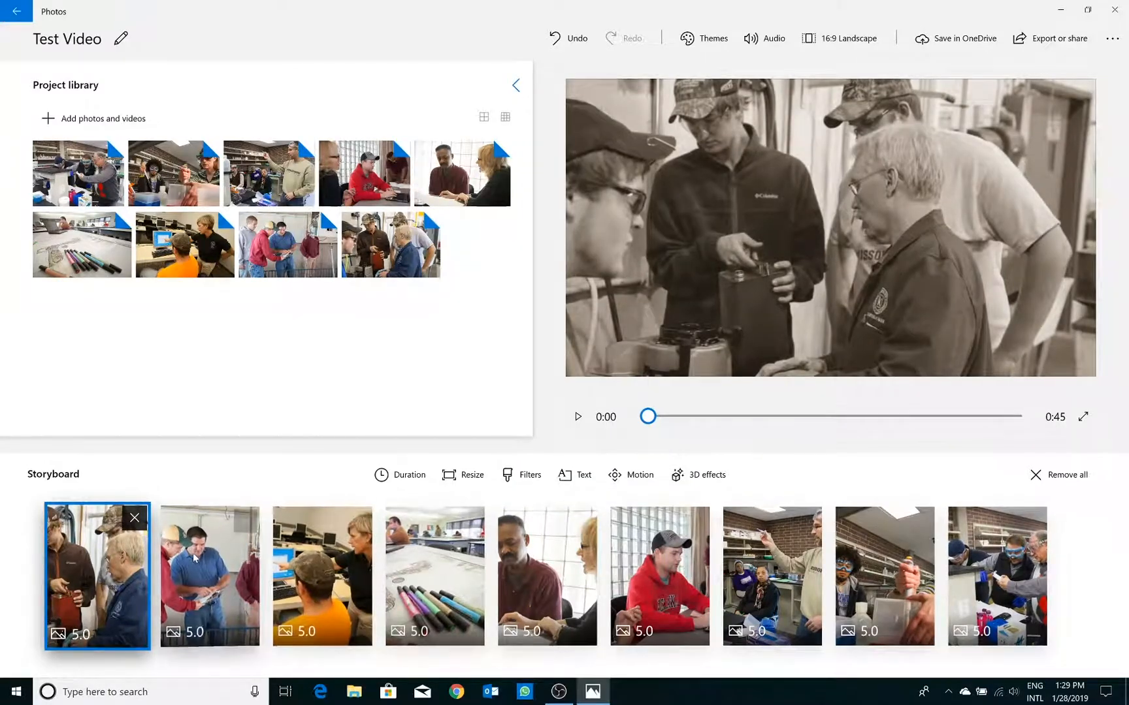
# Apply the Denim filter to the second storyboard photo
pyautogui.click(209, 574)
pyautogui.click(522, 475)
pyautogui.click(987, 247)
pyautogui.click(979, 654)
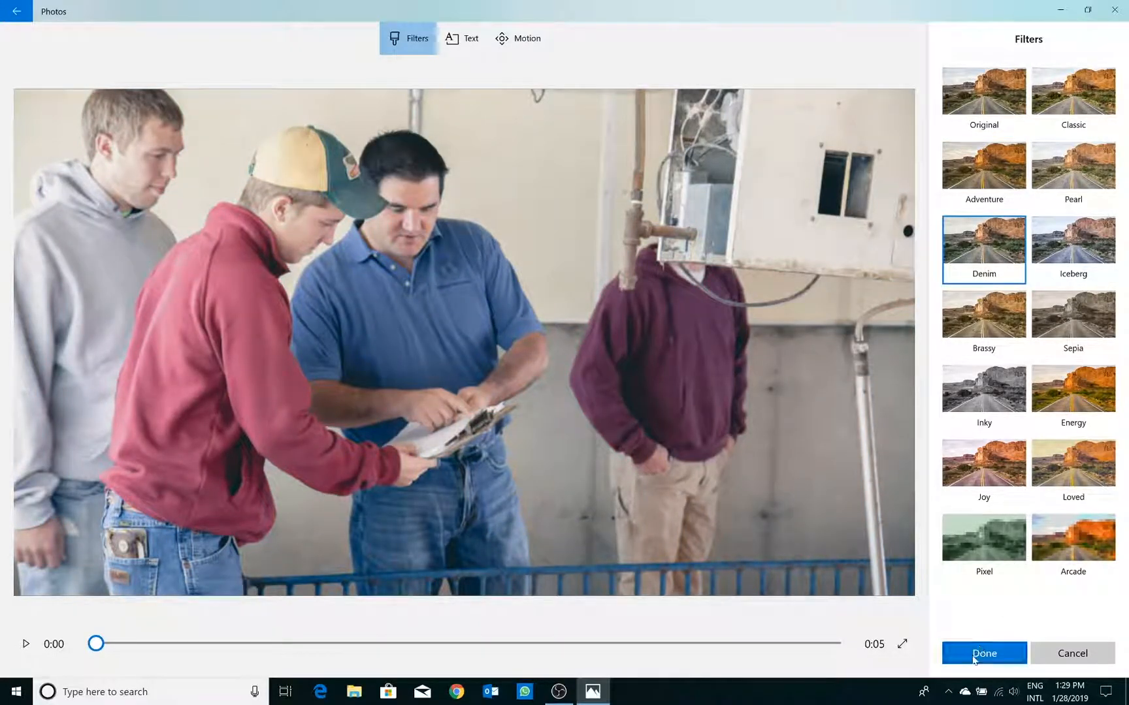
# Skip the third storyboard photo and apply the Inky filter to the fourth one, showing the markers
pyautogui.click(322, 575)
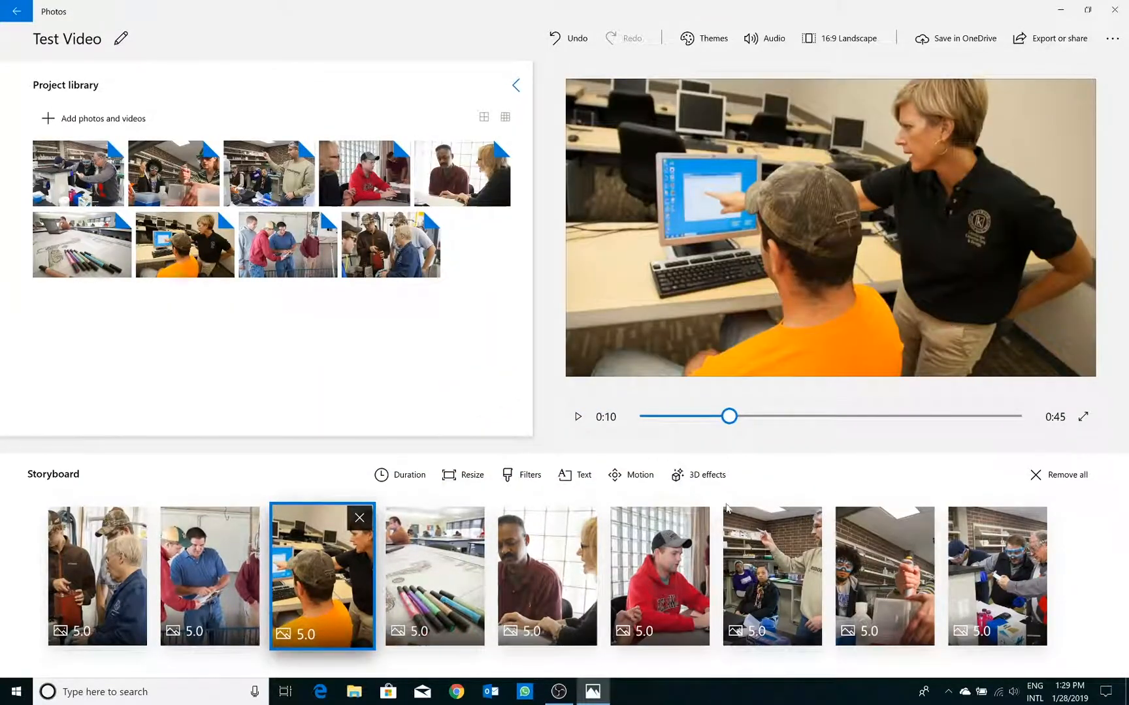
pyautogui.click(430, 572)
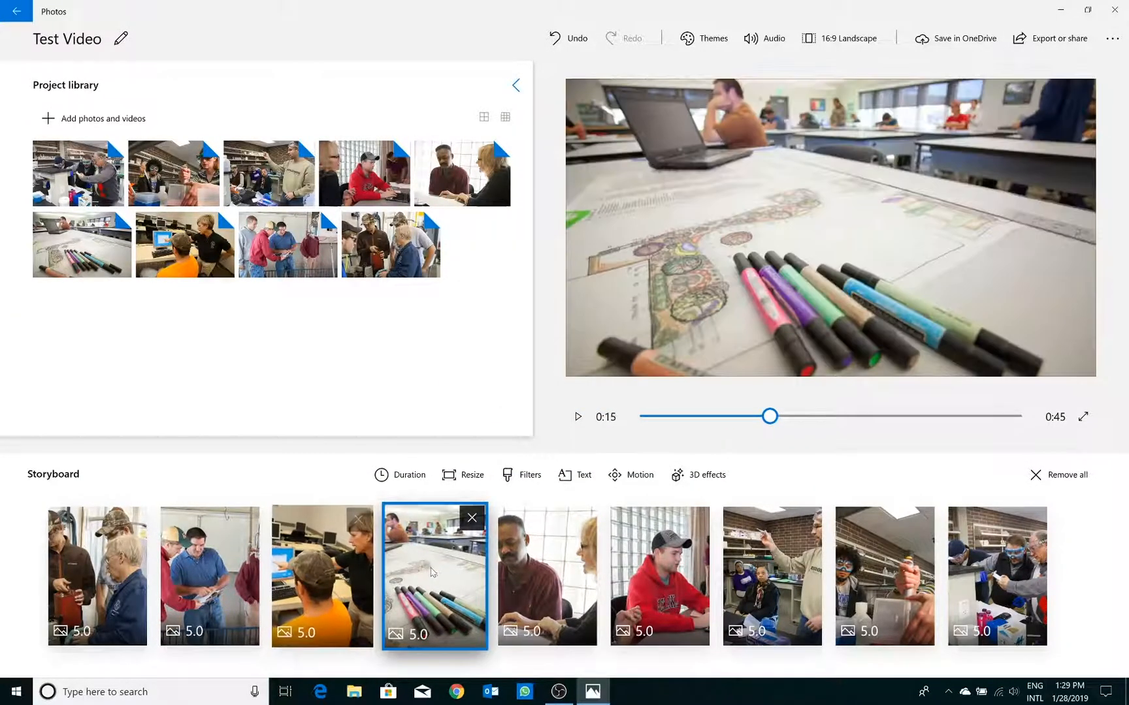
pyautogui.click(521, 475)
pyautogui.click(977, 393)
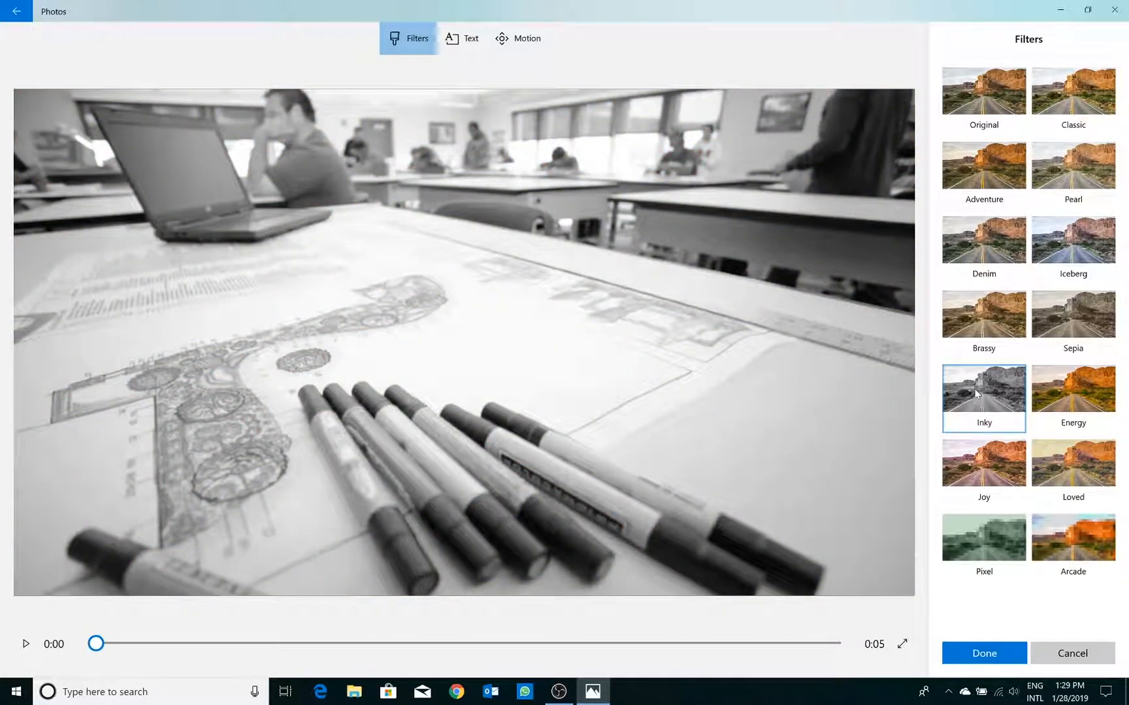
pyautogui.click(989, 663)
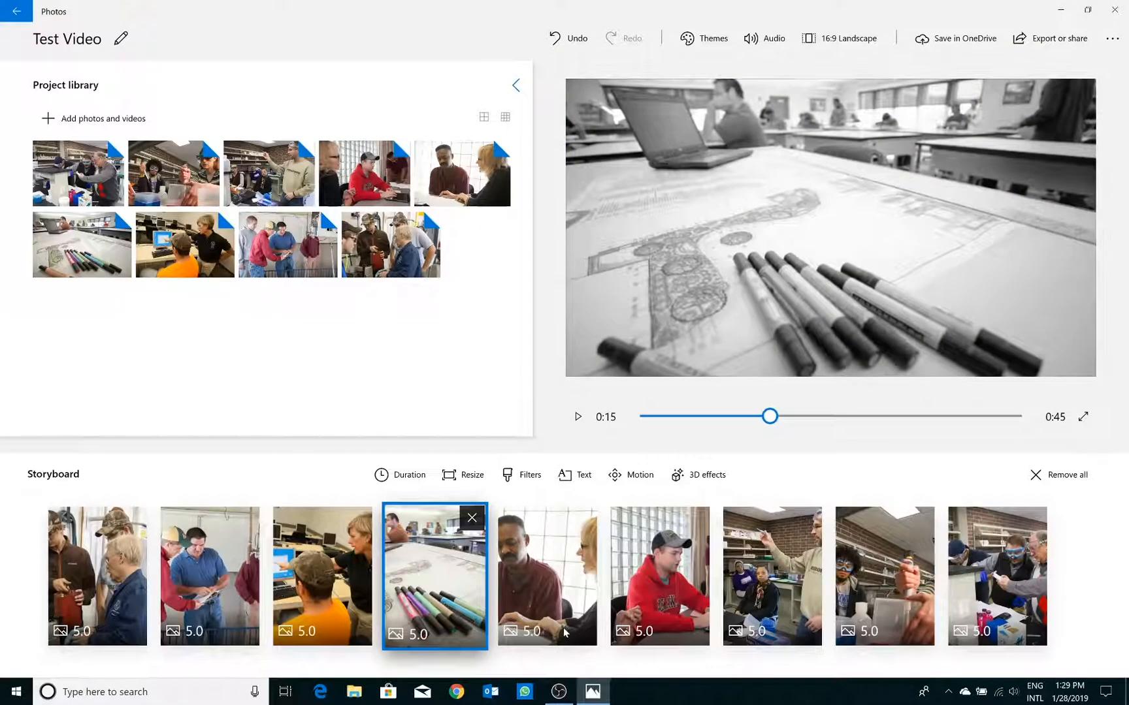
# Apply the Energy filter to the fifth storyboard photo
pyautogui.click(557, 587)
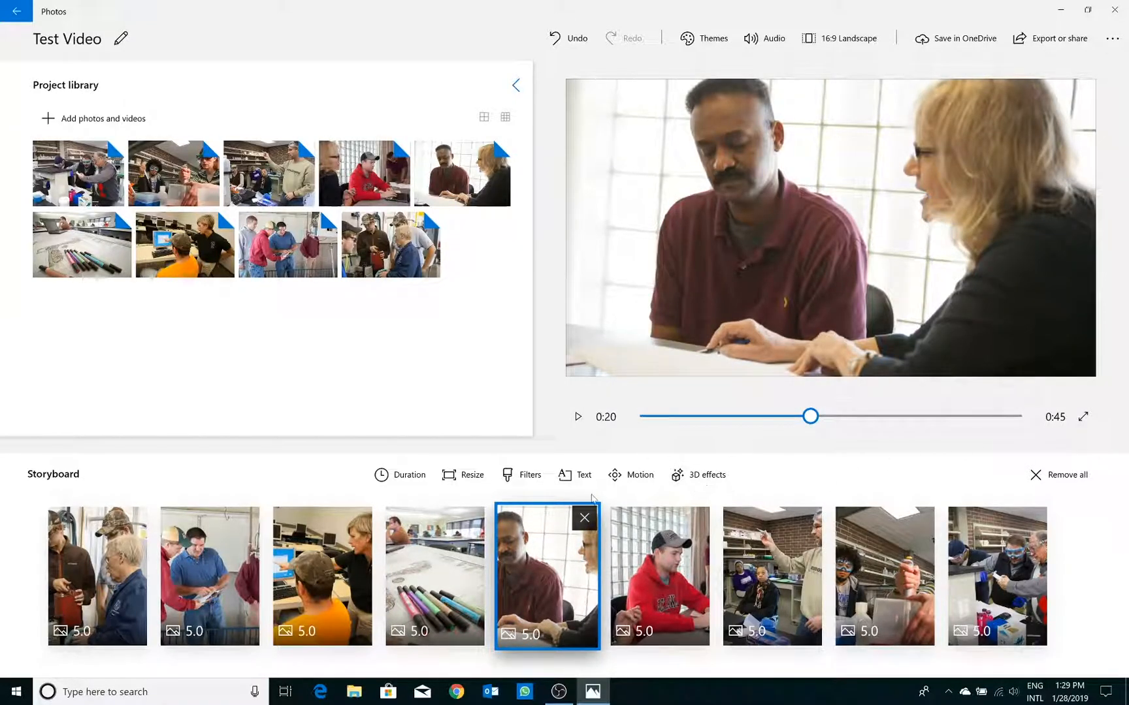
pyautogui.click(509, 480)
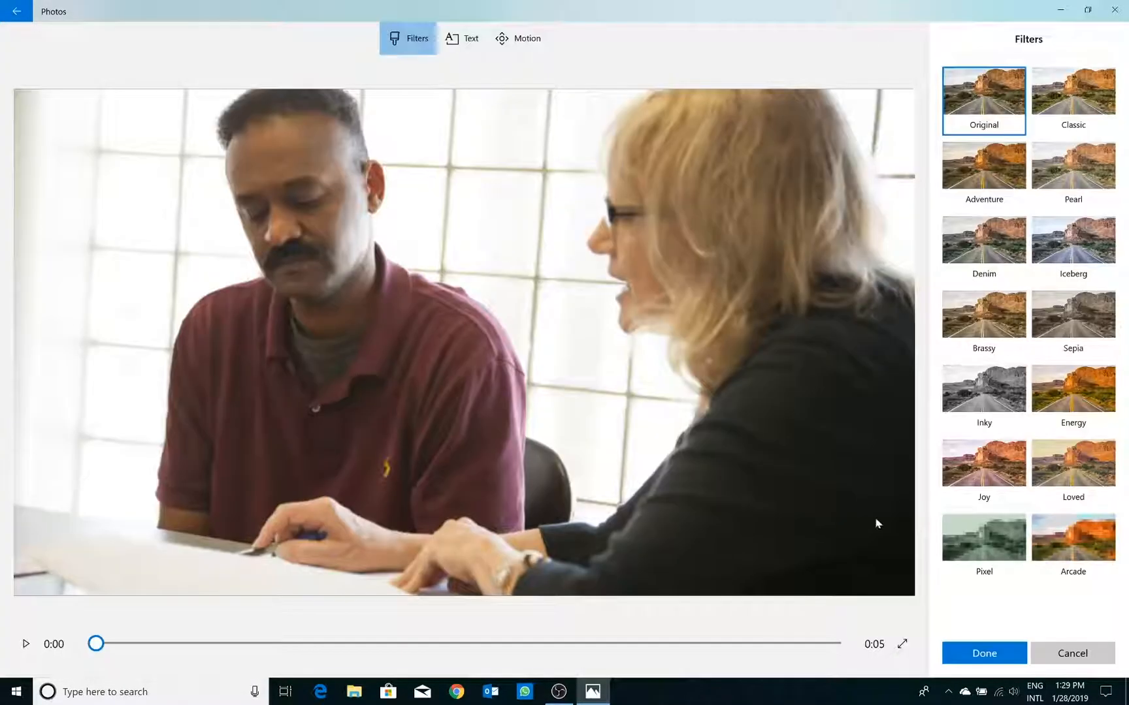
pyautogui.click(1075, 408)
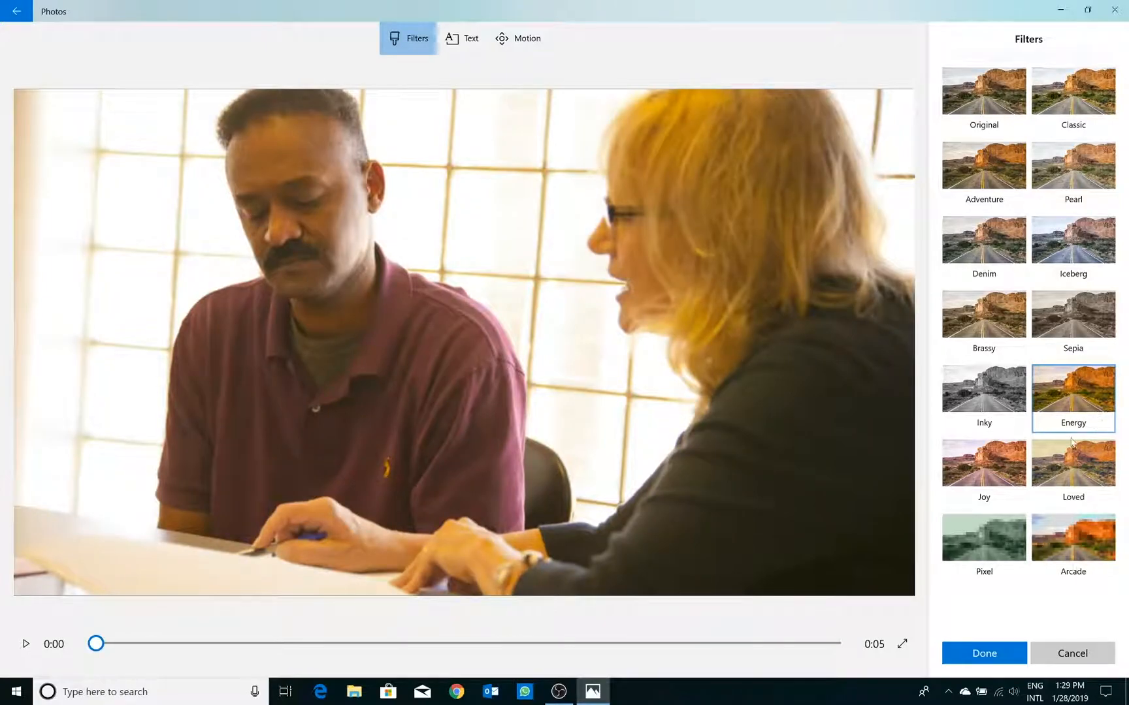
pyautogui.click(984, 652)
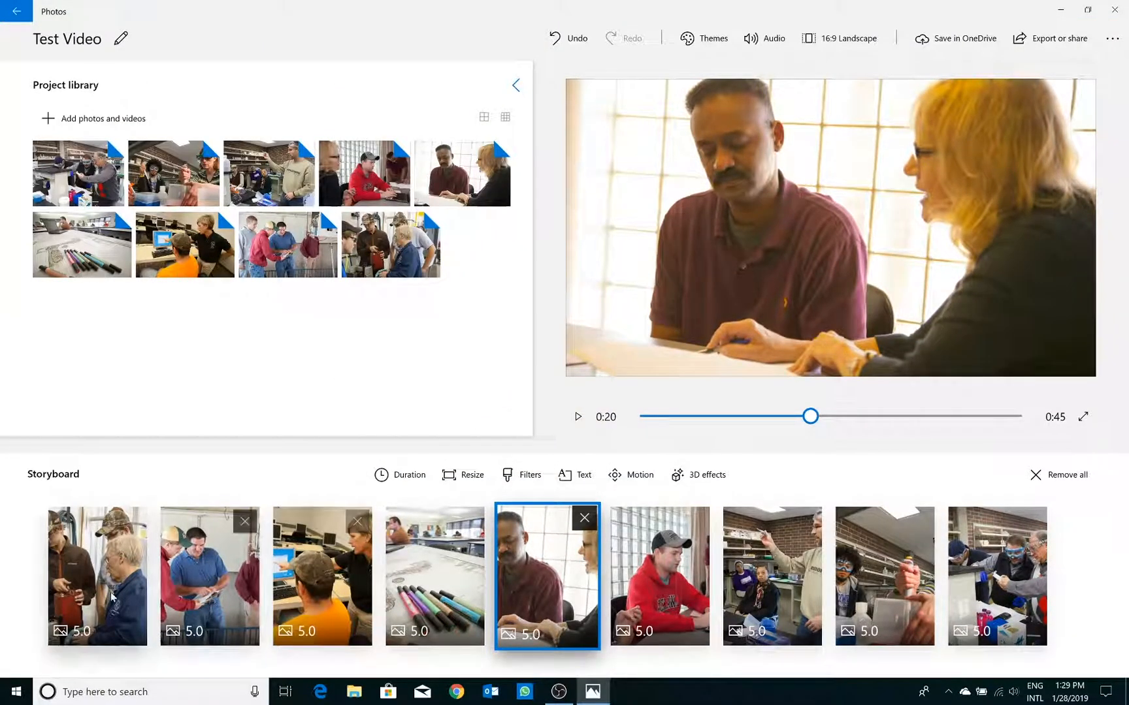
# Add the text "Picture One" to the first storyboard photo
pyautogui.click(140, 557)
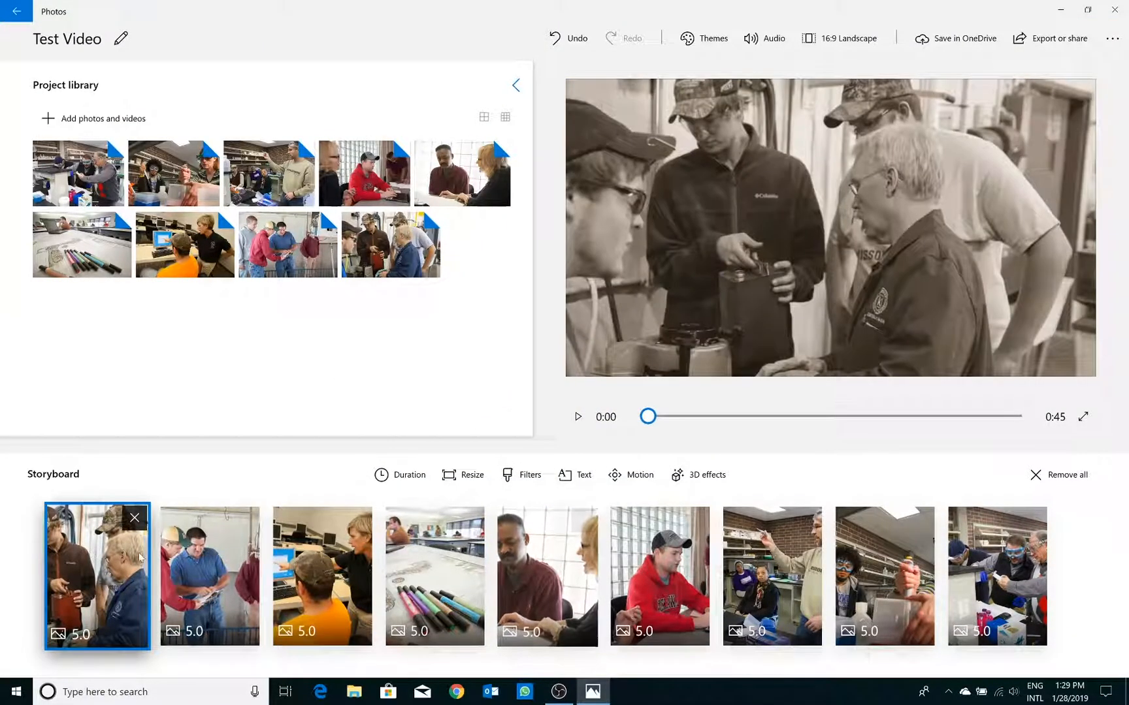
pyautogui.click(589, 486)
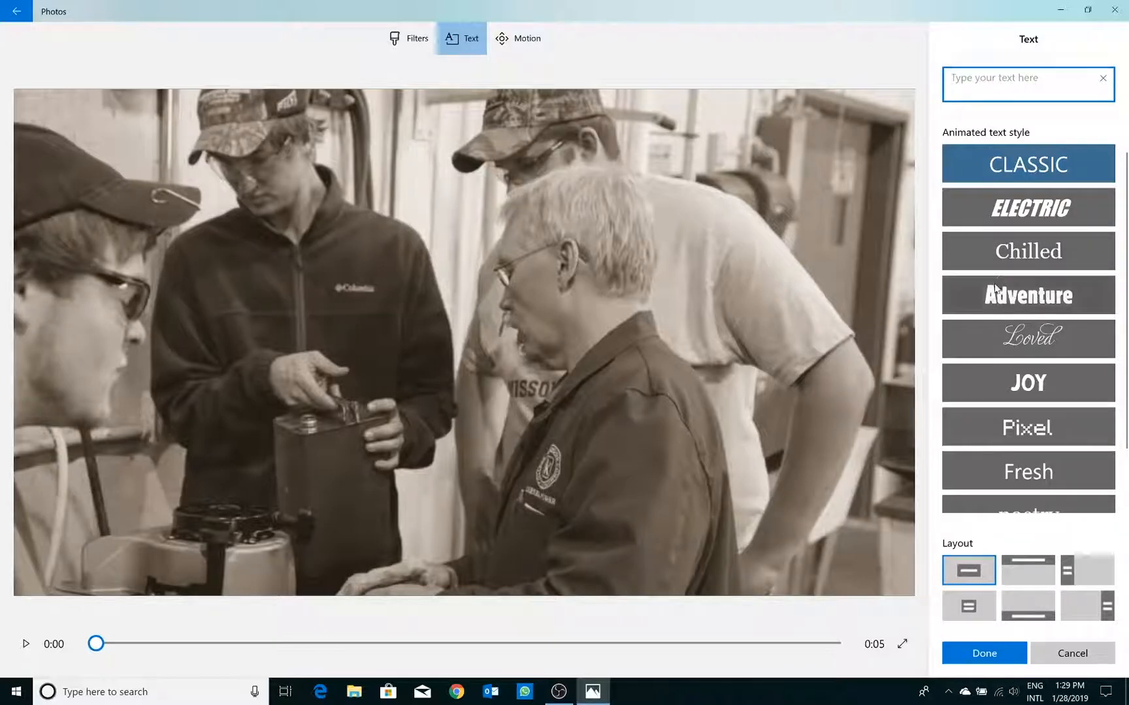
pyautogui.scroll(-2, 1012, 327)
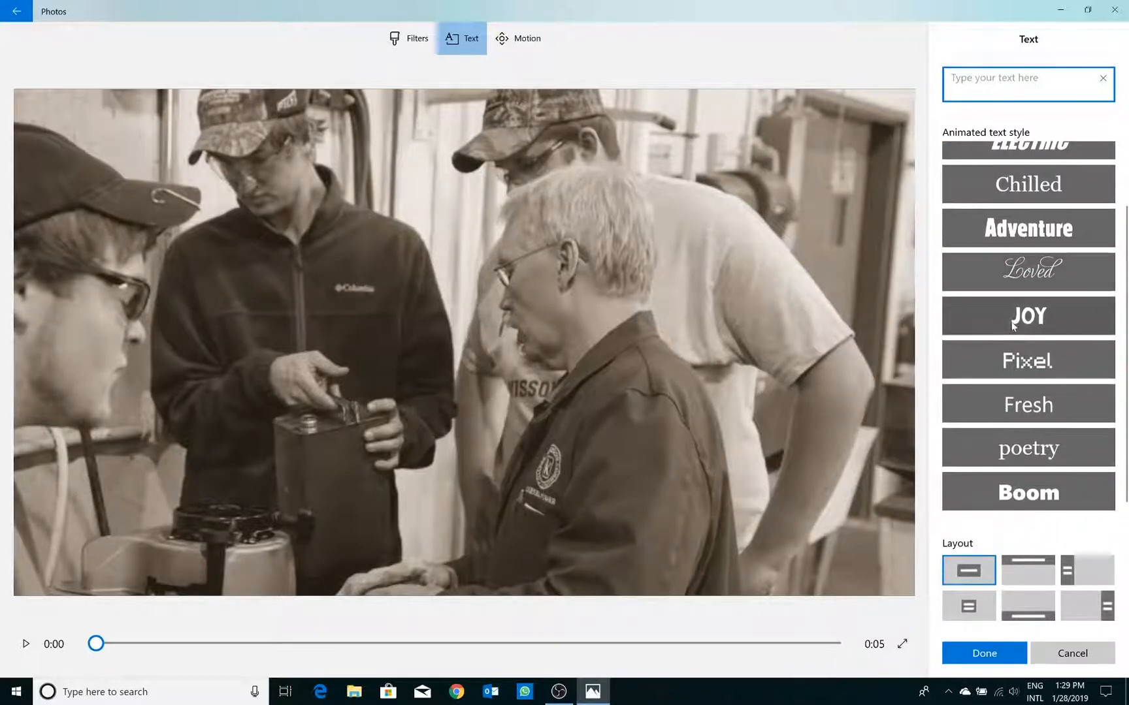
pyautogui.scroll(1, 1016, 320)
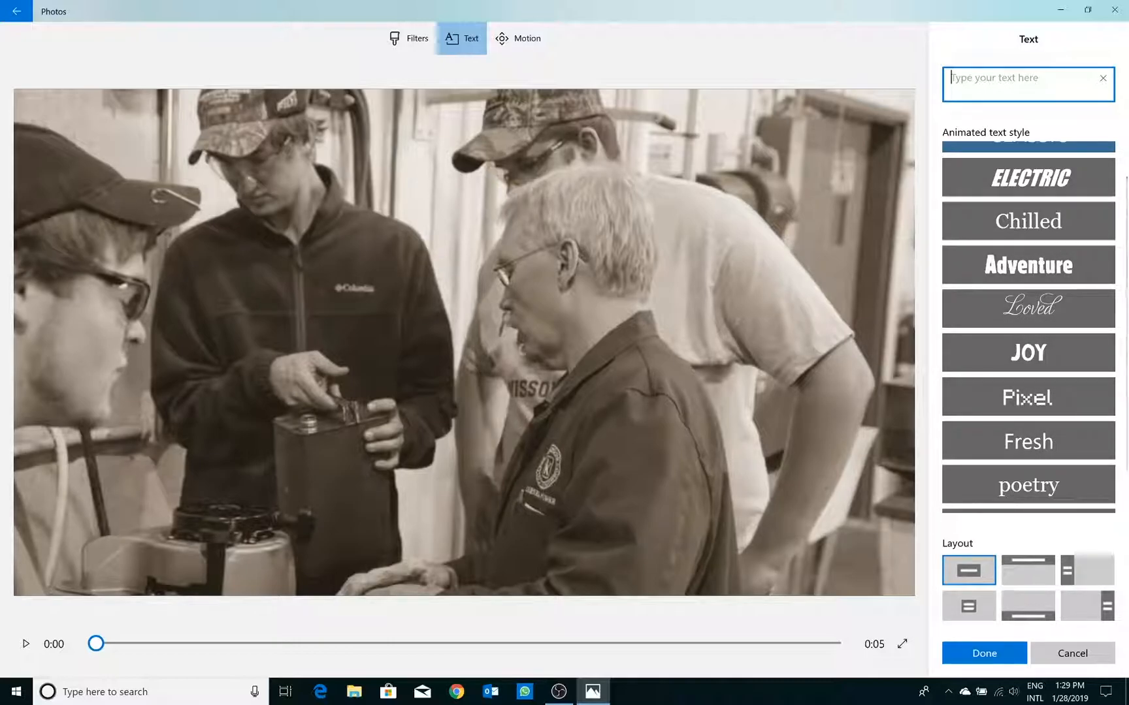
pyautogui.write('Picture One')
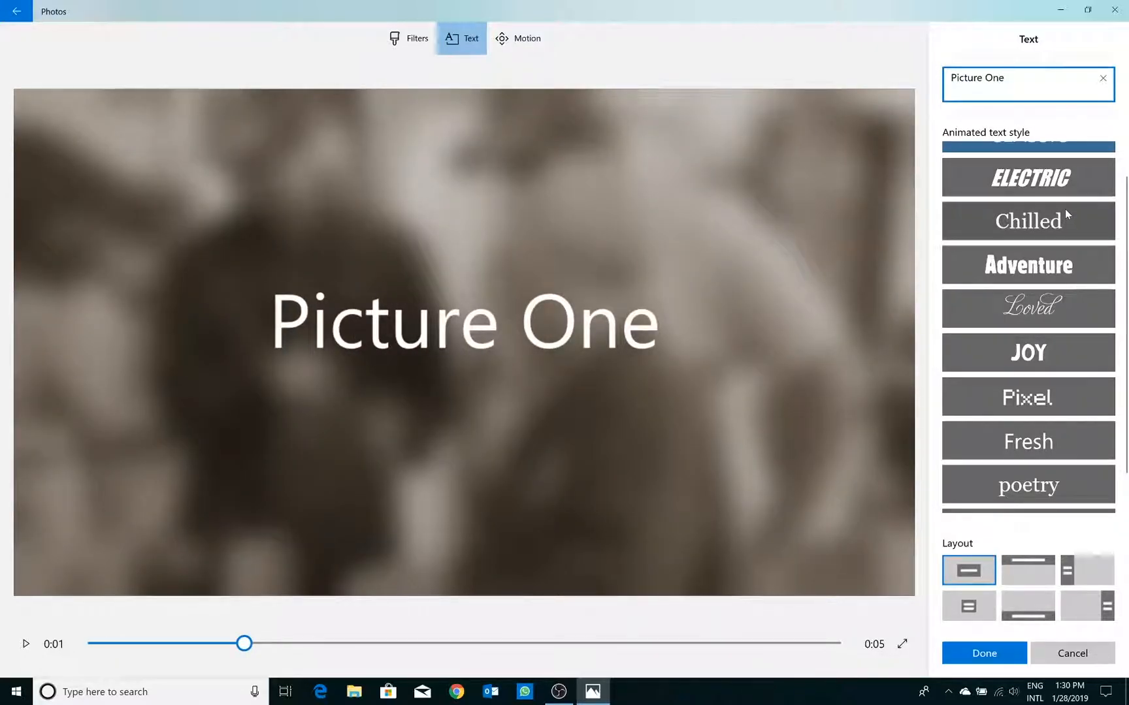
# Try the Electric, Chilled, Adventure and Loved animated styles on the "Picture One" text
pyautogui.scroll(-1, 1064, 209)
pyautogui.scroll(2, 1064, 209)
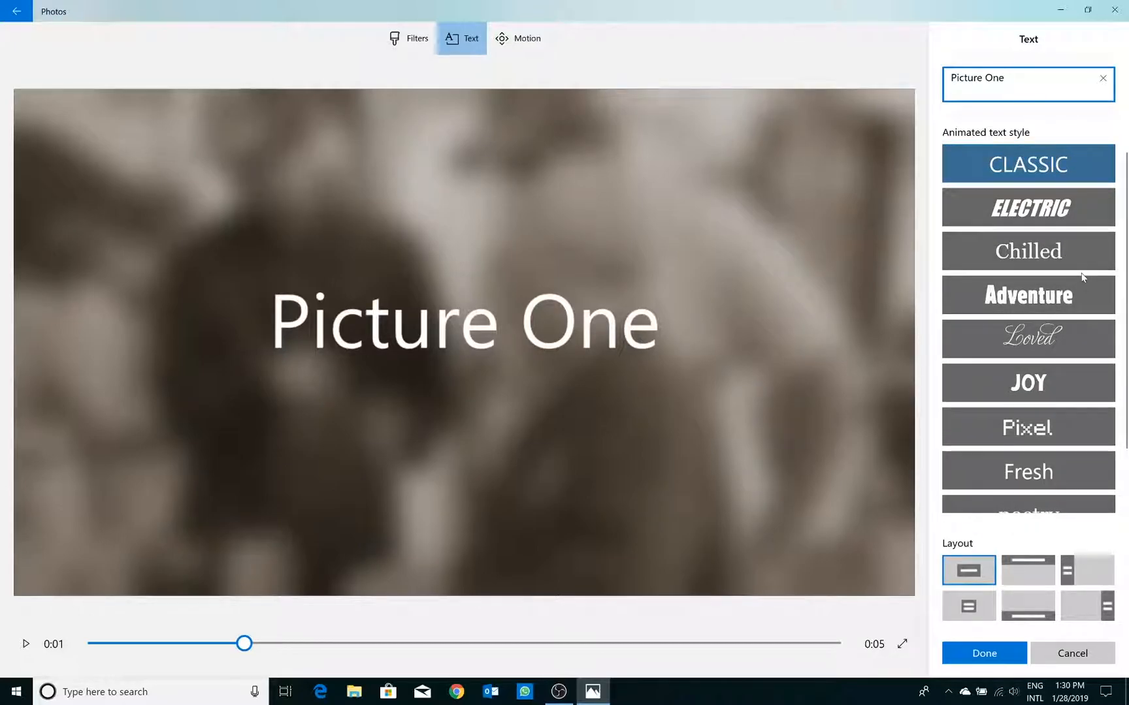
pyautogui.scroll(-1, 1058, 235)
pyautogui.scroll(1, 1044, 190)
pyautogui.scroll(-1, 1046, 202)
pyautogui.scroll(1, 1032, 199)
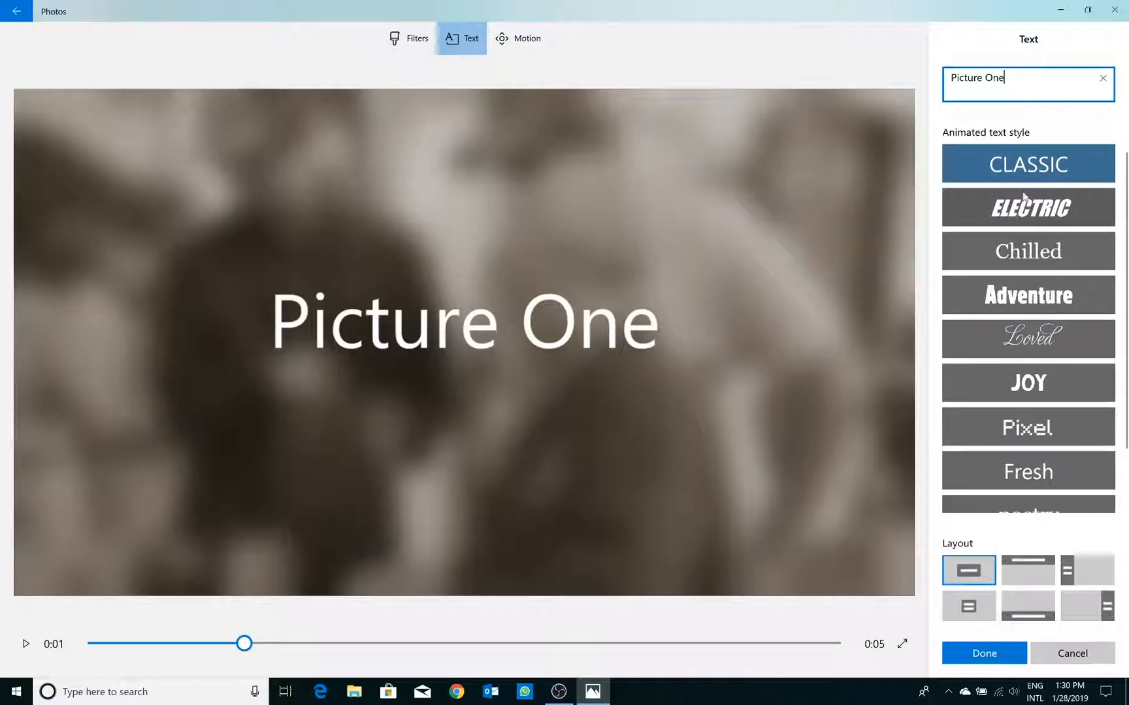
pyautogui.click(1025, 197)
pyautogui.click(1046, 260)
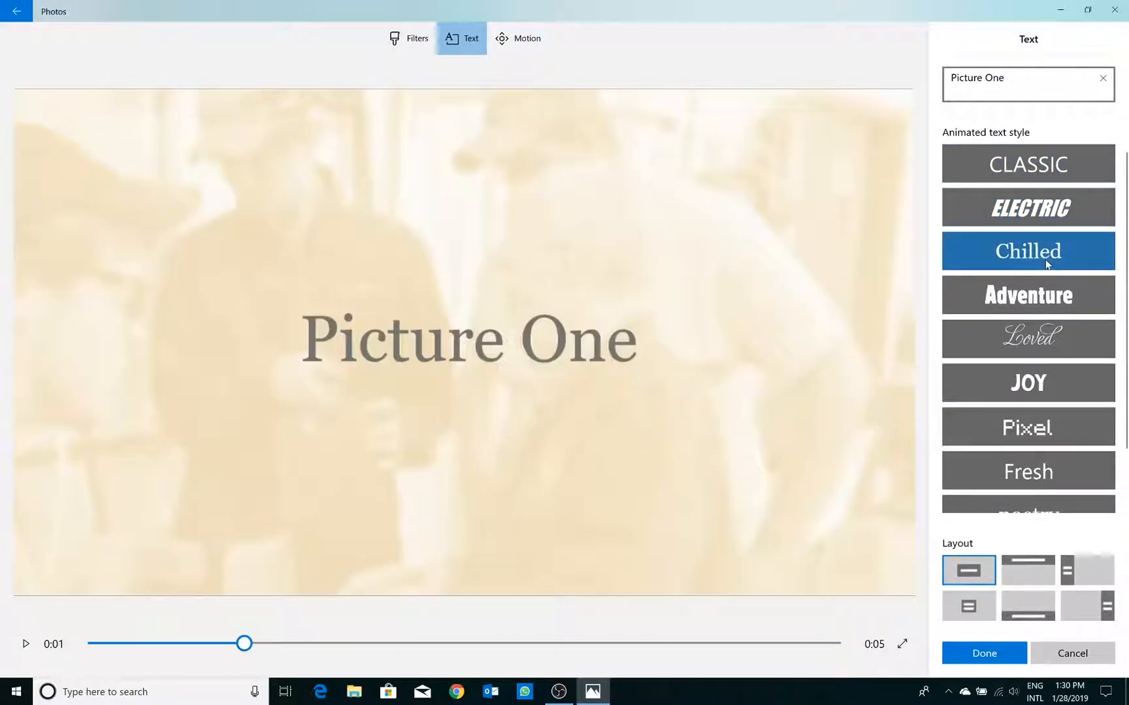
pyautogui.scroll(-1, 1045, 262)
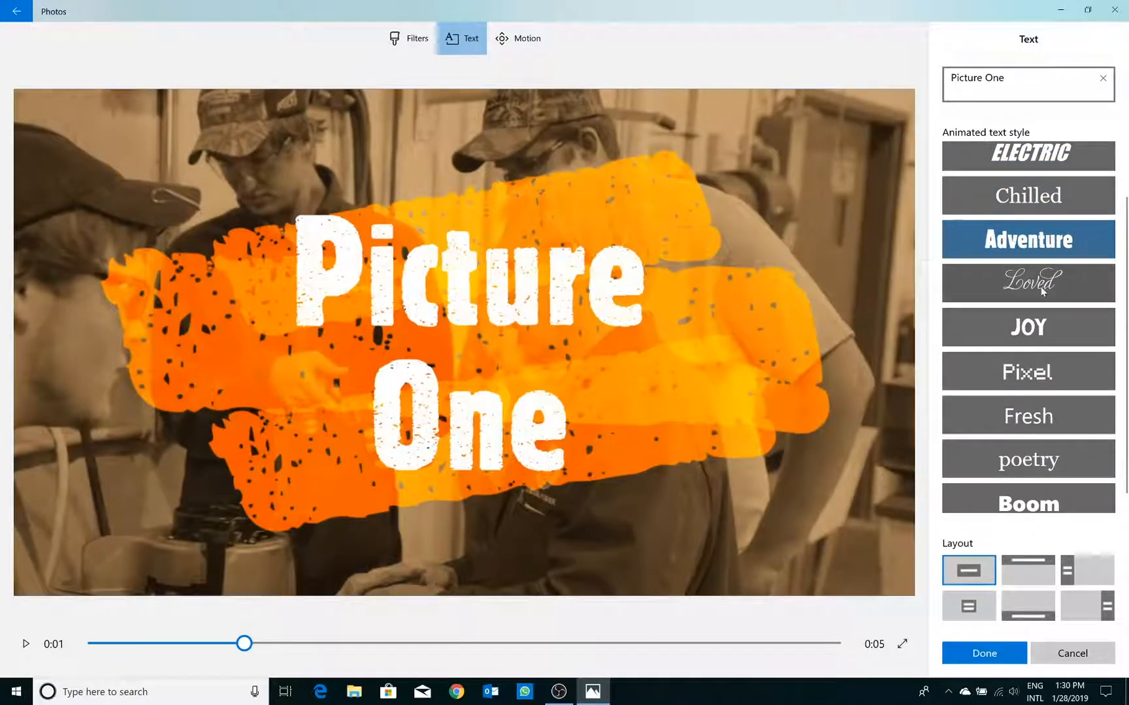
pyautogui.click(1039, 297)
pyautogui.scroll(-1, 1042, 308)
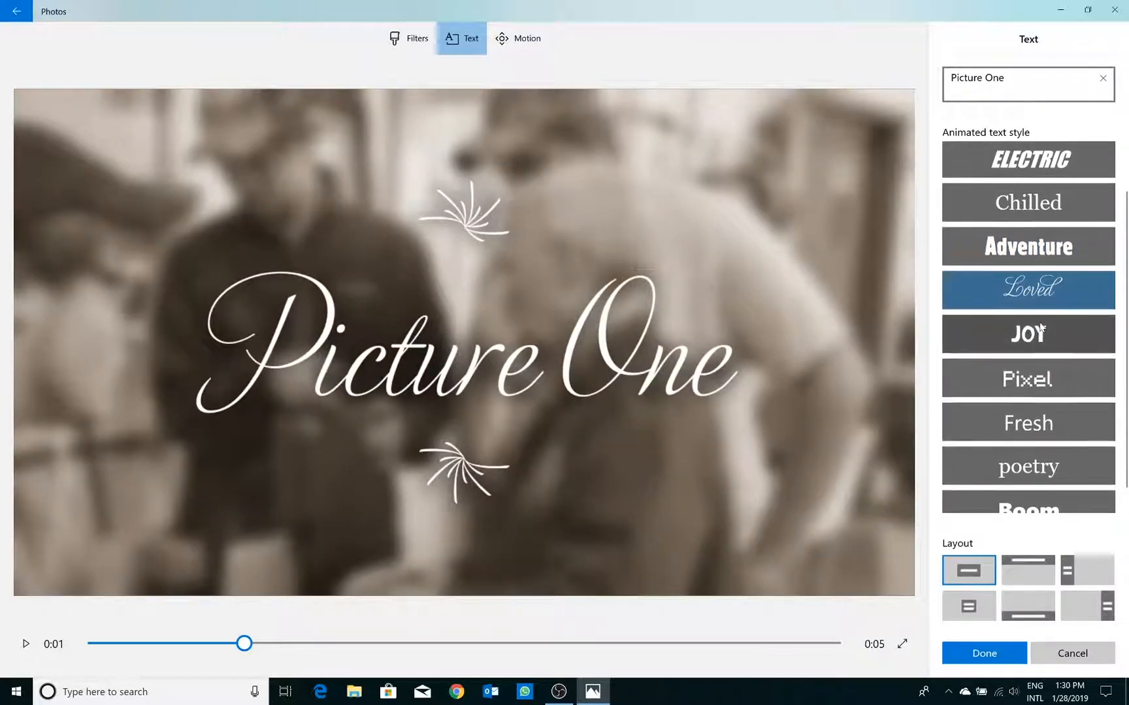
# Try the Joy style, switch the "Picture One" text to Chilled and set its layout to Top
pyautogui.click(1048, 326)
pyautogui.scroll(1, 1047, 188)
pyautogui.click(1047, 188)
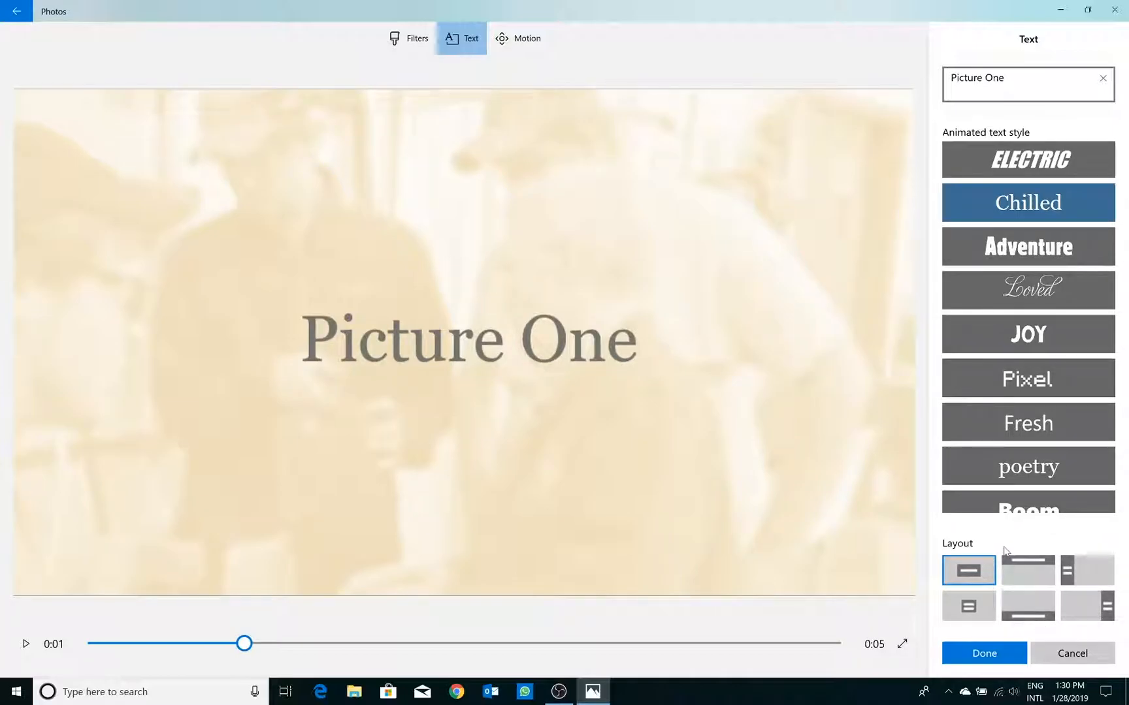
pyautogui.click(1025, 570)
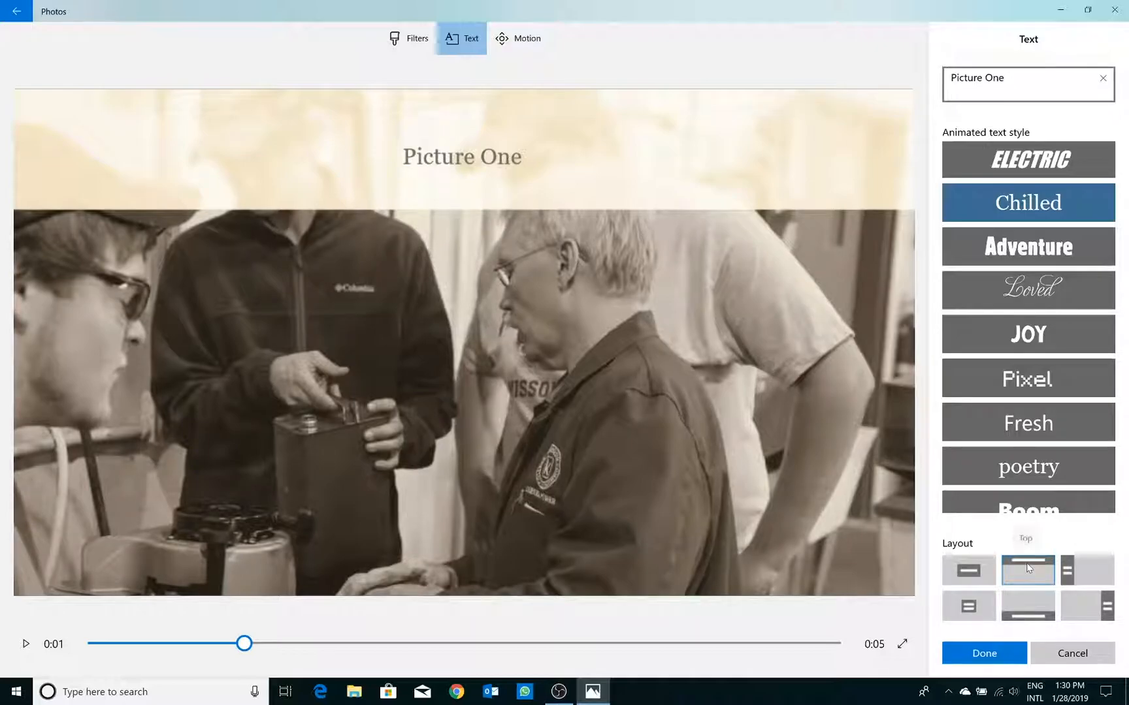
# Set the "Picture One" text to the Joy style with the Right layout, briefly trying Pixel, and apply the text
pyautogui.click(1067, 332)
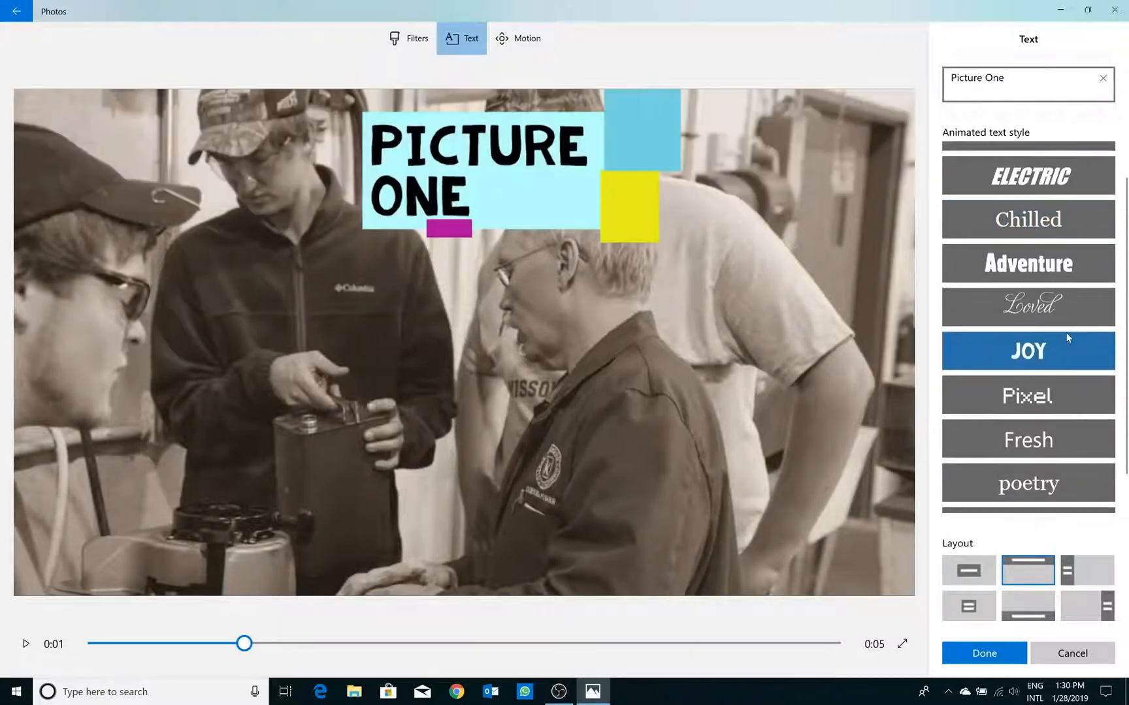
pyautogui.click(1106, 610)
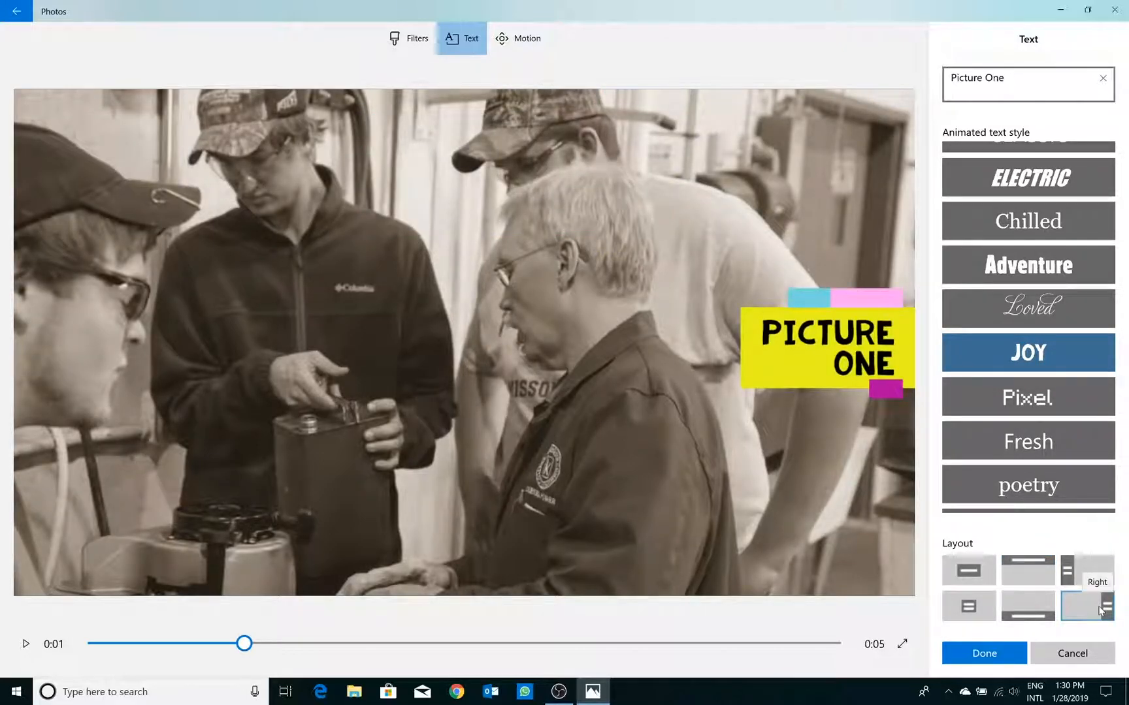
pyautogui.scroll(1, 1043, 362)
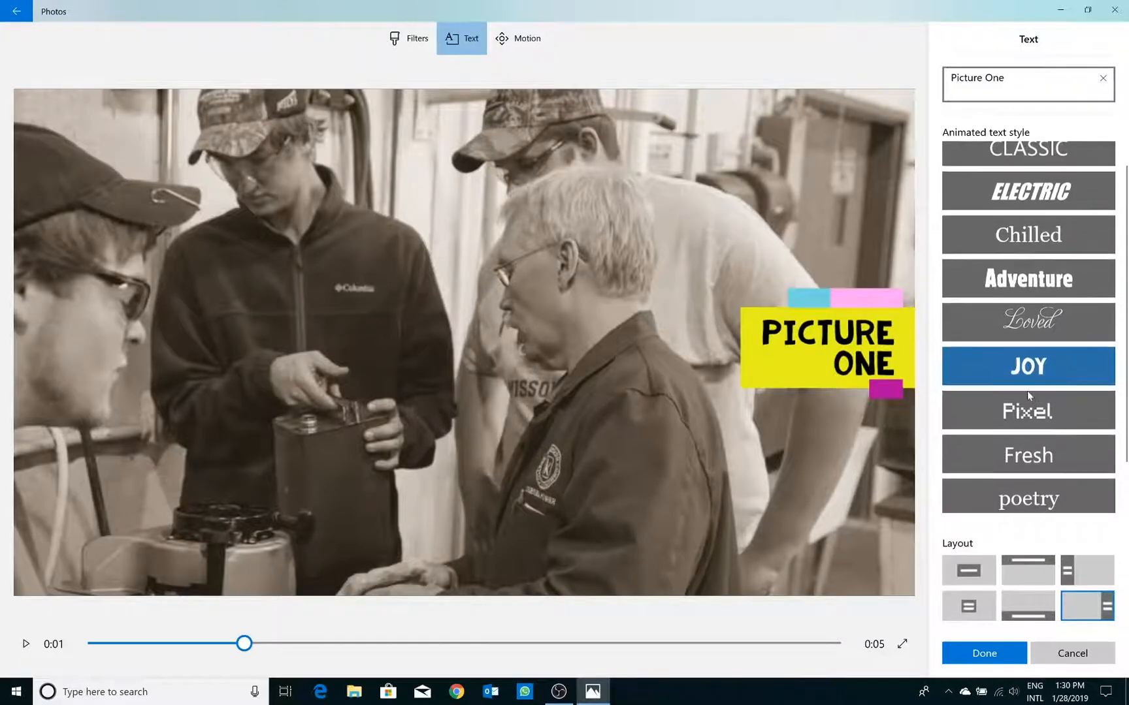
pyautogui.scroll(-1, 1038, 378)
pyautogui.click(1040, 391)
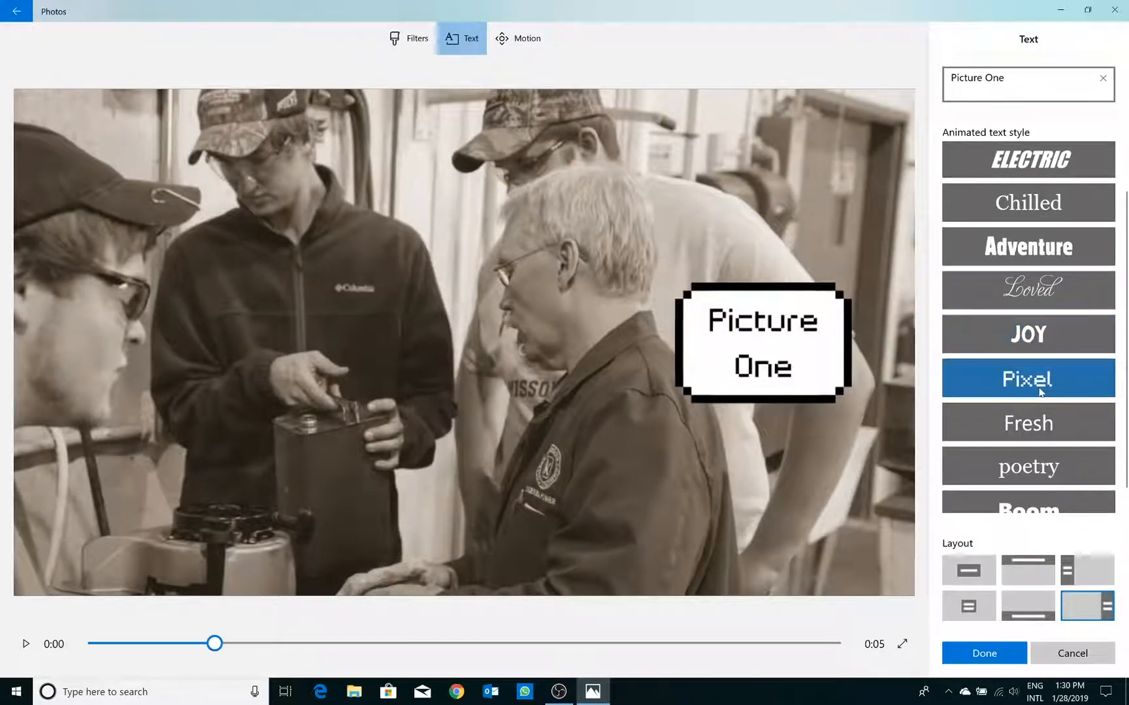
pyautogui.click(1048, 337)
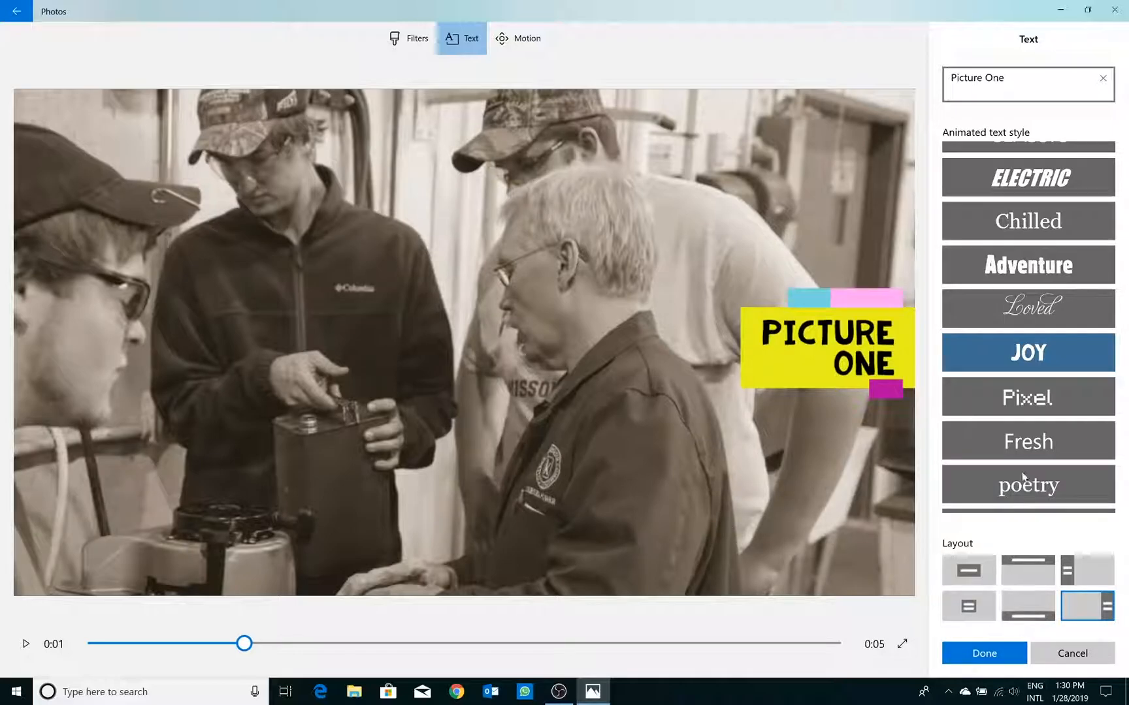
pyautogui.click(1026, 83)
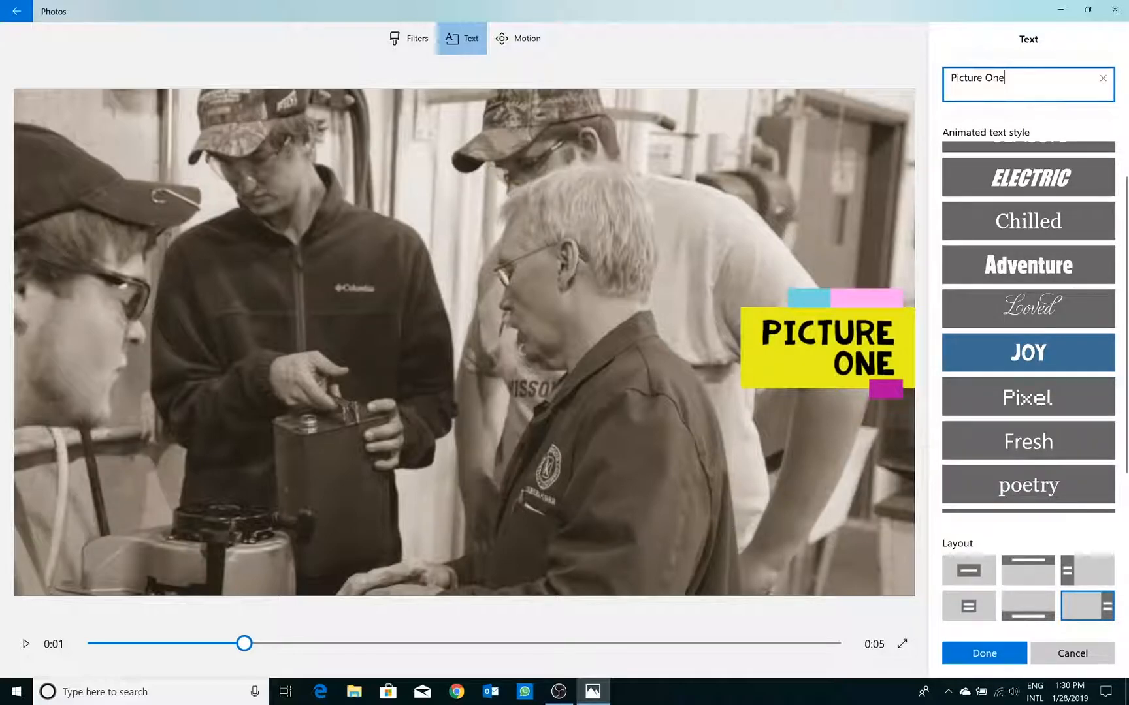
pyautogui.scroll(-1, 1045, 207)
pyautogui.scroll(1, 1043, 206)
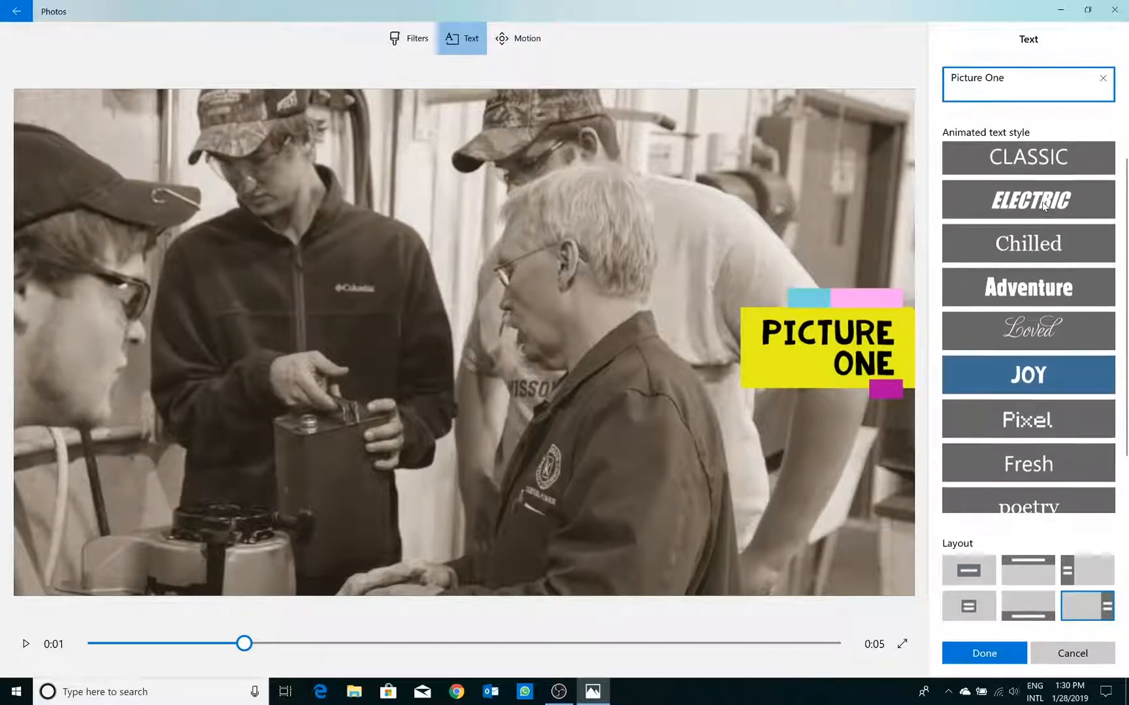
pyautogui.scroll(-1, 1043, 207)
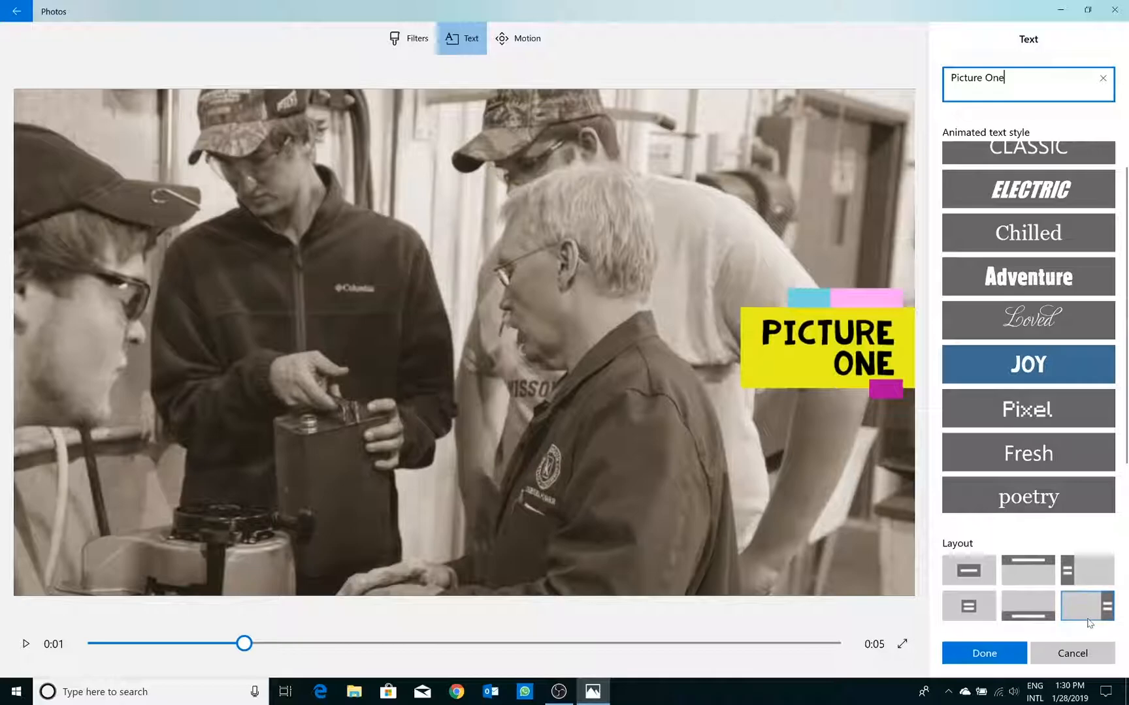
pyautogui.click(985, 654)
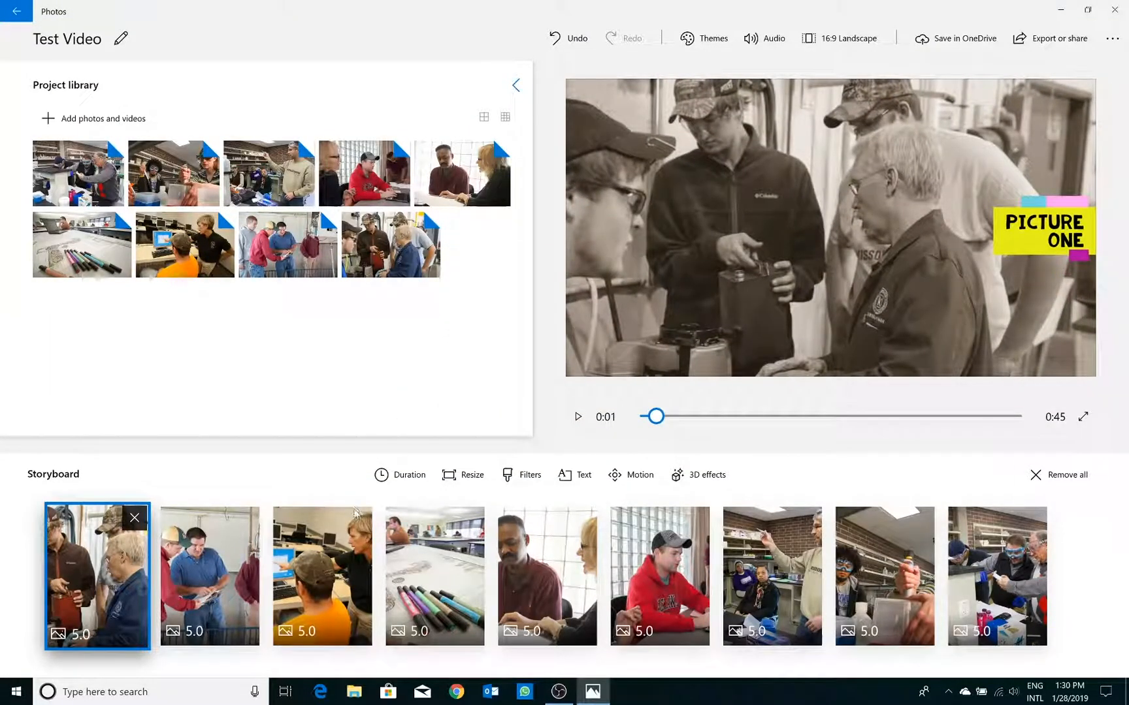
# Add the text "Students and Teacher" to the second storyboard photo using the Bottom layout
pyautogui.click(209, 568)
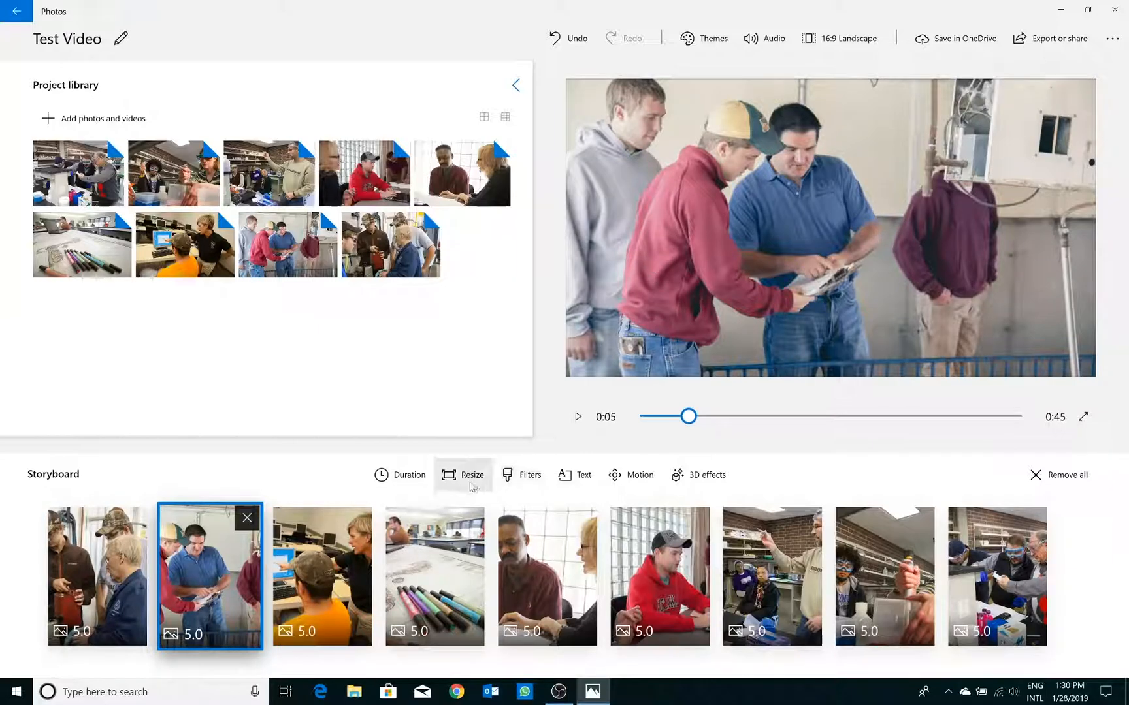
pyautogui.click(575, 475)
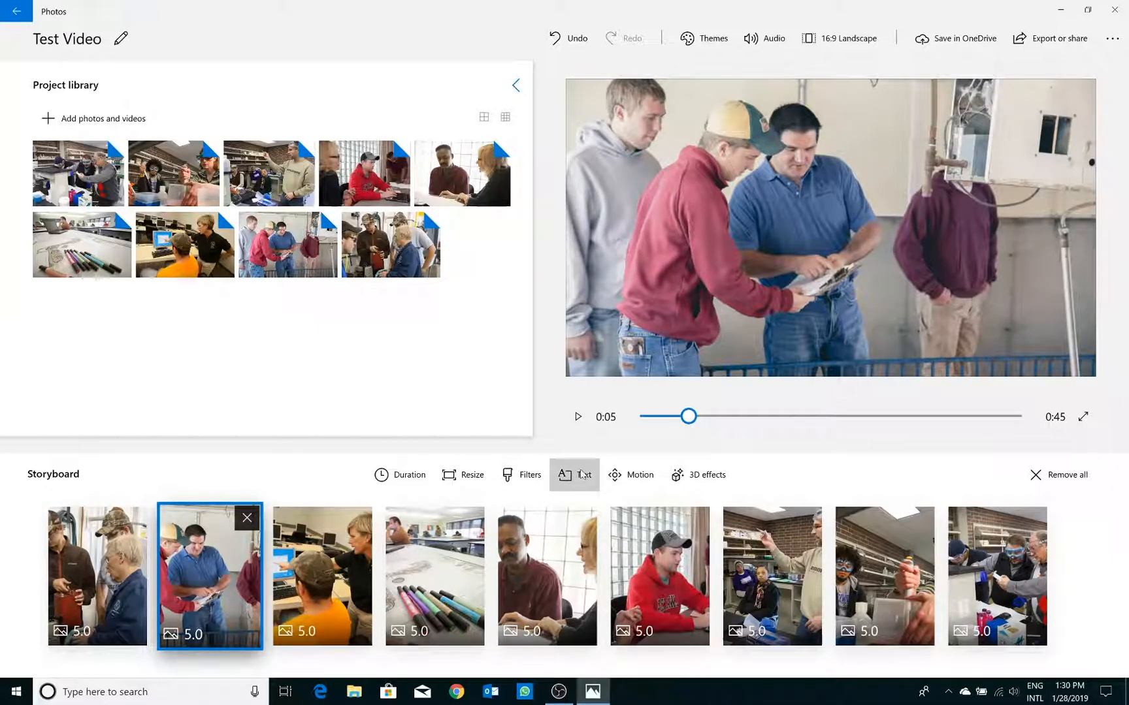
pyautogui.click(1011, 598)
pyautogui.click(1013, 86)
pyautogui.write('Students and')
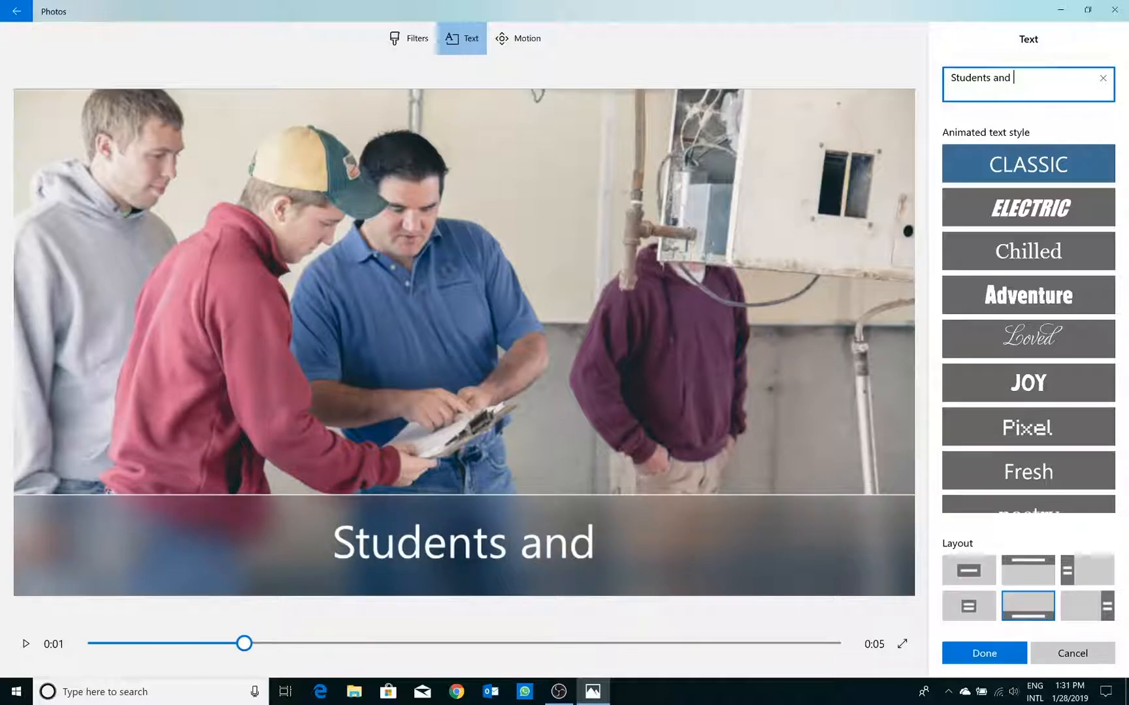
pyautogui.write(' Teachdr')
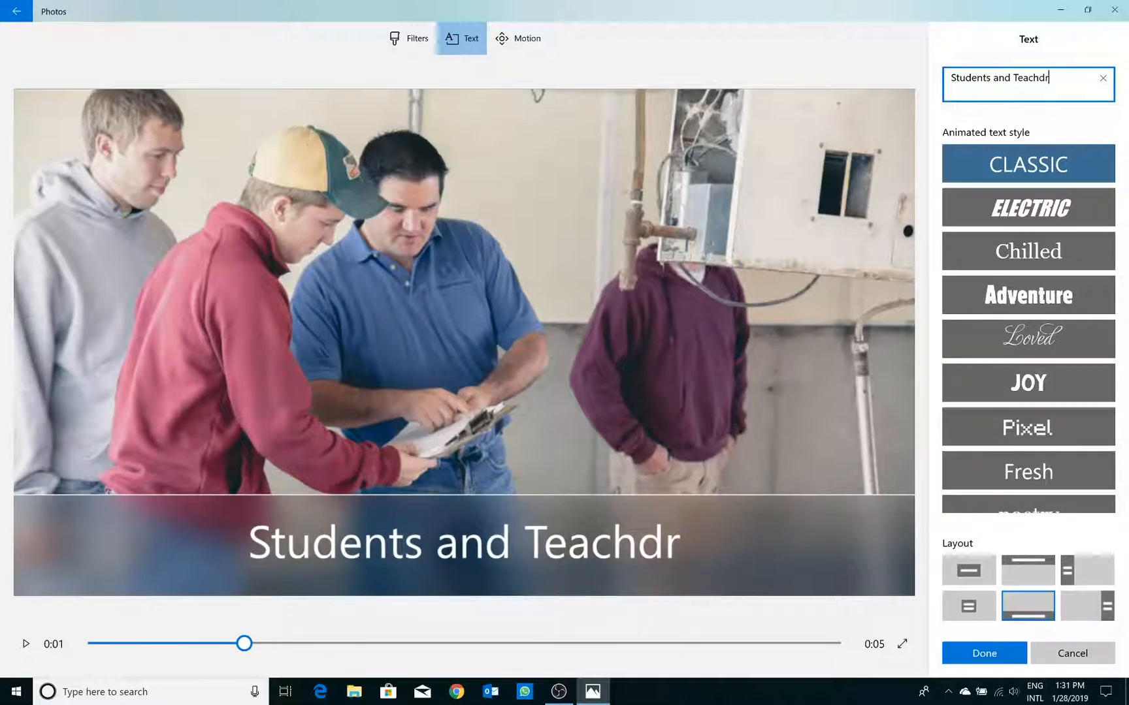
pyautogui.press('BackSpace')
pyautogui.press('BackSpace')
pyautogui.write('er')
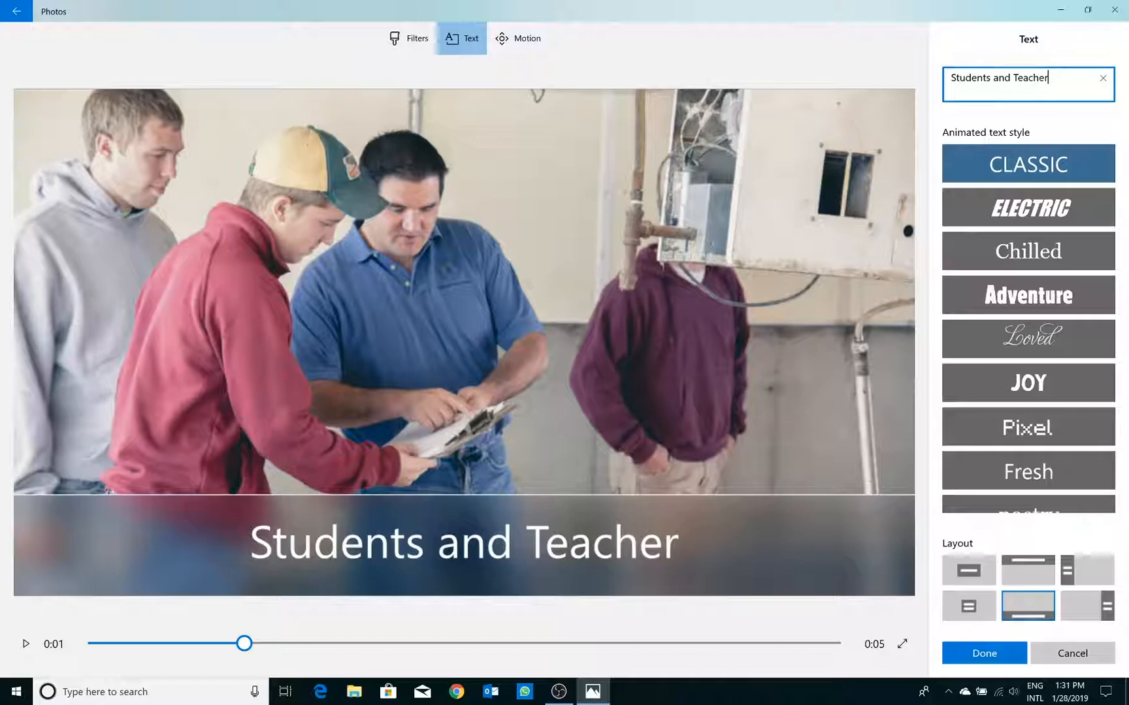
# Try the Electric and Chilled styles, choose Boom for the "Students and Teacher" text and apply it
pyautogui.click(1052, 208)
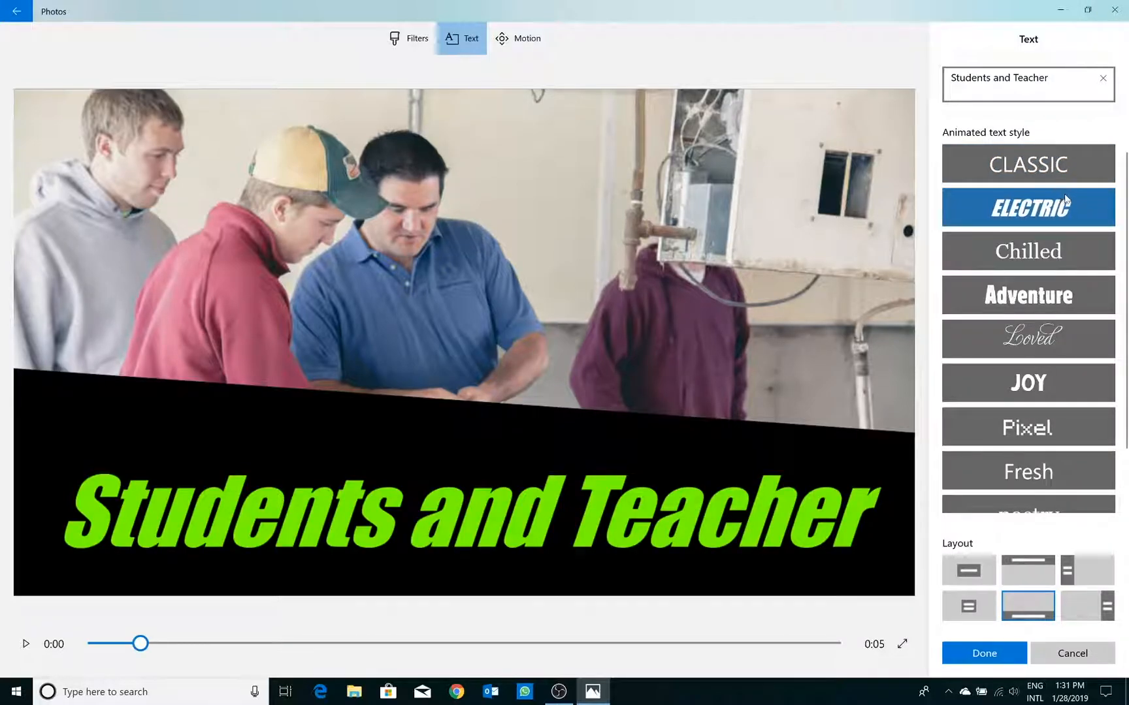
pyautogui.click(1041, 255)
pyautogui.scroll(-2, 1017, 476)
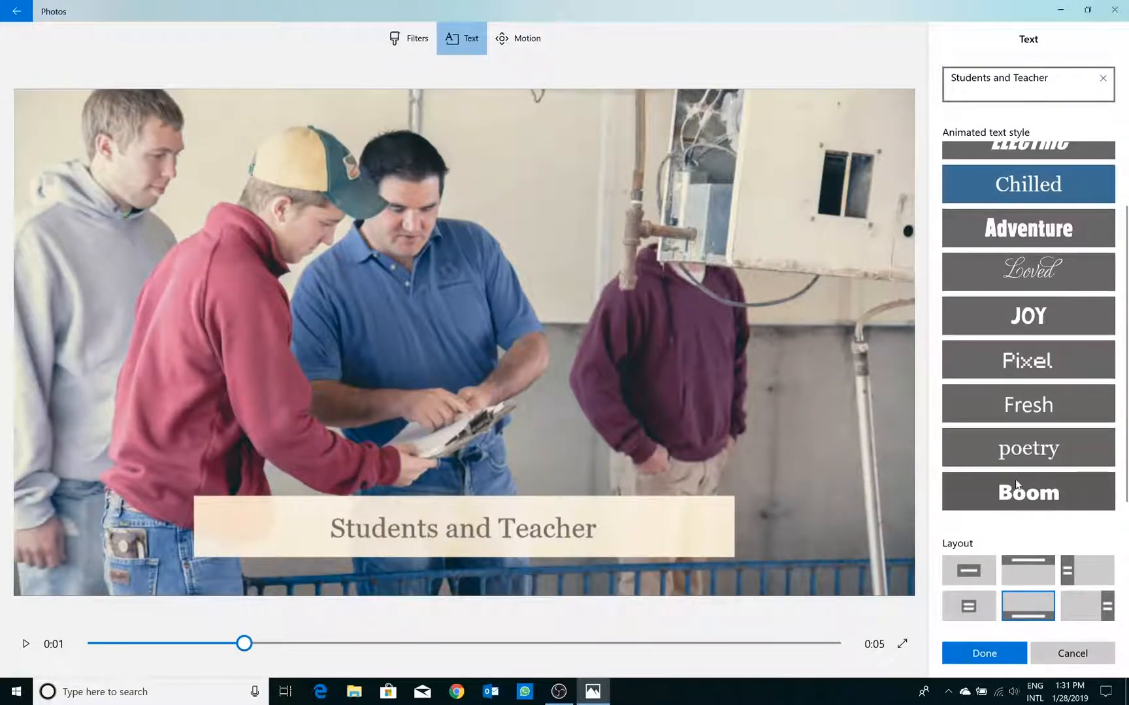
pyautogui.click(1017, 495)
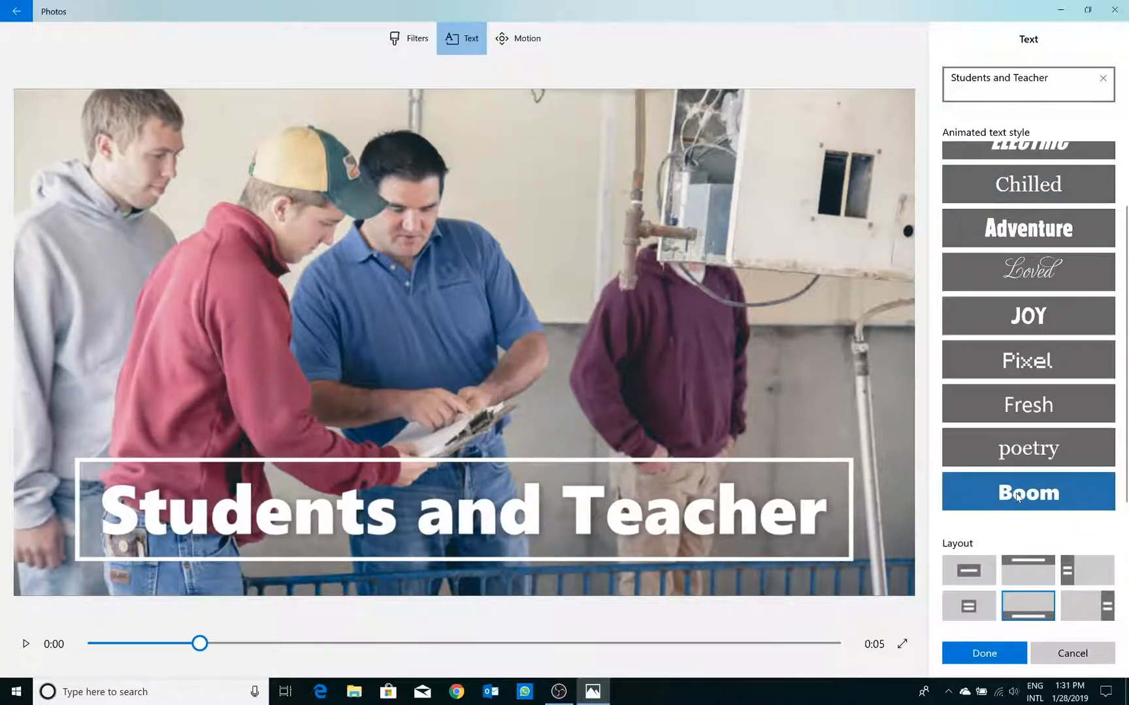
pyautogui.click(984, 648)
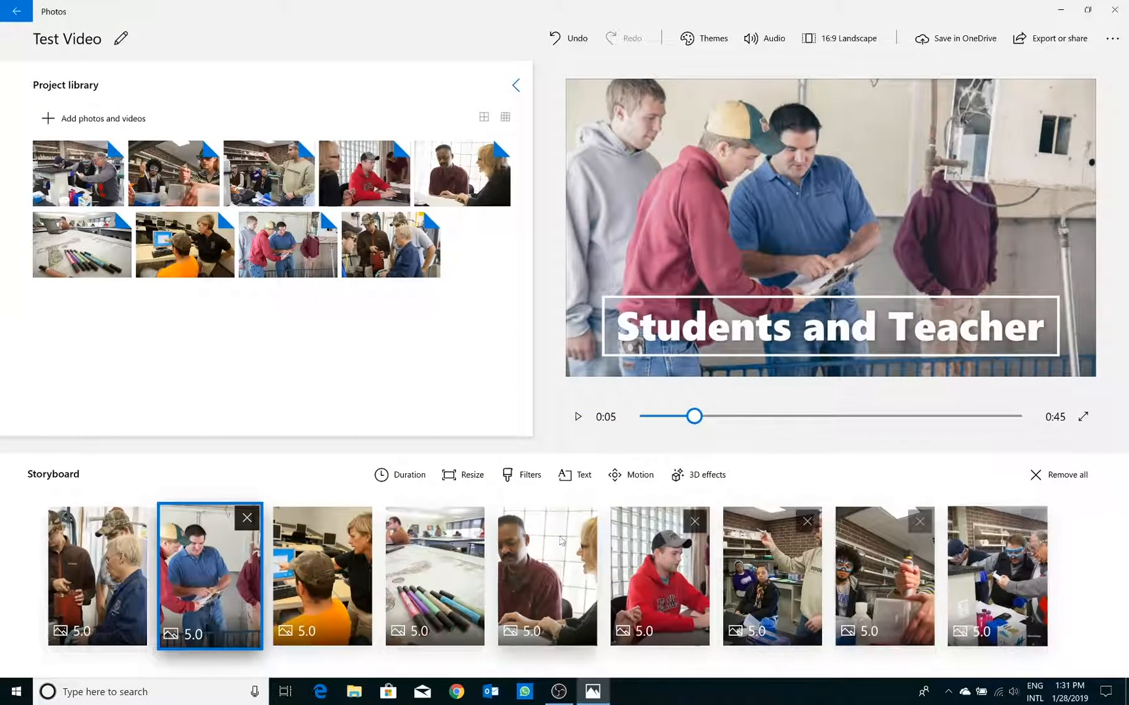
# Add the text "Computer Class" to the third storyboard photo
pyautogui.click(324, 570)
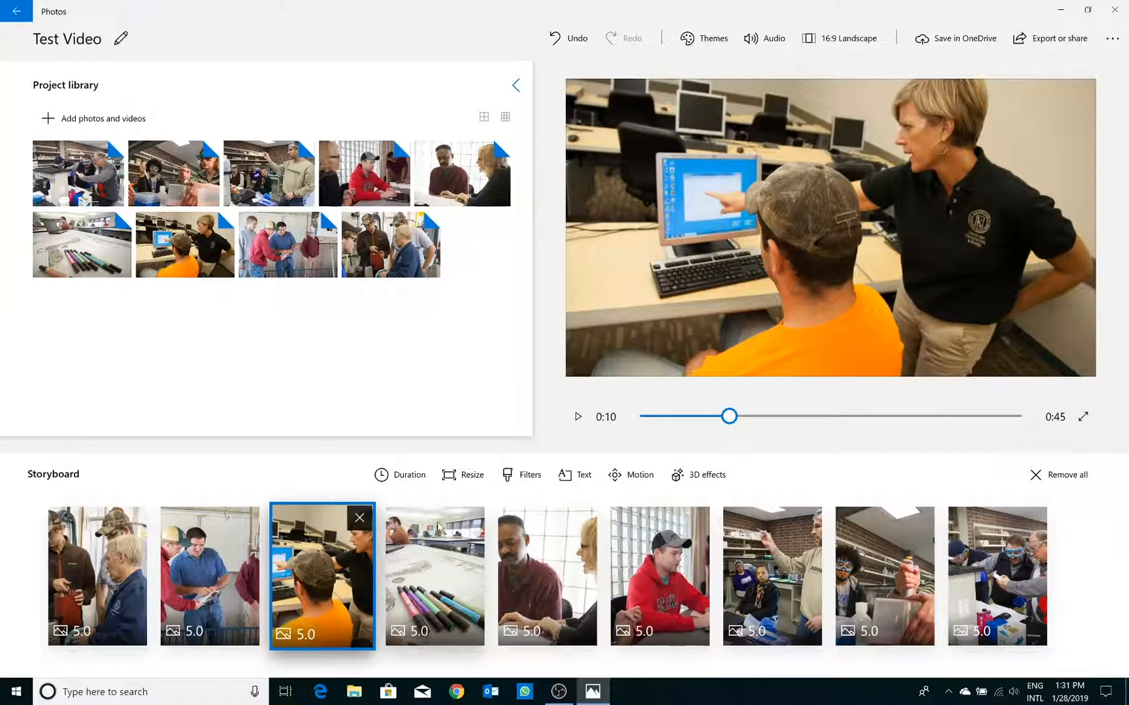
pyautogui.click(462, 475)
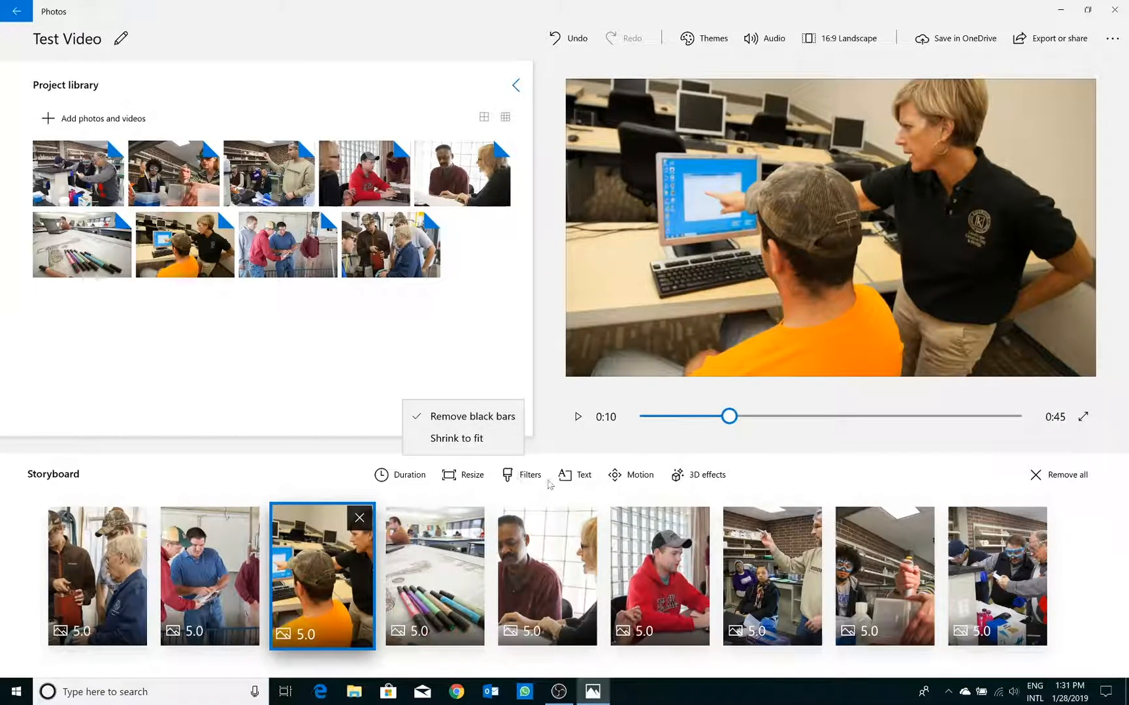
pyautogui.click(578, 474)
pyautogui.click(577, 475)
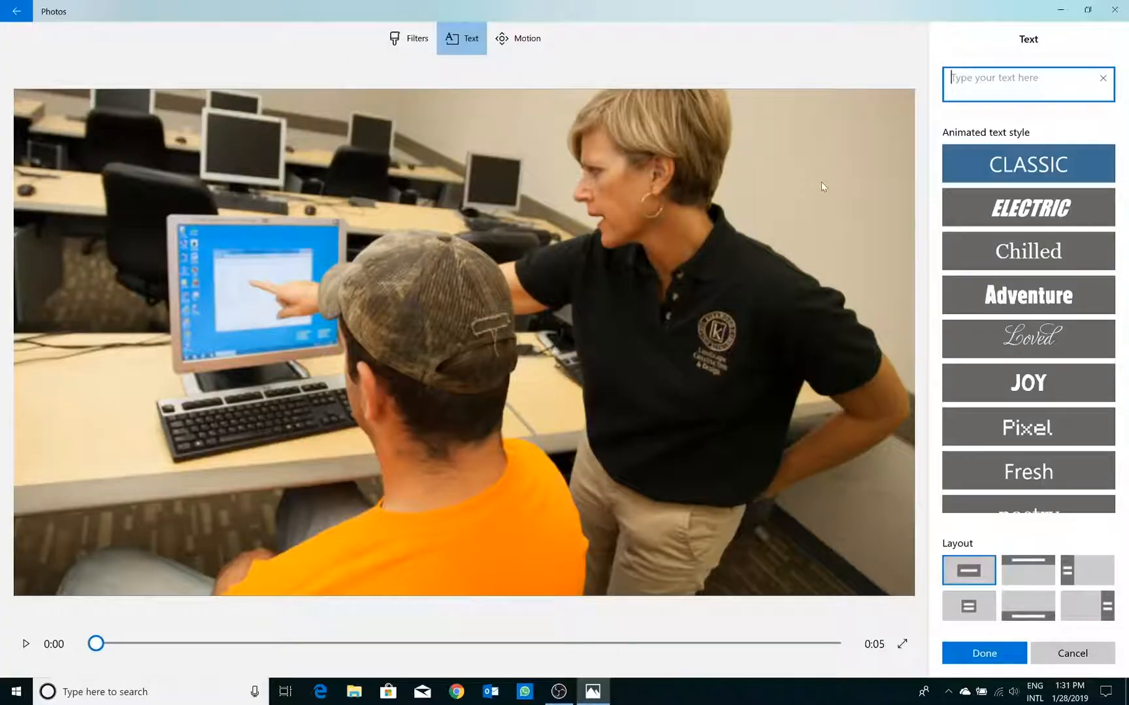
pyautogui.write('Comput')
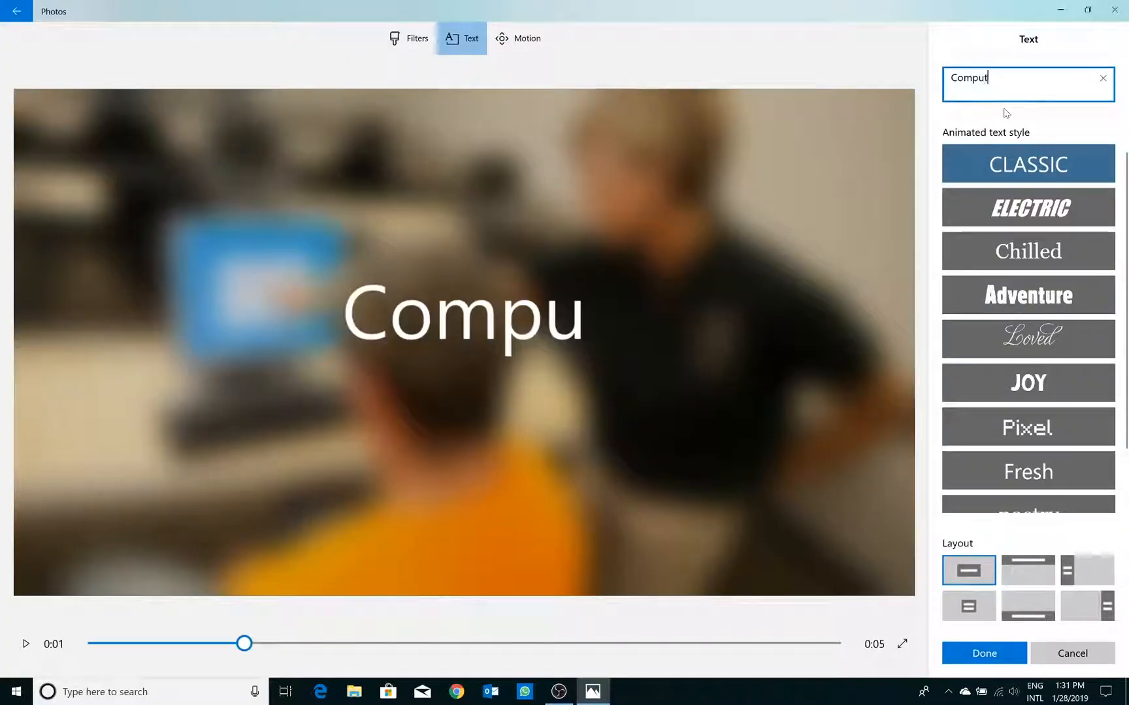
pyautogui.write('er Class')
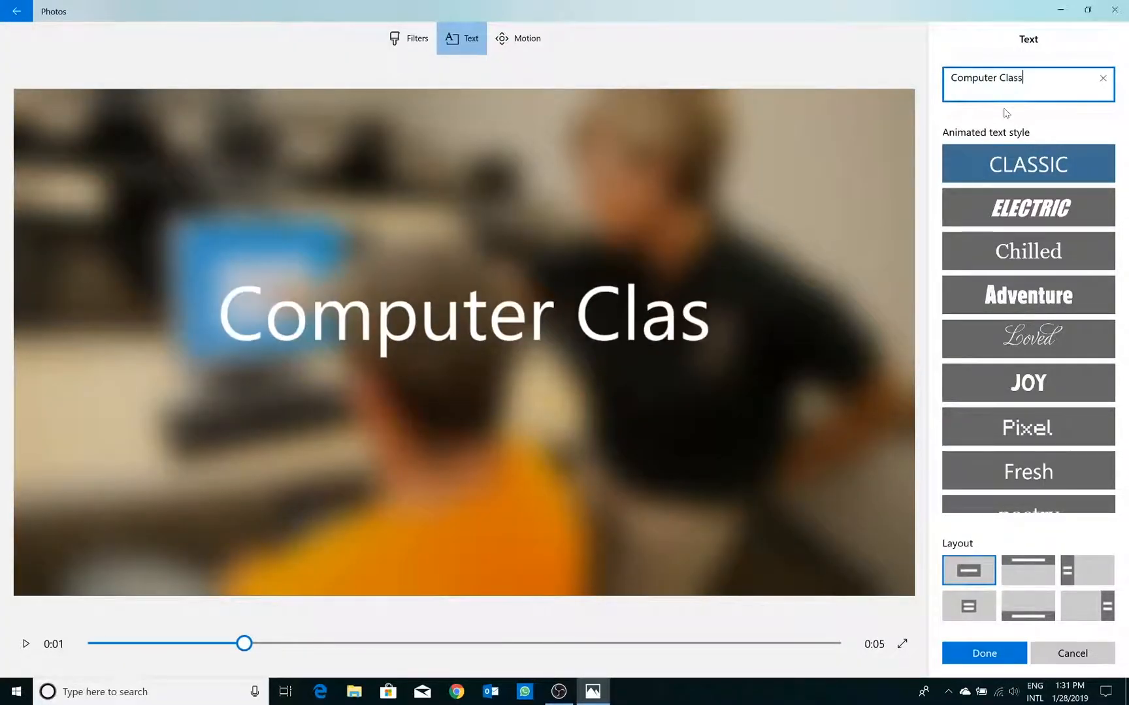
# Set the "Computer Class" text to the Adventure style with the Title 2 layout and apply it
pyautogui.click(1048, 307)
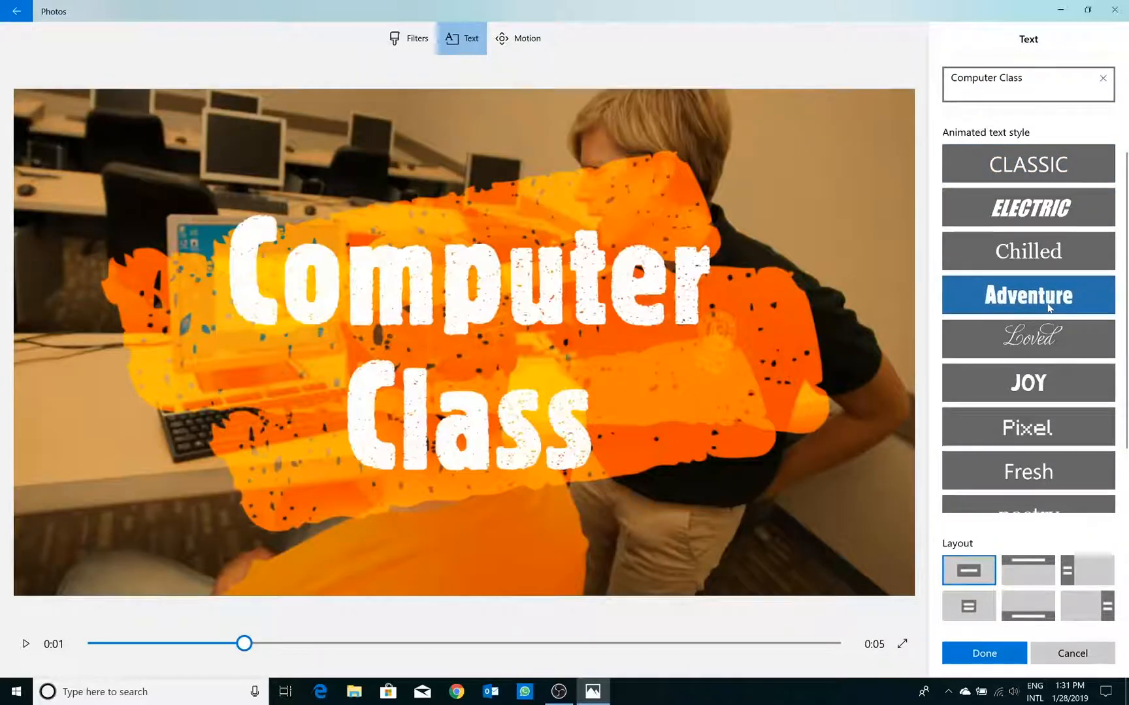
pyautogui.click(976, 612)
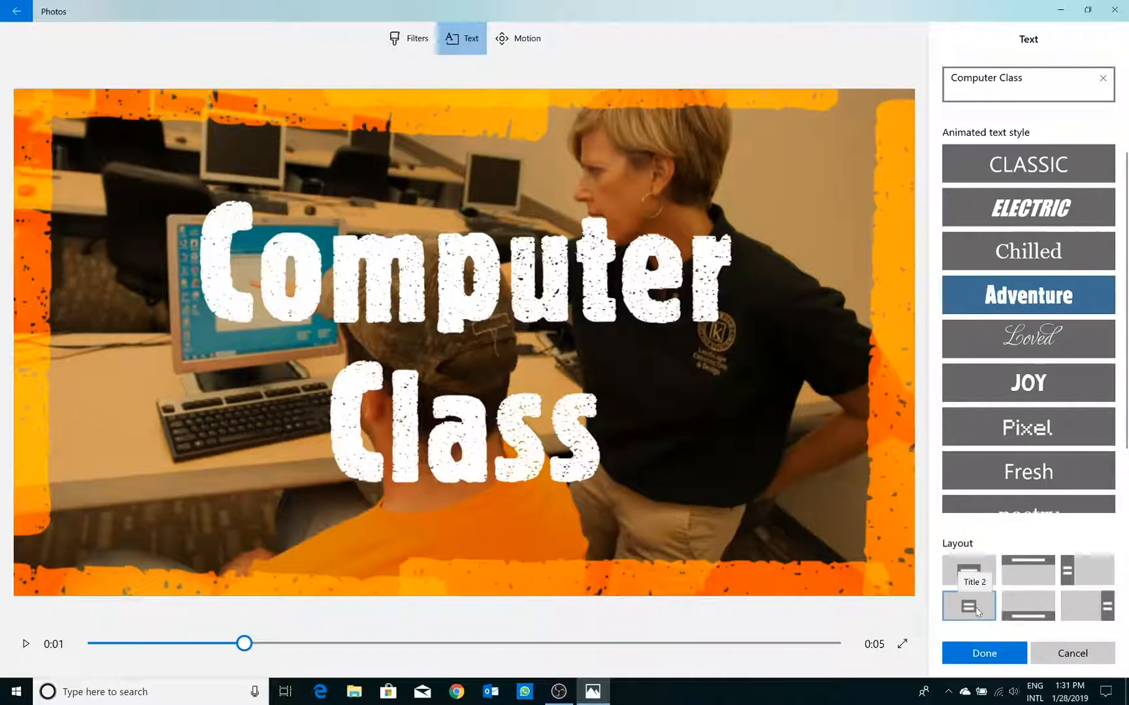
pyautogui.click(986, 651)
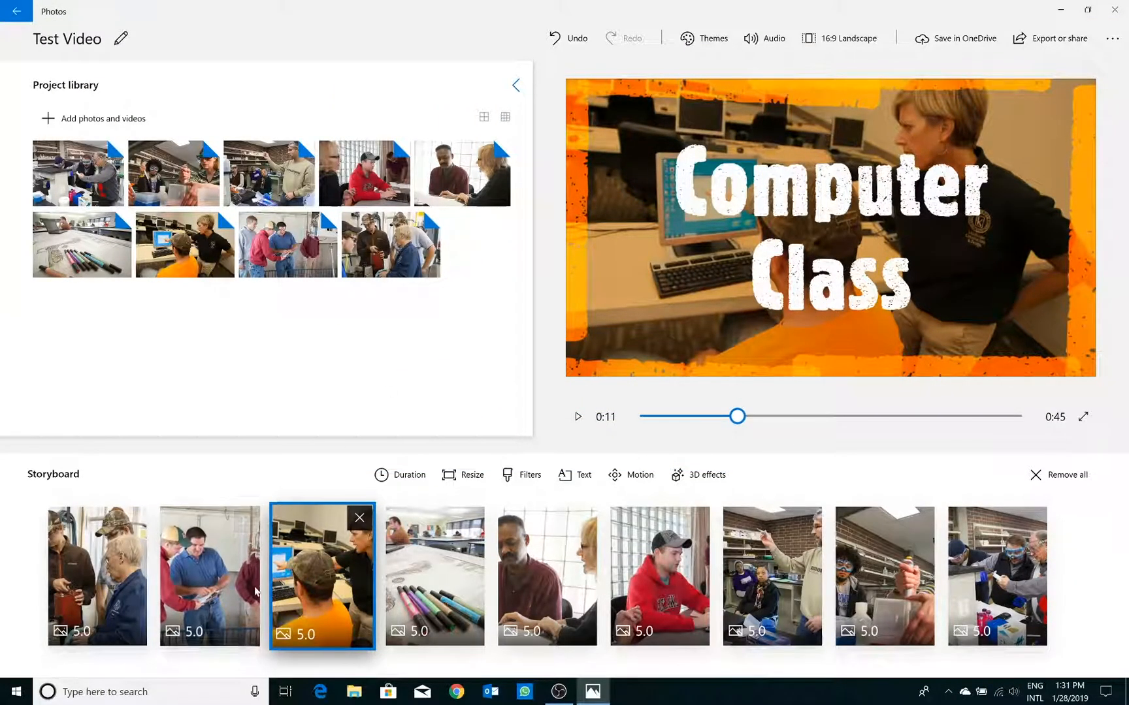
# Go back through the captioned storyboard photos and select the first one
pyautogui.click(193, 595)
pyautogui.click(98, 593)
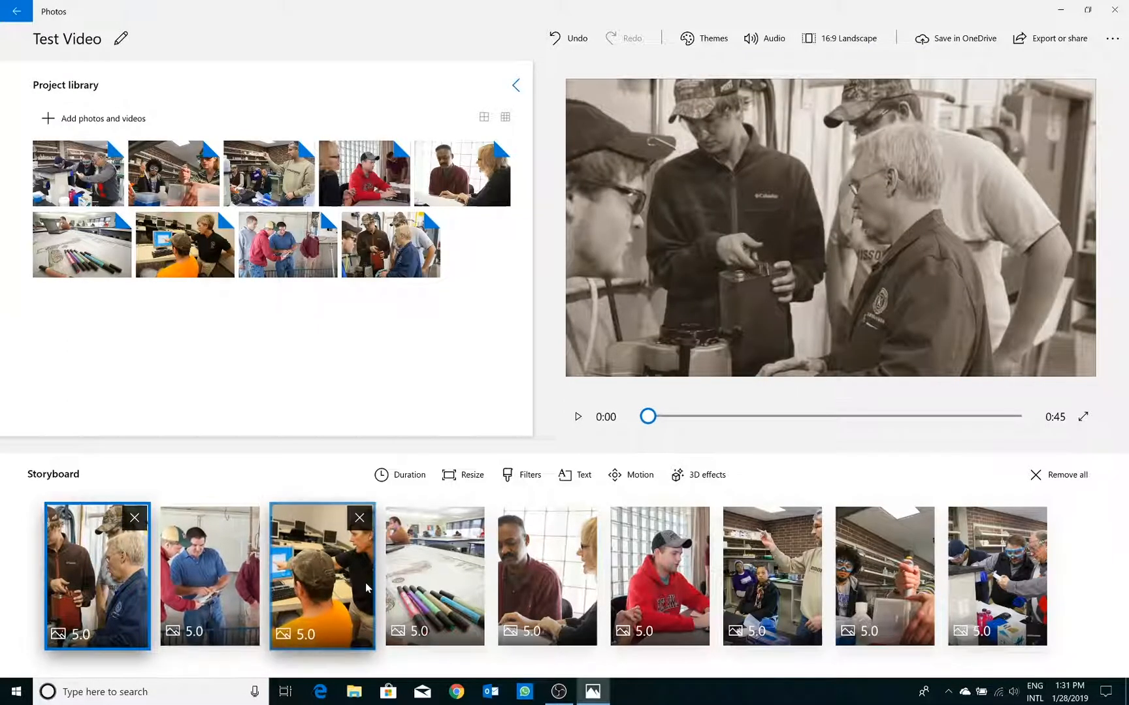
pyautogui.click(312, 593)
pyautogui.click(98, 588)
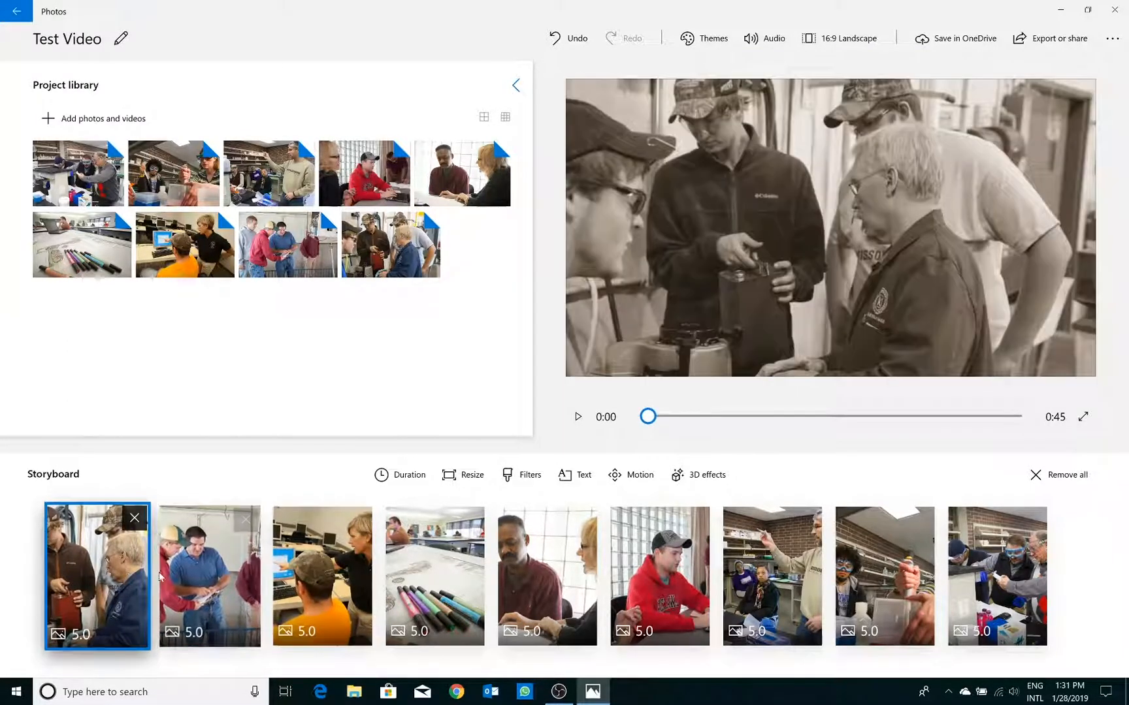
# Review the text style and layout of the first storyboard photo's "Picture One" caption and close the text settings
pyautogui.click(576, 477)
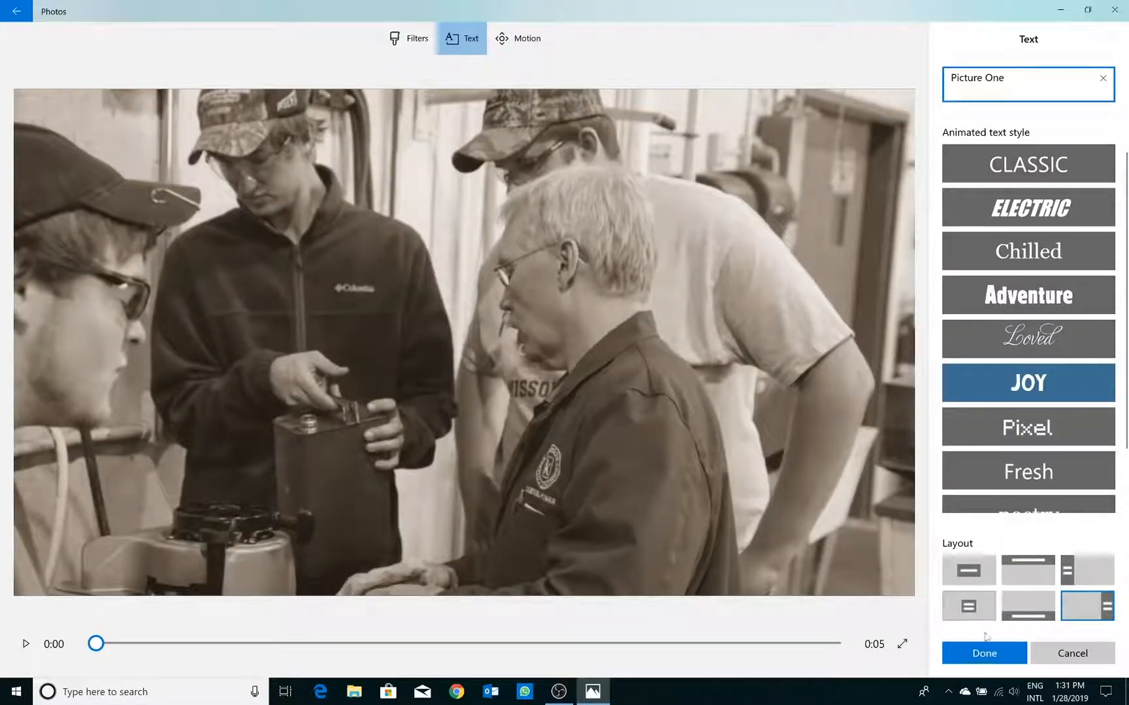
pyautogui.click(984, 653)
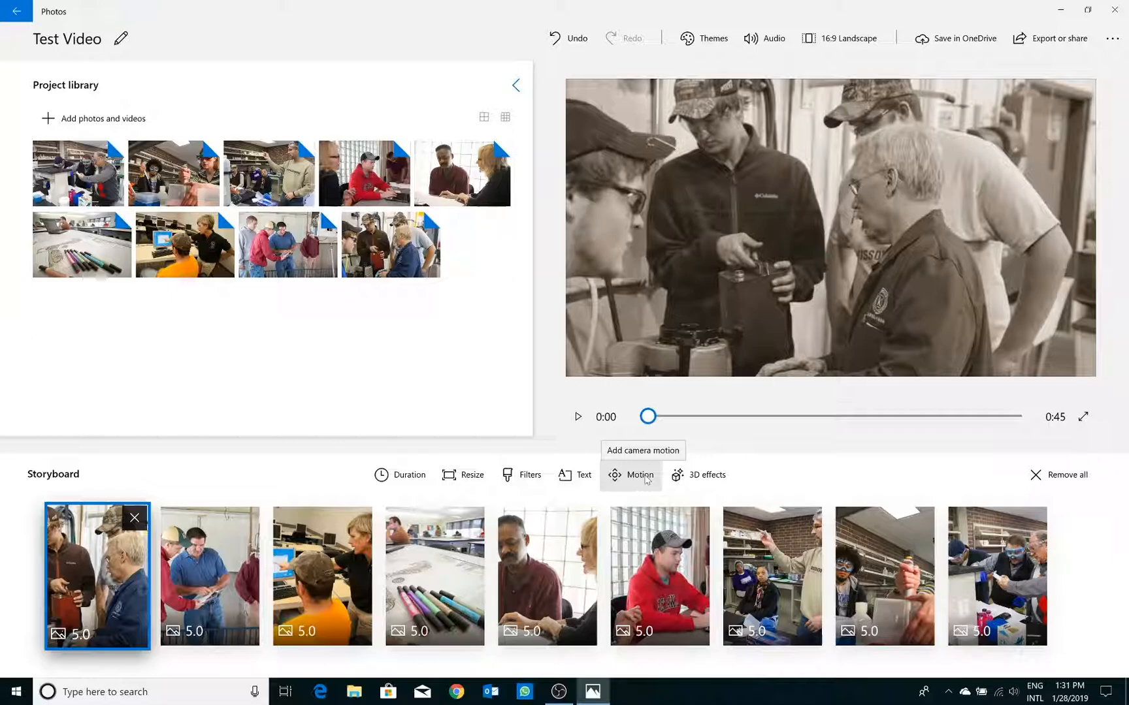
# Preview the Pan right and Tilt up camera motions on the sixth storyboard photo and apply Tilt up
pyautogui.press('Right')
pyautogui.press('Right')
pyautogui.press('Right')
pyautogui.press('Right')
pyautogui.press('Right')
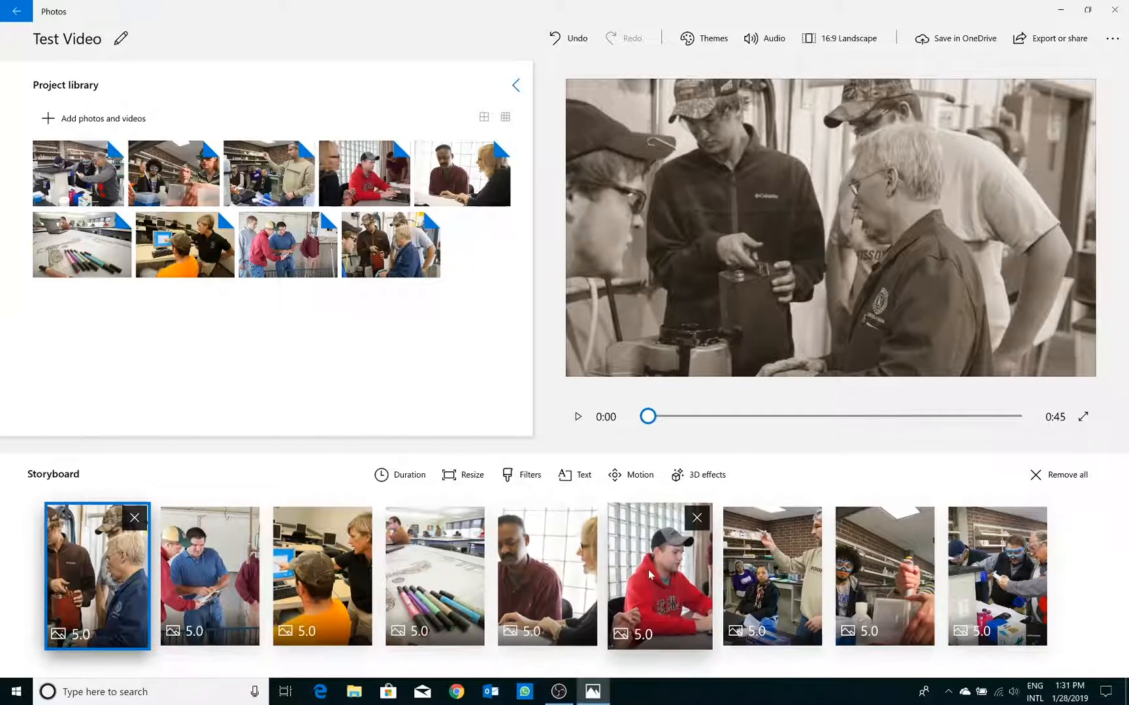
pyautogui.click(631, 475)
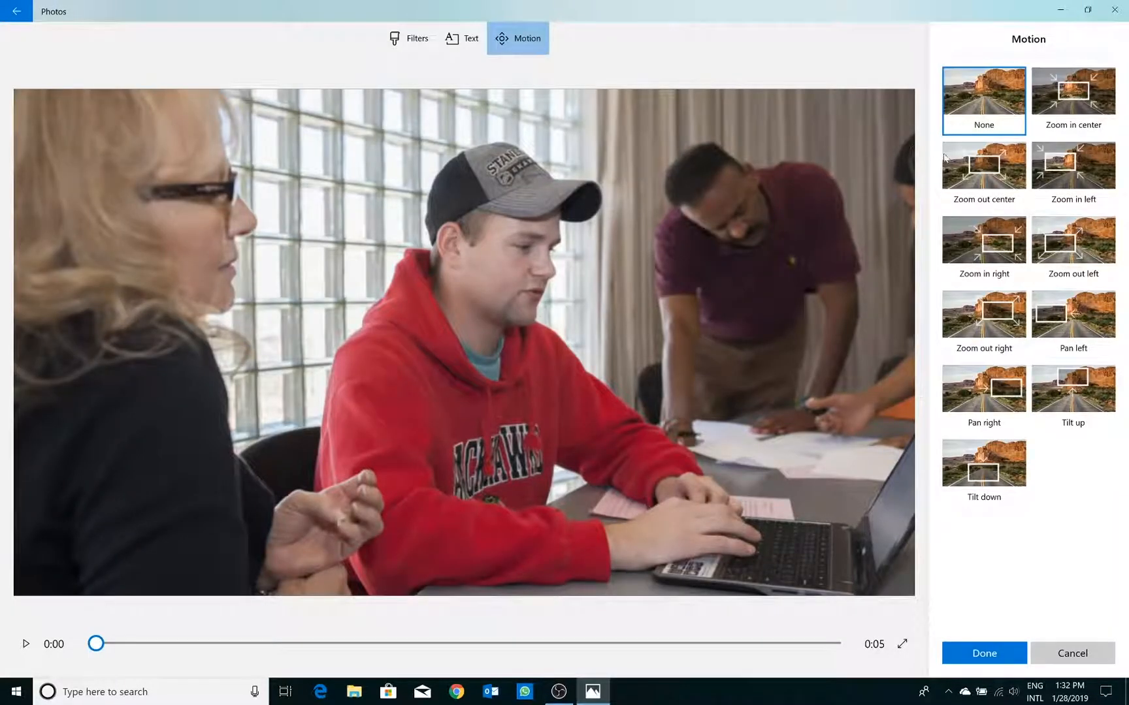
pyautogui.click(1010, 390)
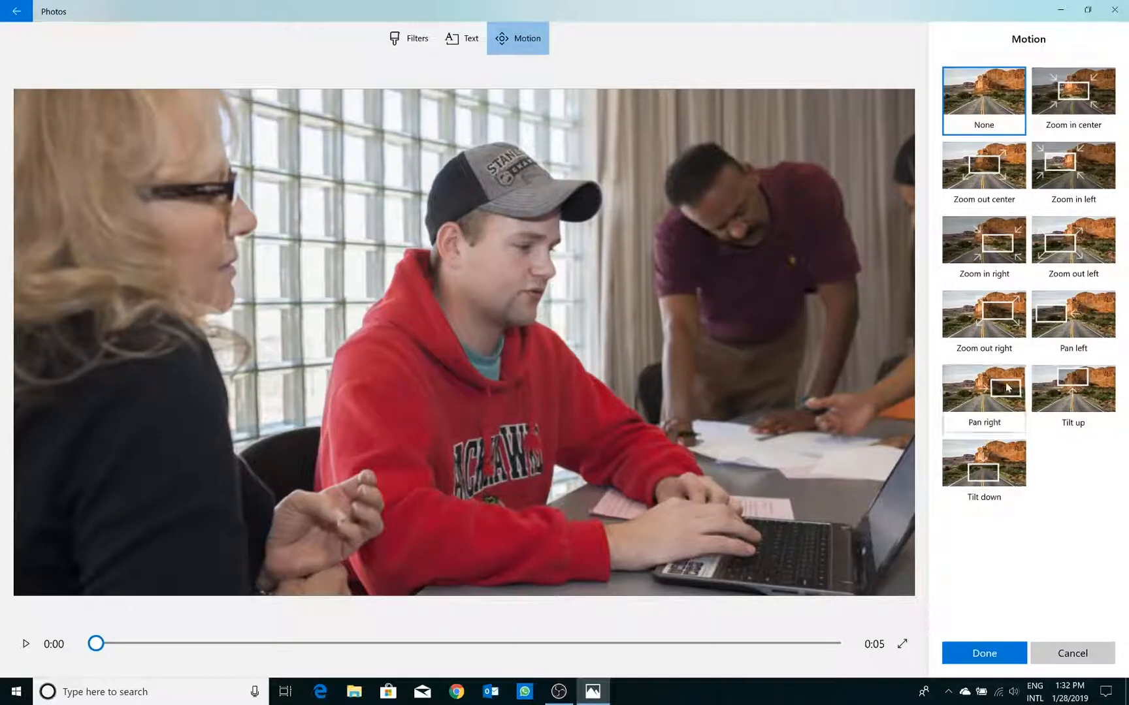
pyautogui.click(27, 646)
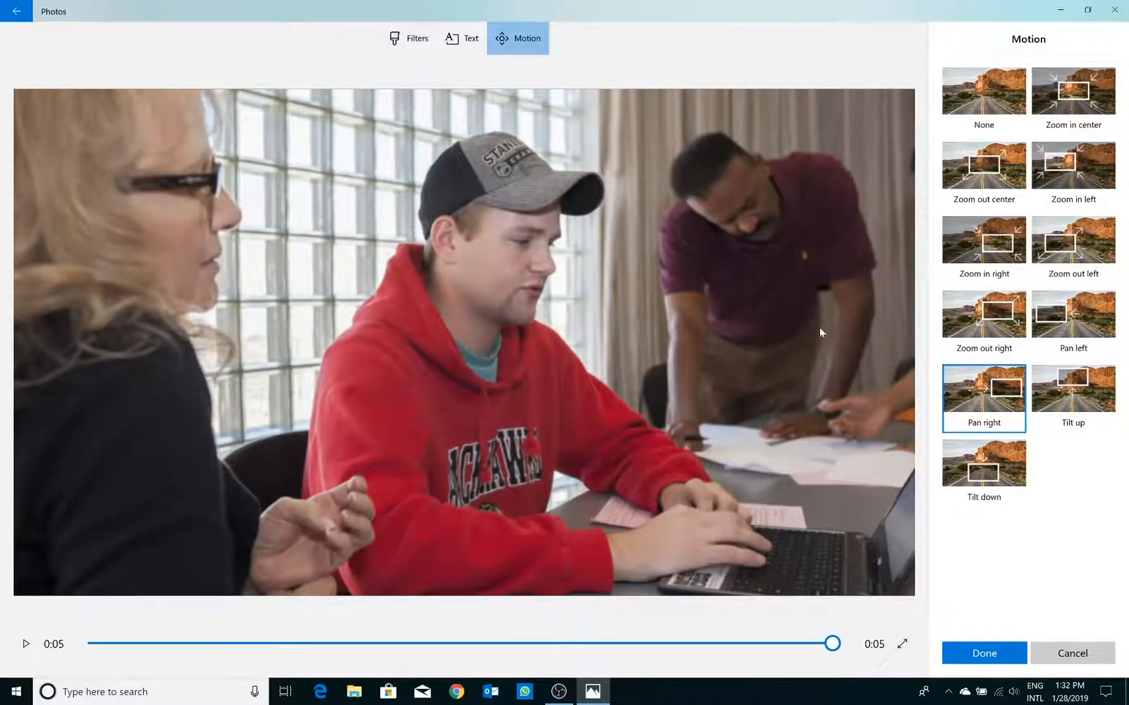
pyautogui.click(1094, 400)
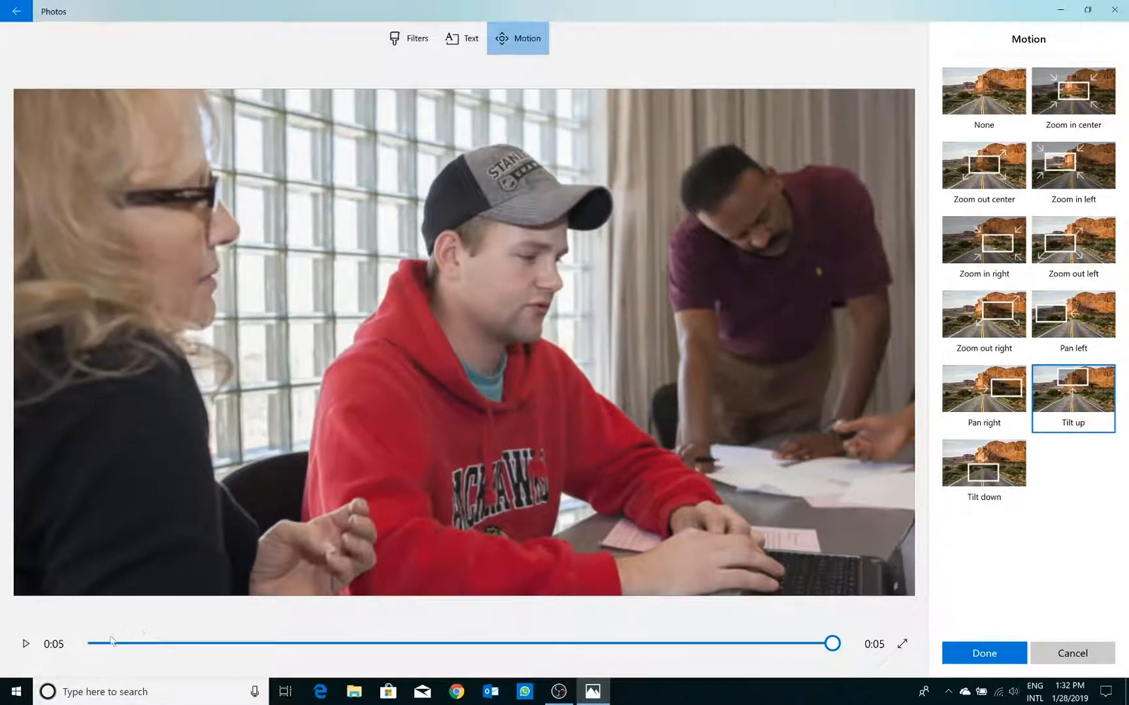
pyautogui.click(22, 652)
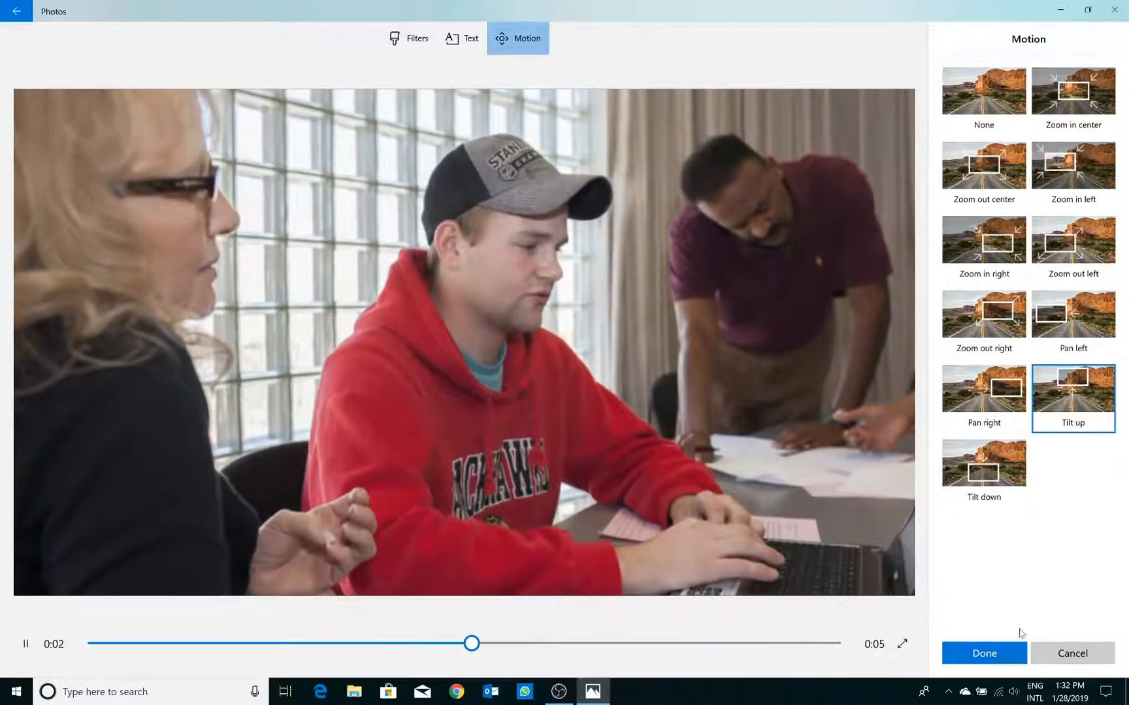
pyautogui.click(996, 652)
# Give the seventh storyboard photo the Zoom out right camera motion, preview it and apply it
pyautogui.click(771, 555)
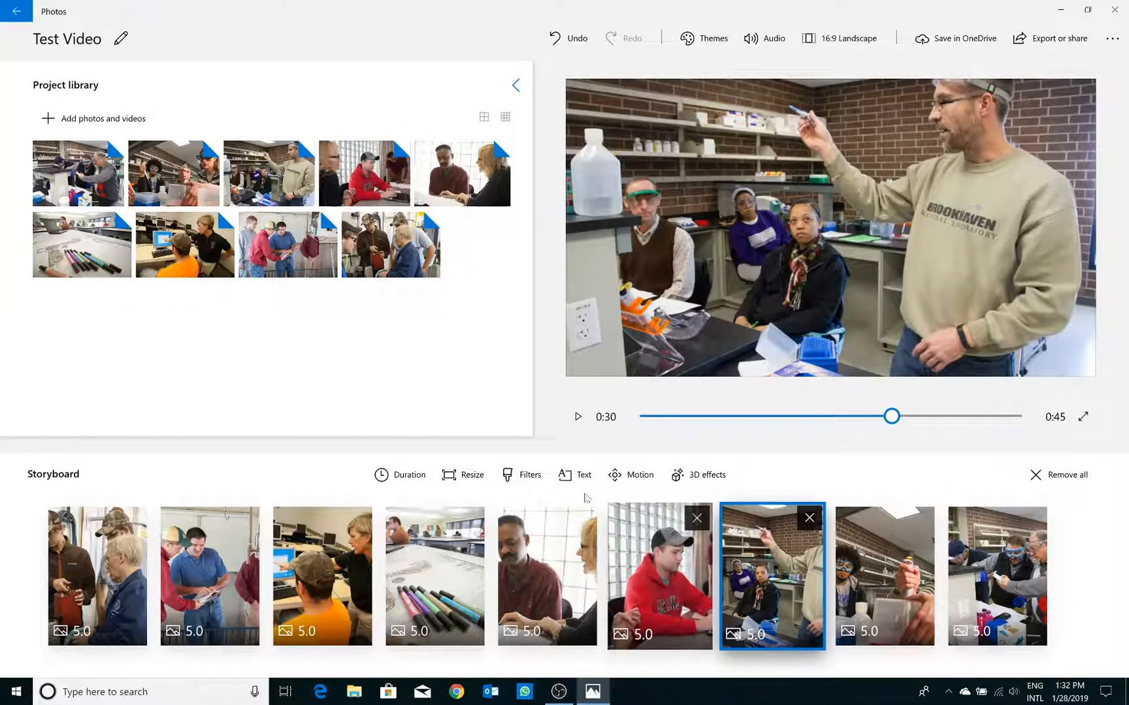
pyautogui.click(643, 487)
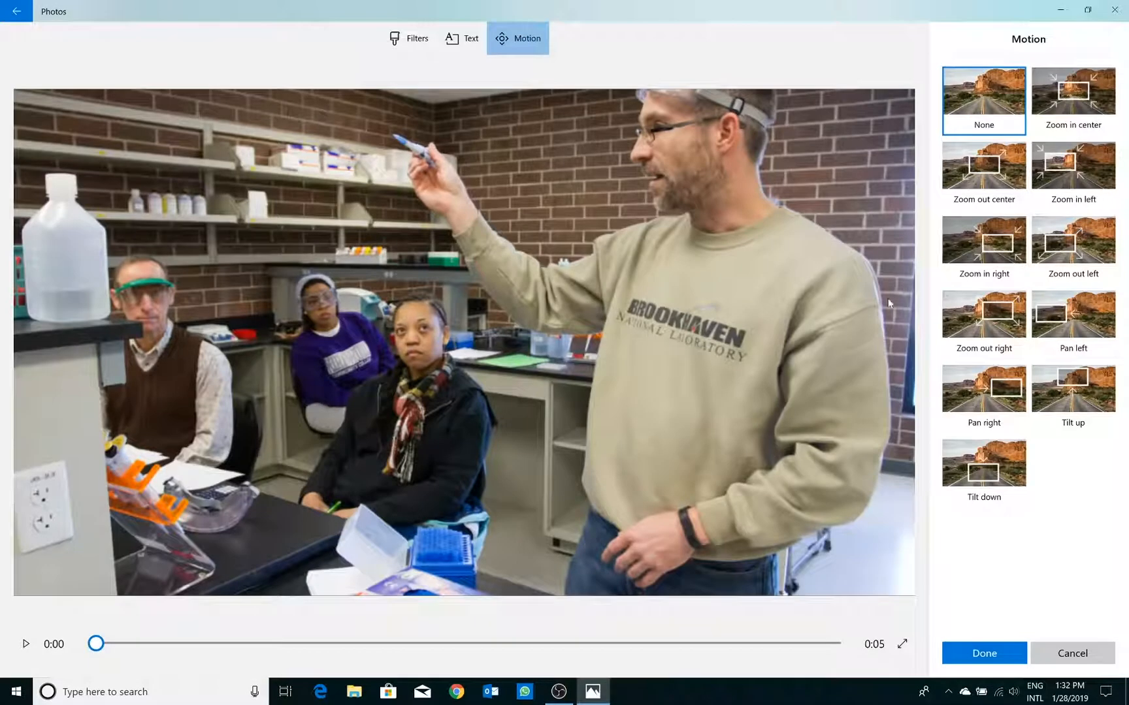
pyautogui.click(980, 322)
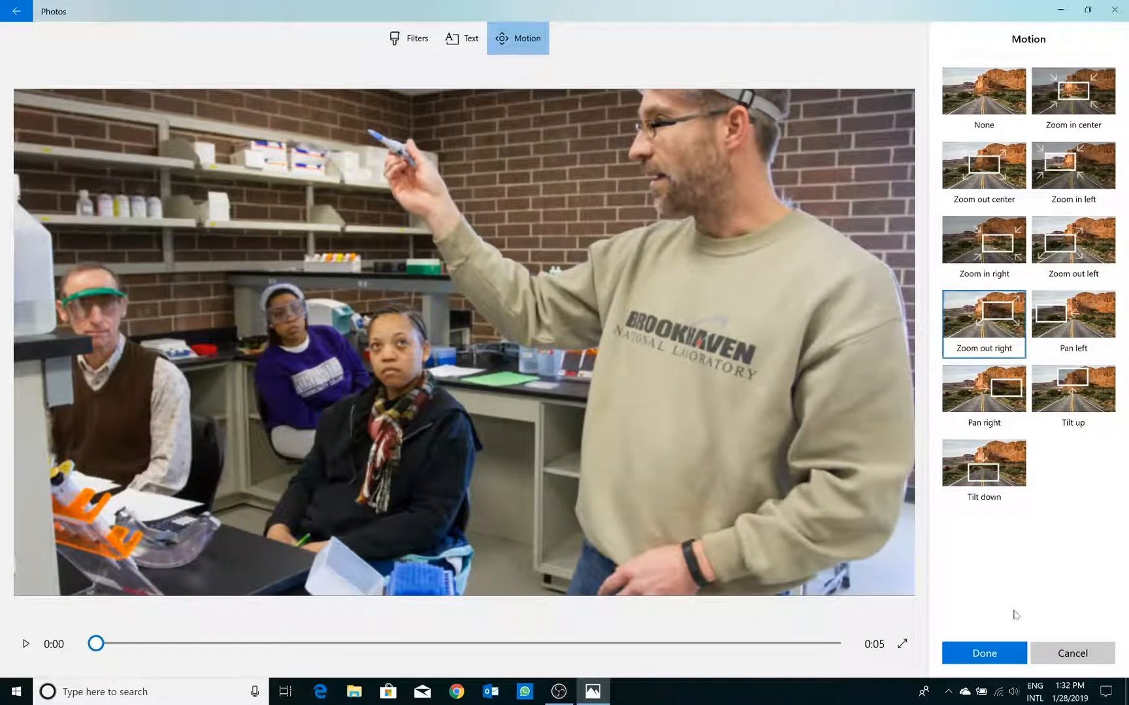
pyautogui.click(36, 646)
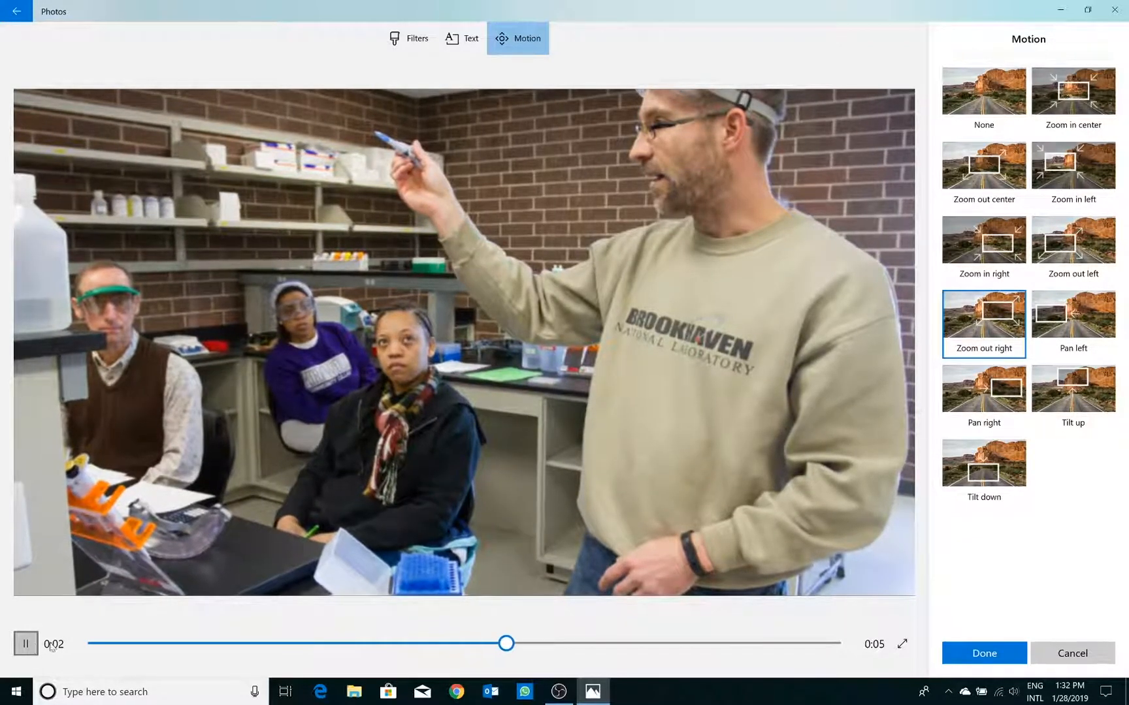
pyautogui.click(983, 651)
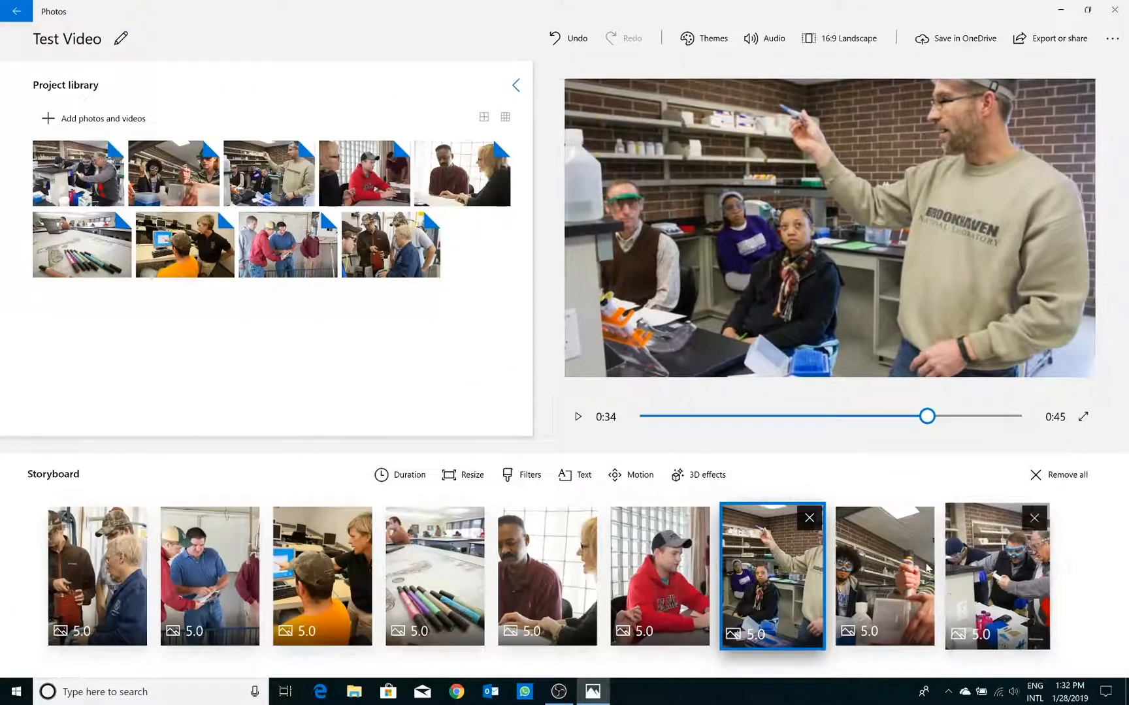
# Set the eighth storyboard photo's camera motion to Tilt down, preview it and apply it
pyautogui.click(631, 475)
pyautogui.click(1048, 395)
pyautogui.click(1011, 461)
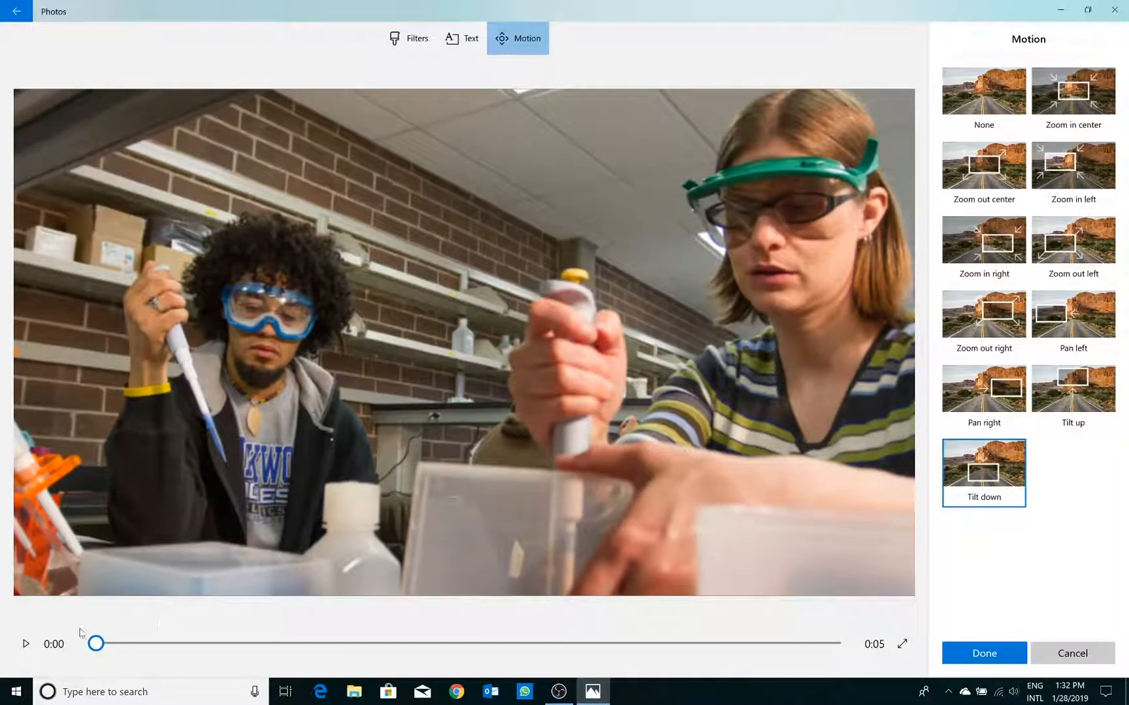
pyautogui.click(26, 644)
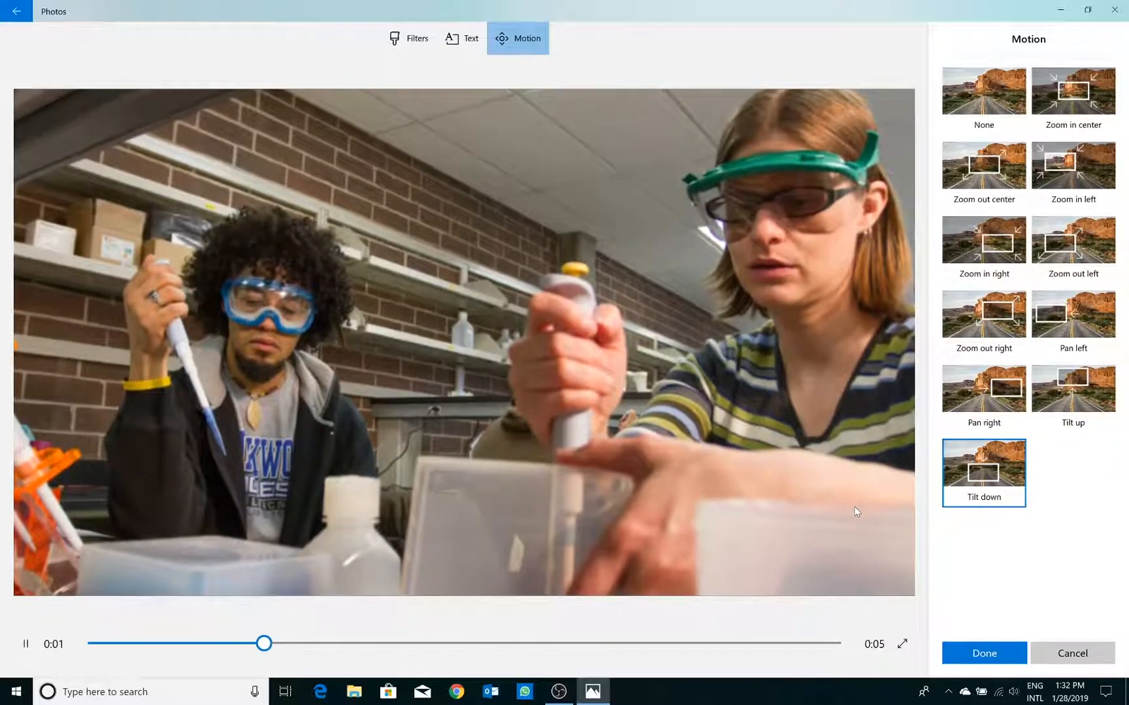
pyautogui.click(985, 653)
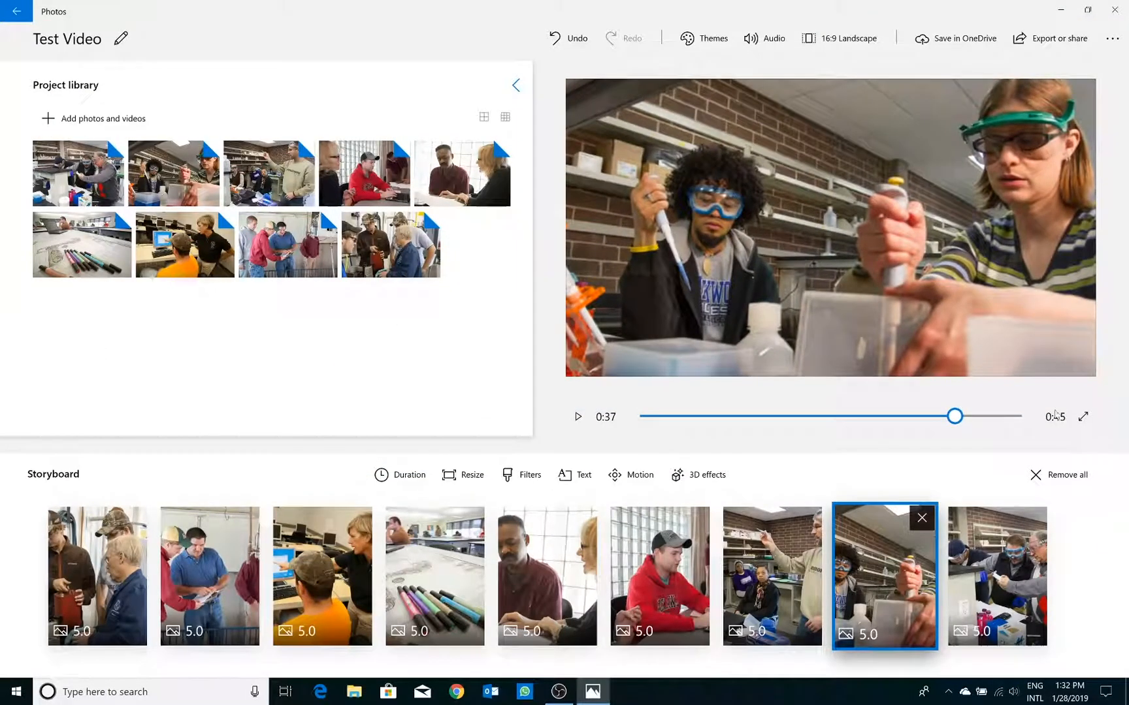
# Apply the Zoom in center camera motion to the last storyboard photo after previewing it
pyautogui.click(1014, 530)
pyautogui.click(631, 475)
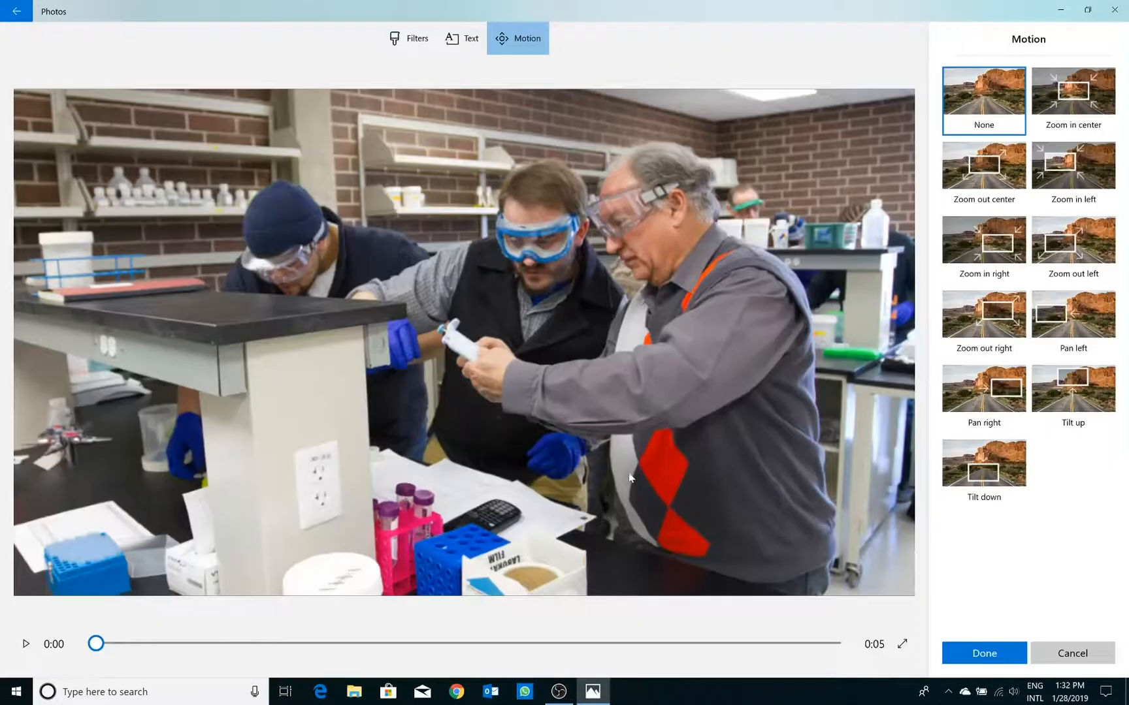
pyautogui.click(1057, 85)
pyautogui.click(32, 637)
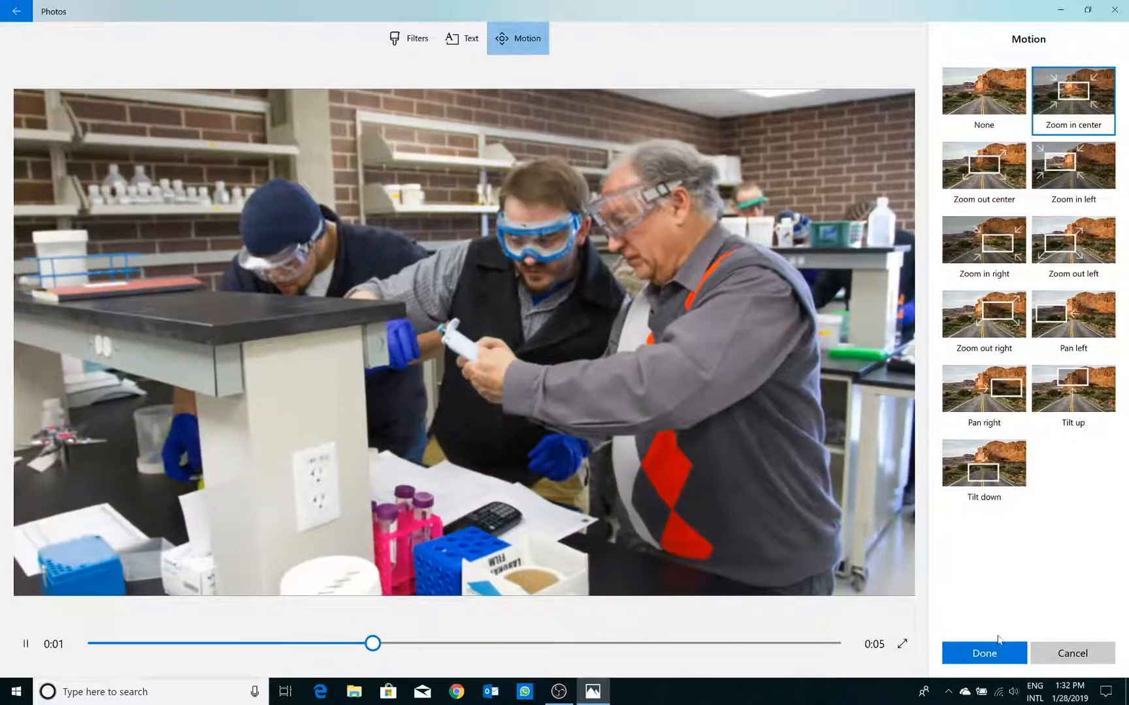
pyautogui.click(993, 649)
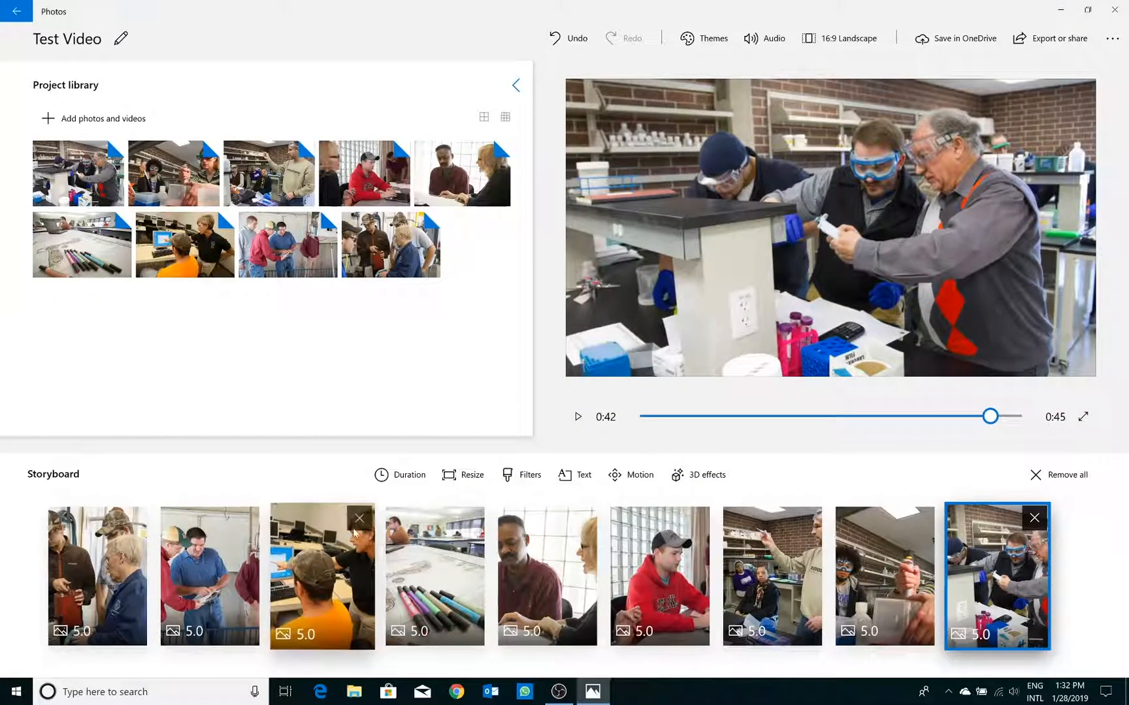
# Add the Balloons 3D effect to the fourth storyboard photo, the one with the markers
pyautogui.click(422, 552)
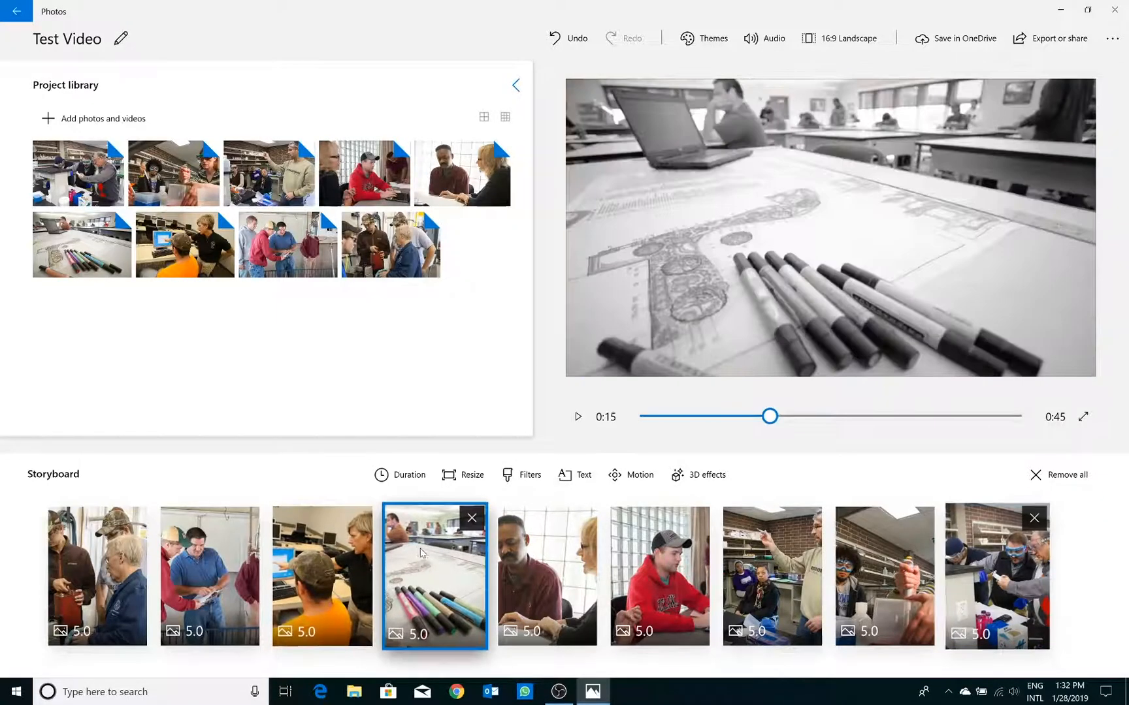
pyautogui.click(695, 474)
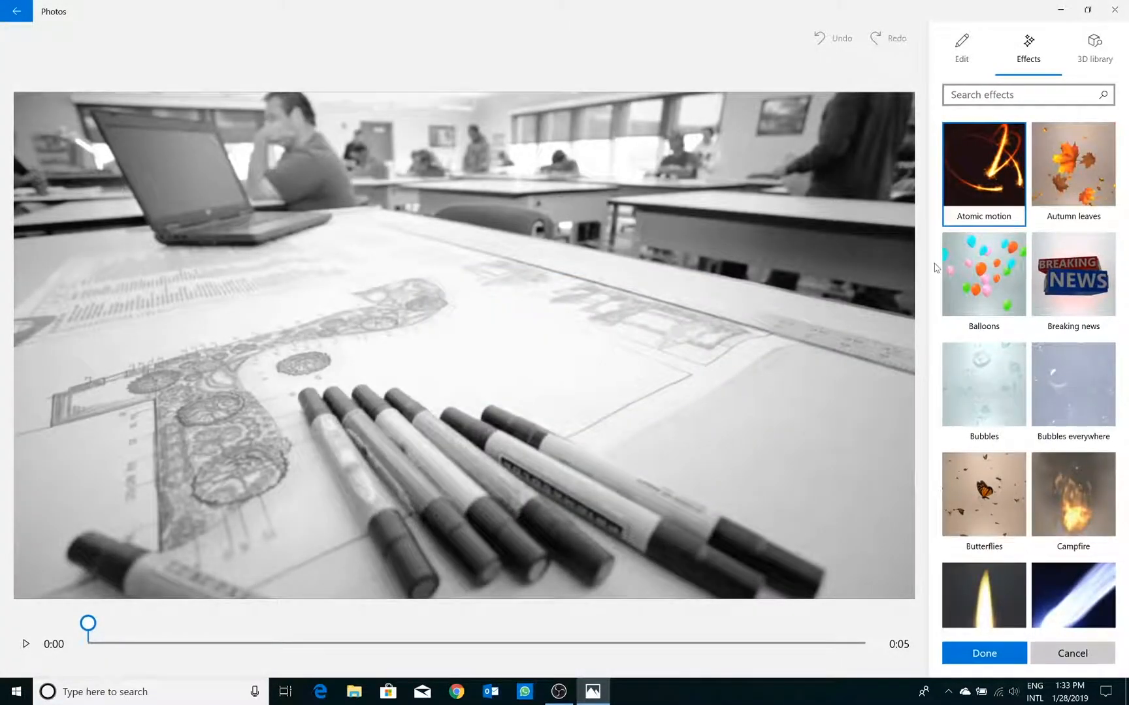
pyautogui.click(980, 277)
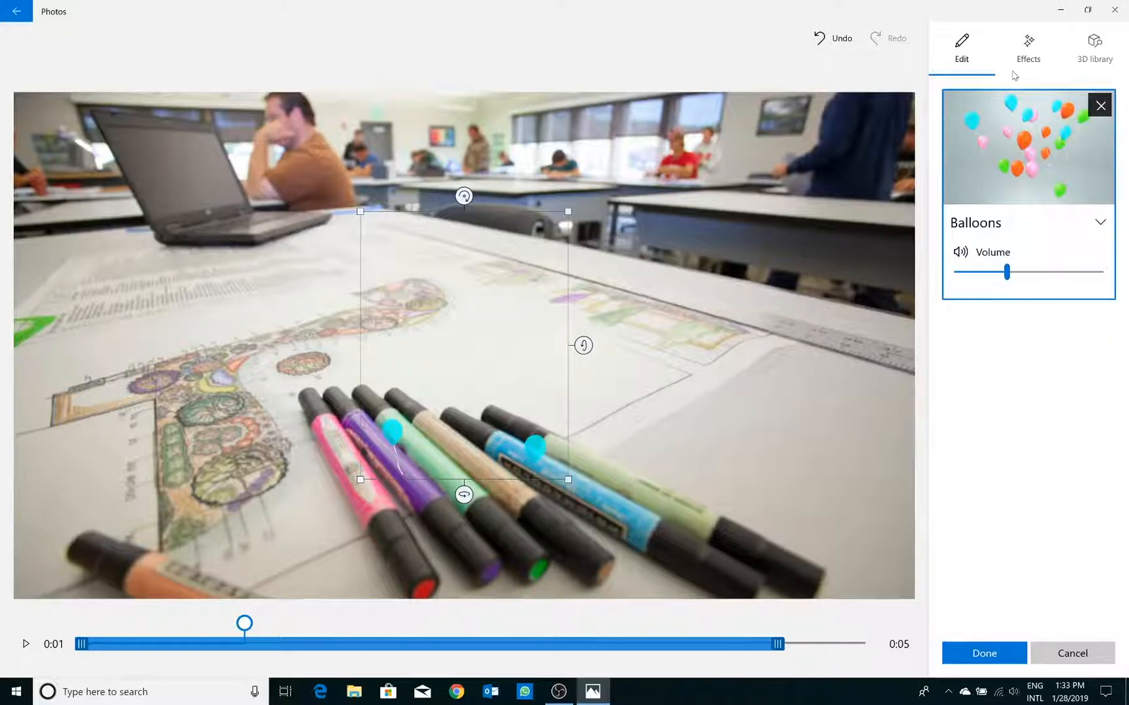
# Add the Glow 3D effect to the markers photo and position it over the laptop
pyautogui.click(1027, 43)
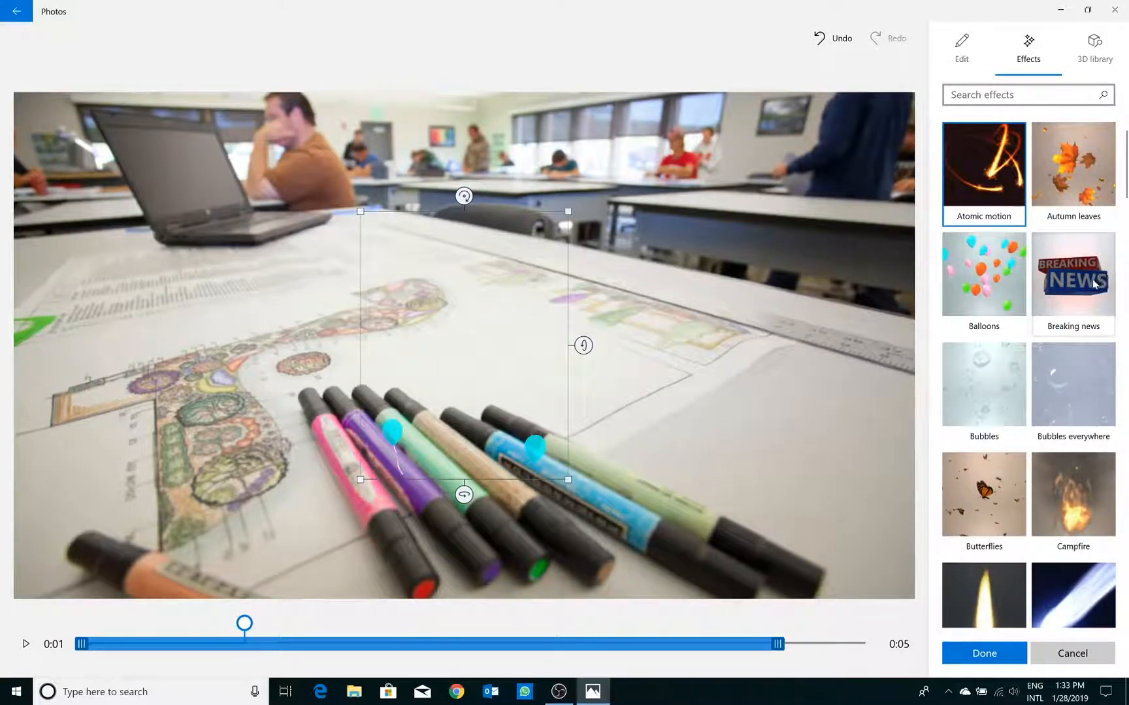
pyautogui.scroll(-5, 1093, 283)
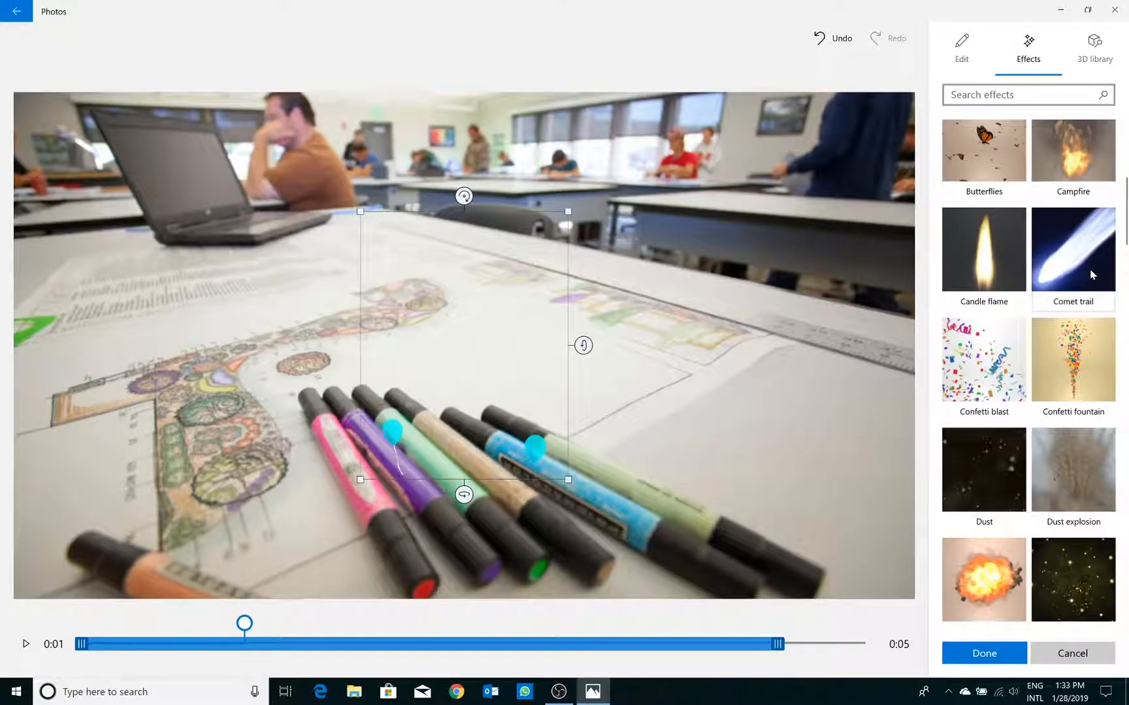
pyautogui.scroll(-5, 985, 379)
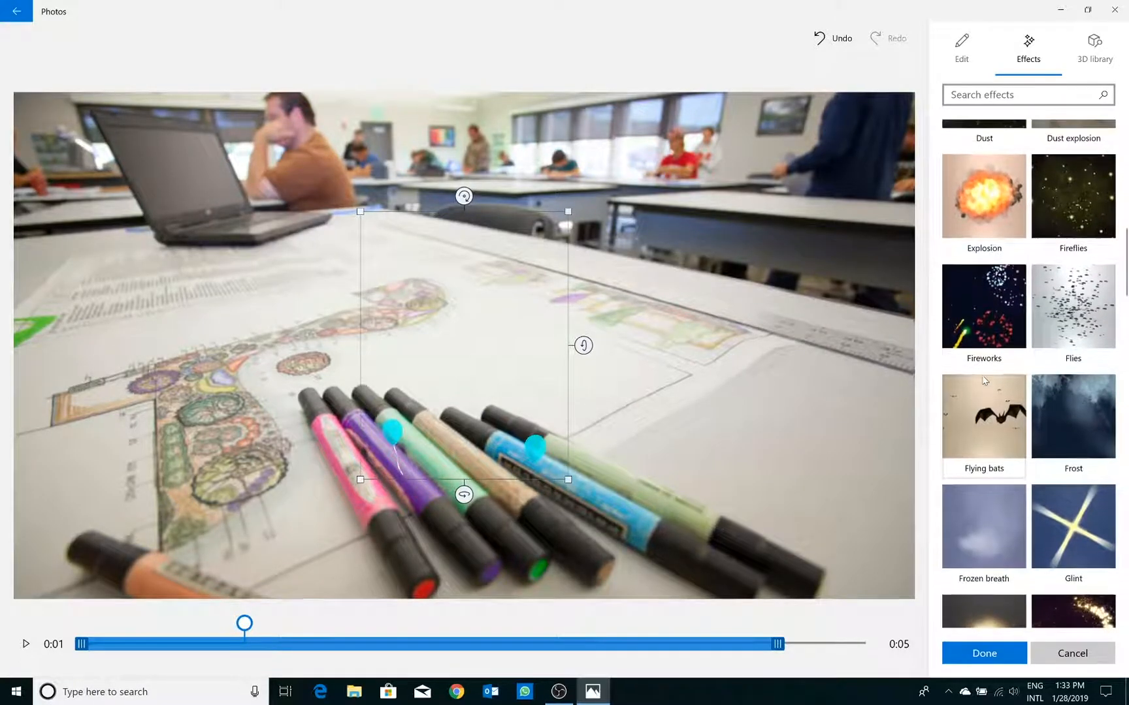
pyautogui.scroll(-2, 987, 376)
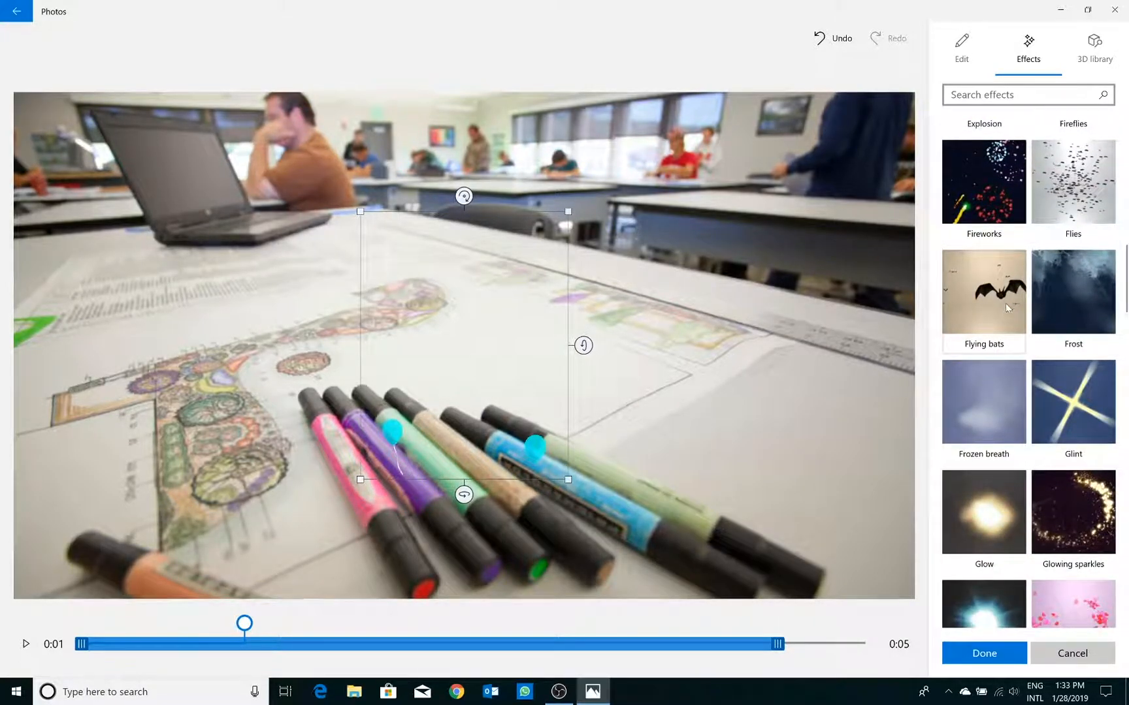
pyautogui.scroll(-4, 1007, 307)
pyautogui.click(994, 171)
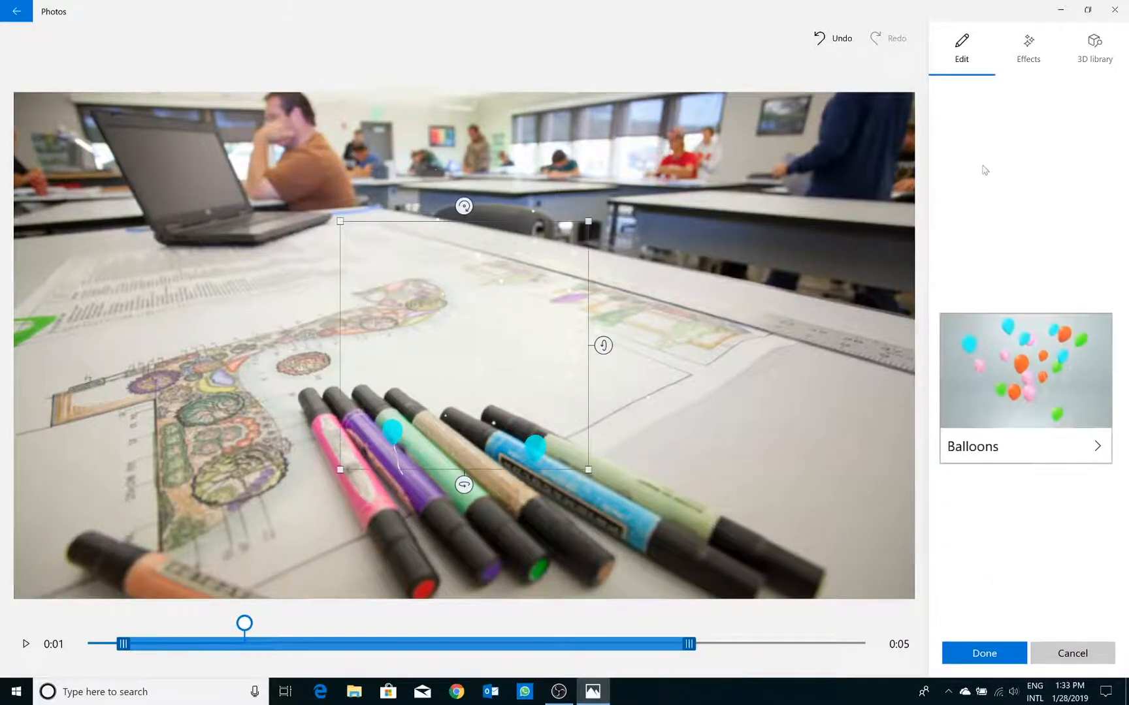
pyautogui.moveTo(464, 347); pyautogui.dragTo(148, 222)
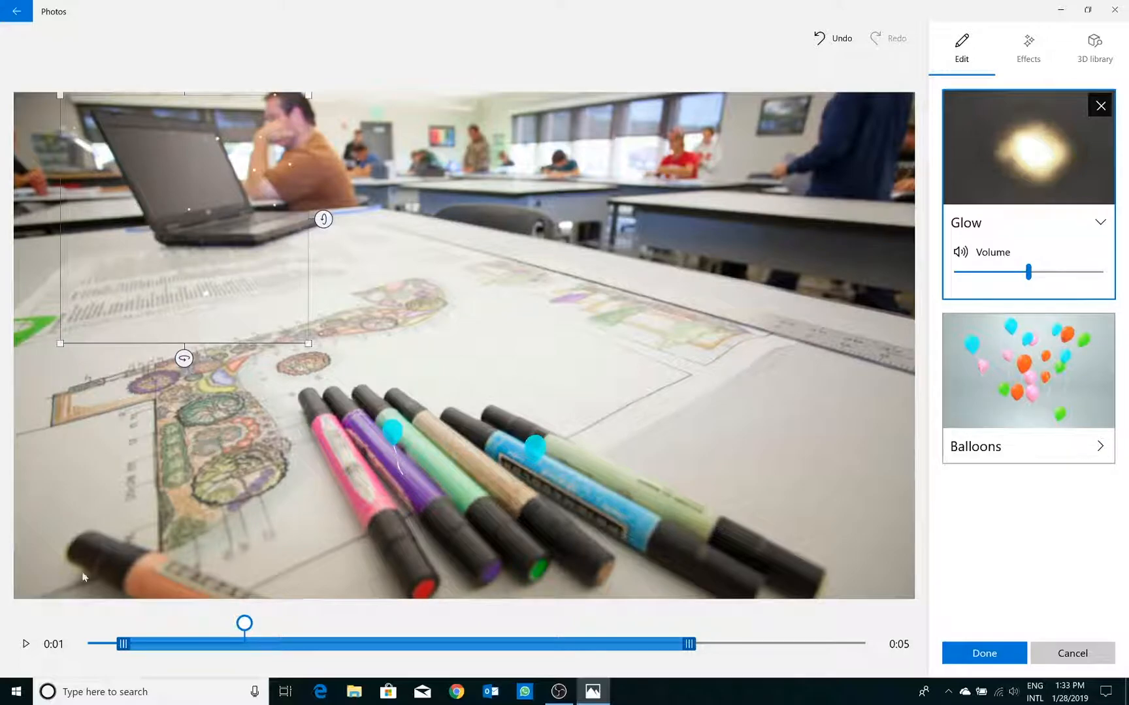
# Play the markers photo to check both 3D effects, selecting the Balloons effect and replaying from the beginning
pyautogui.click(28, 644)
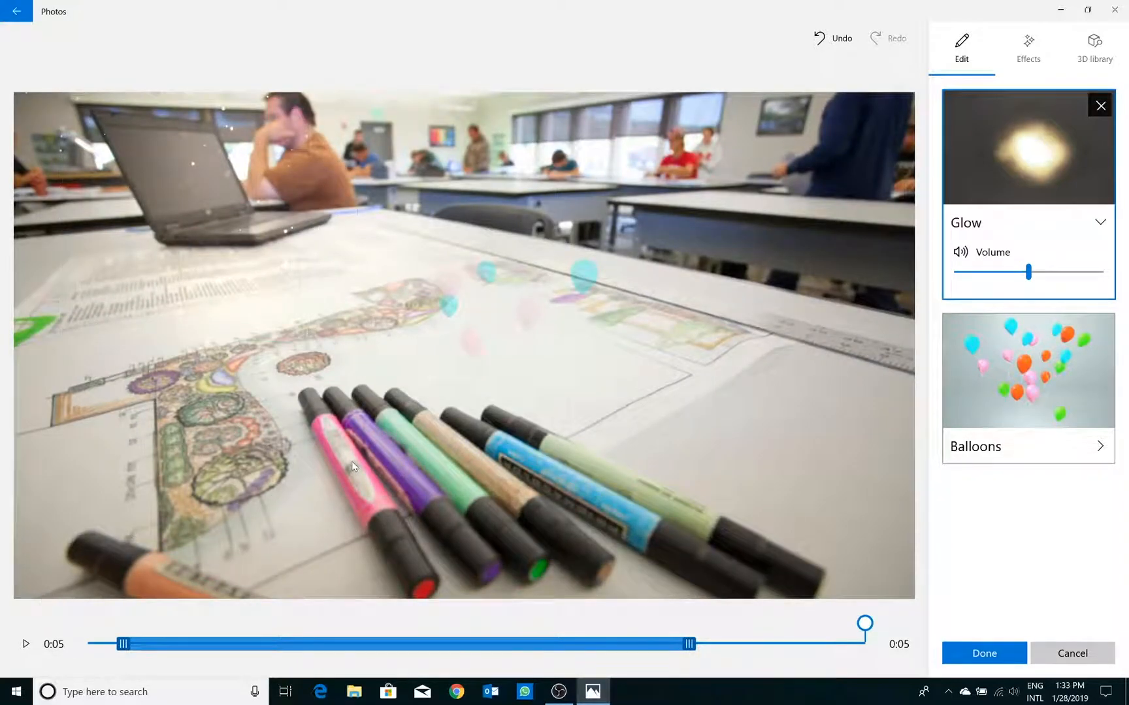
pyautogui.click(462, 328)
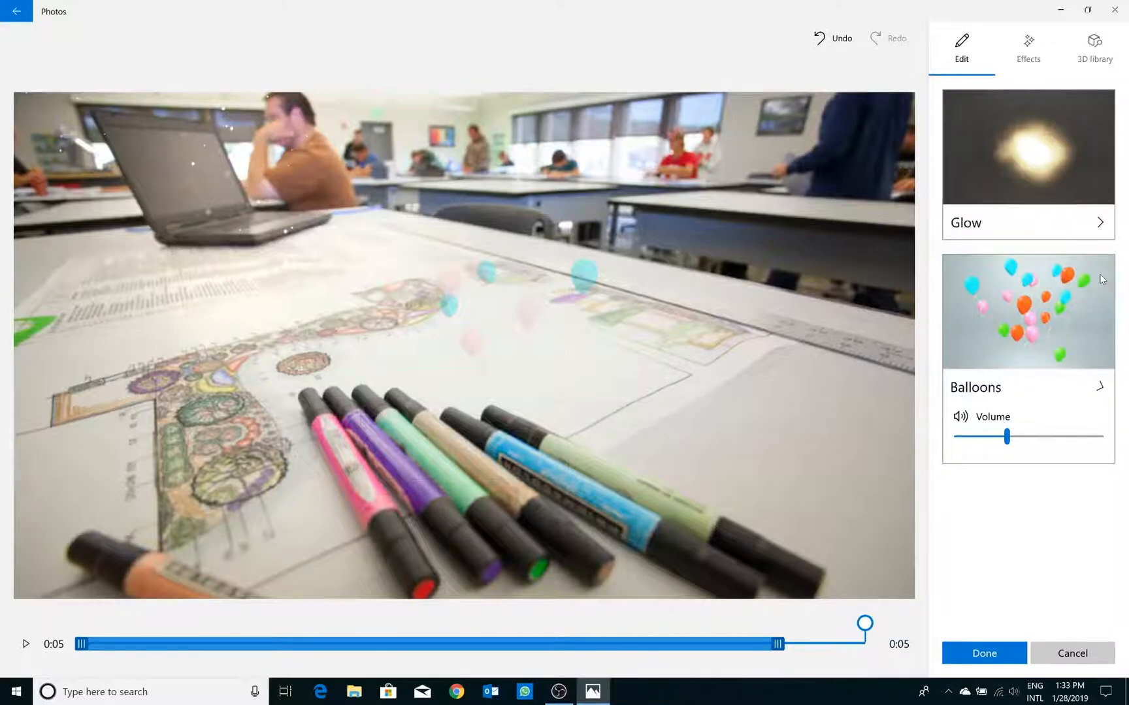
pyautogui.click(381, 587)
pyautogui.click(97, 643)
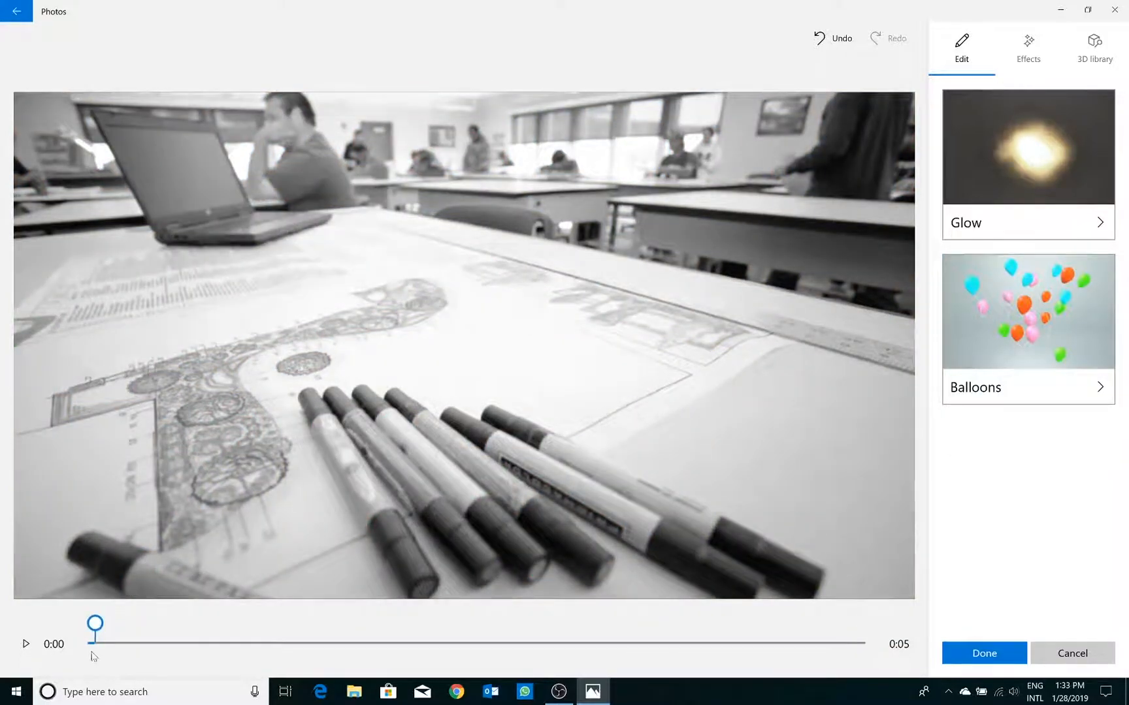
pyautogui.click(27, 645)
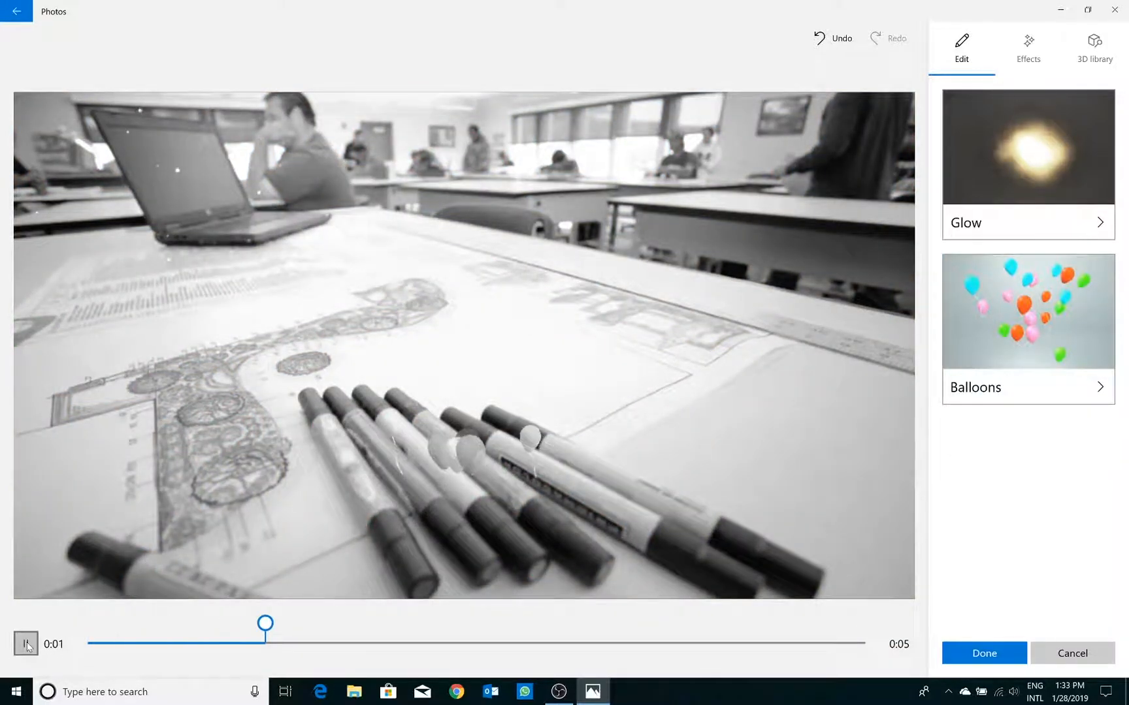
pyautogui.click(26, 644)
# Remove the Balloons effect from the markers photo and replay the clip from the start
pyautogui.click(467, 423)
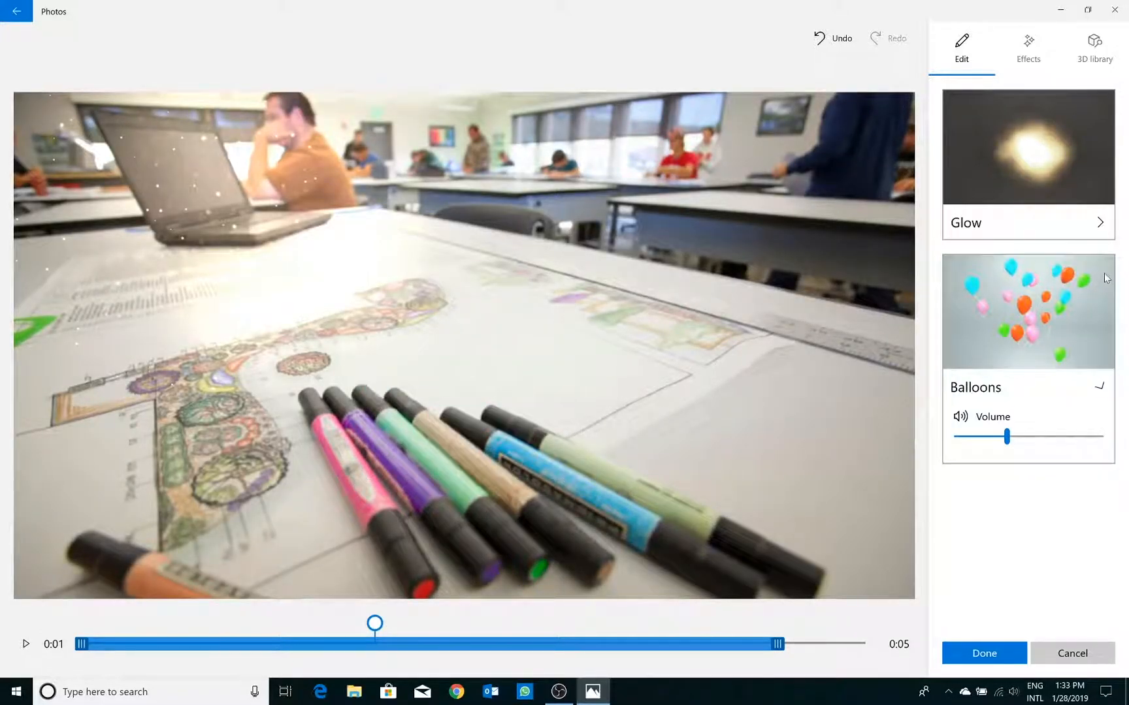
pyautogui.click(1103, 271)
pyautogui.click(209, 644)
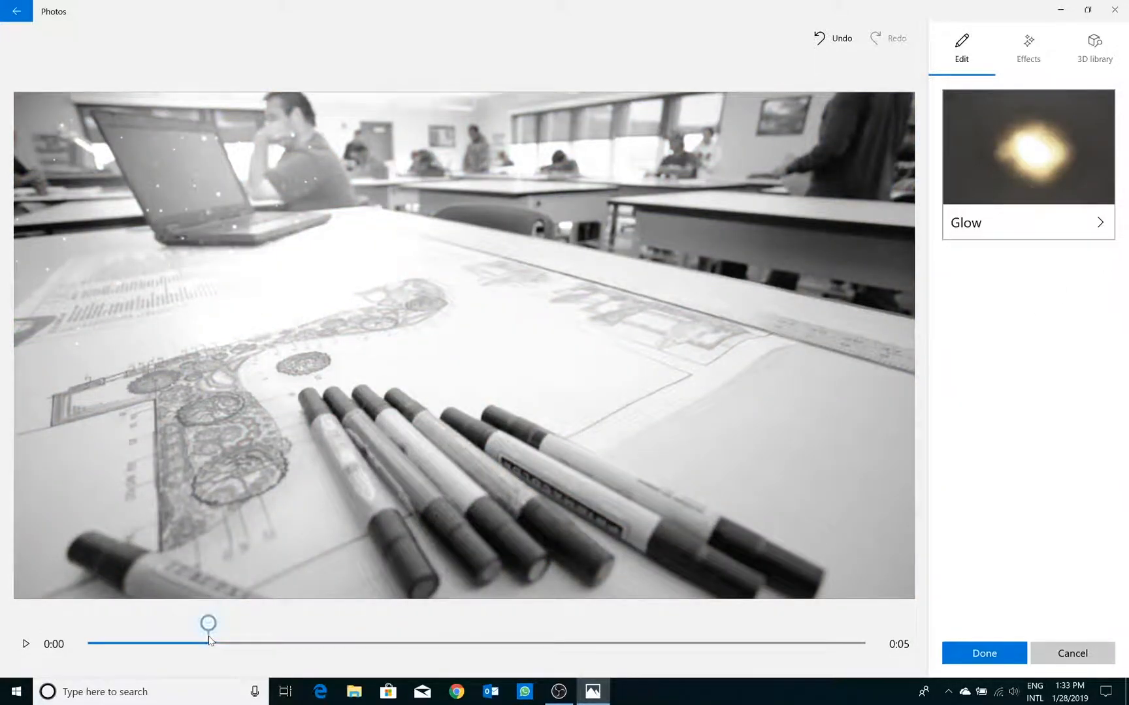
pyautogui.moveTo(206, 624); pyautogui.dragTo(88, 626)
pyautogui.click(30, 649)
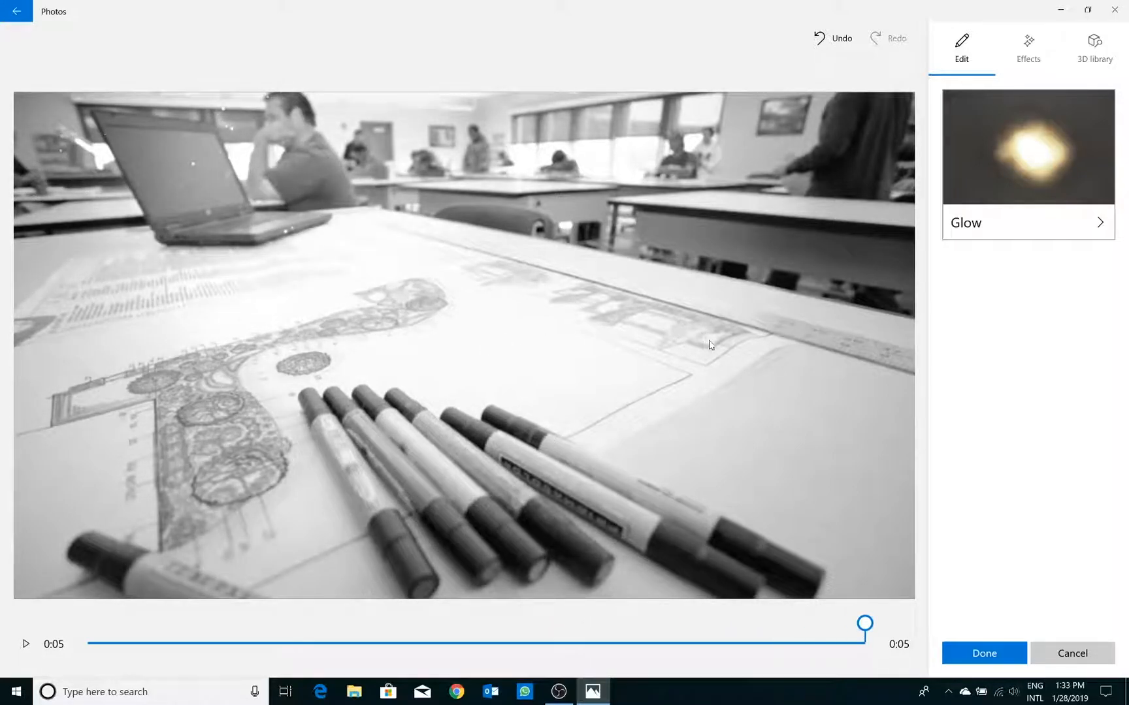
# Apply the markers photo's 3D effects and play the whole slideshow from the start, returning the playhead to the beginning
pyautogui.click(950, 646)
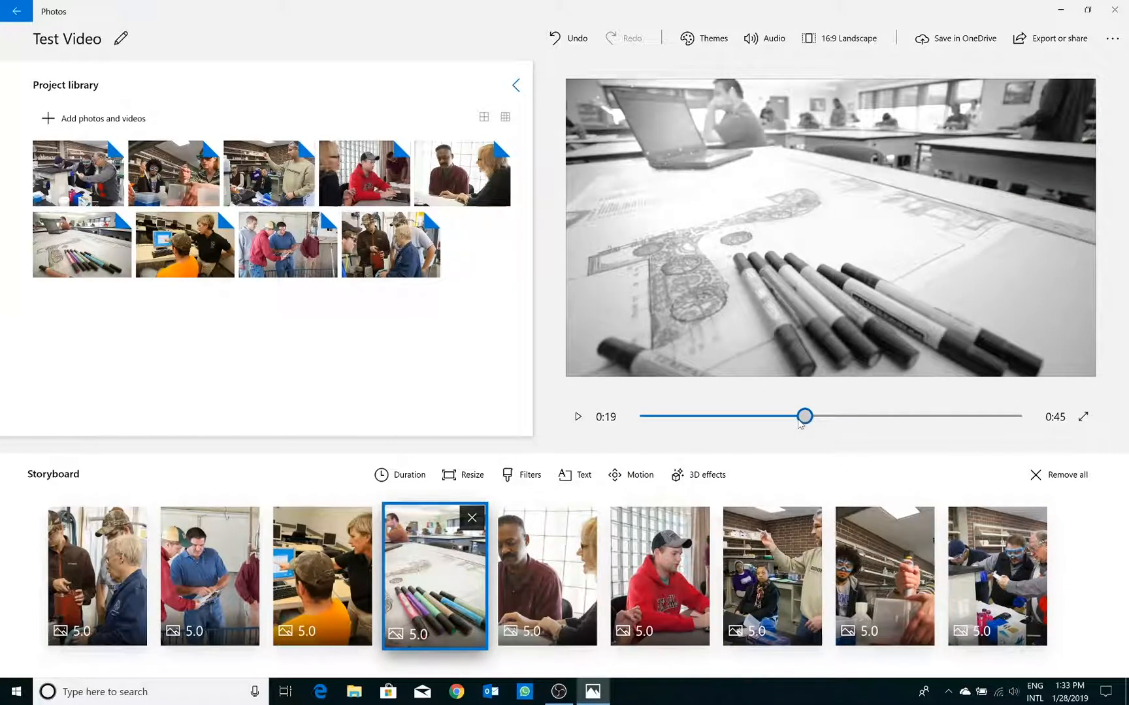
pyautogui.moveTo(810, 417); pyautogui.dragTo(627, 418)
pyautogui.click(578, 417)
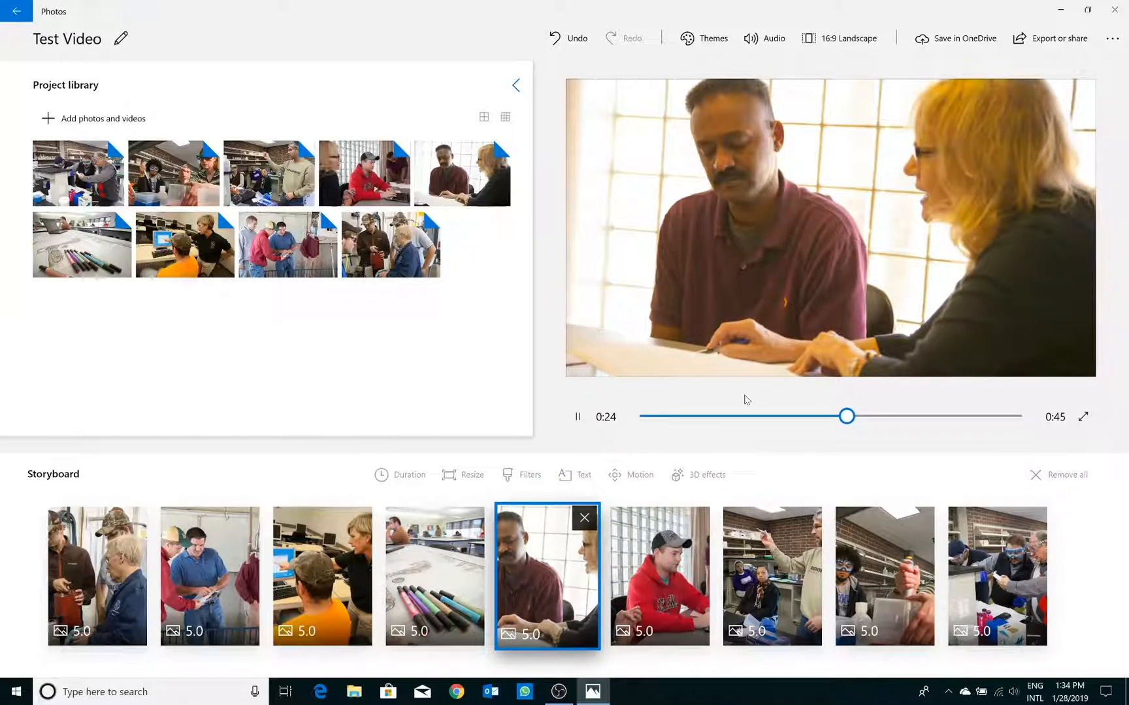
pyautogui.click(575, 419)
pyautogui.moveTo(874, 418); pyautogui.dragTo(609, 449)
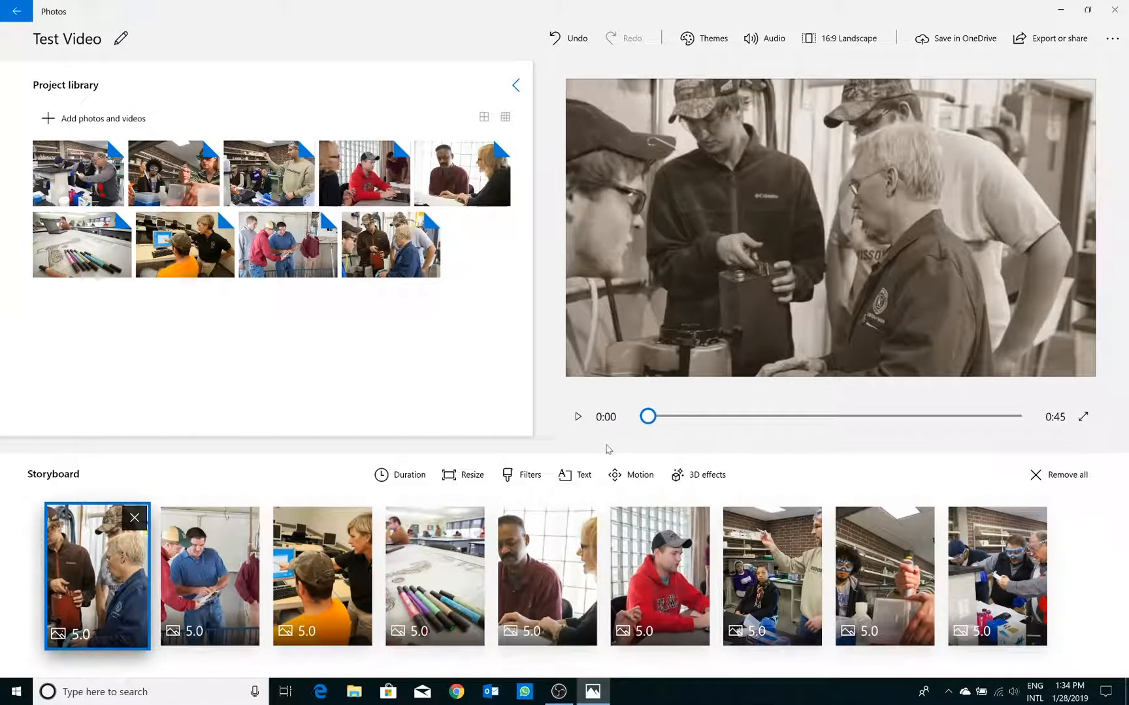
# Import the audio file teaching_approaches_01 from the Desktop's Video_editing folder as the slideshow's narration
pyautogui.click(766, 44)
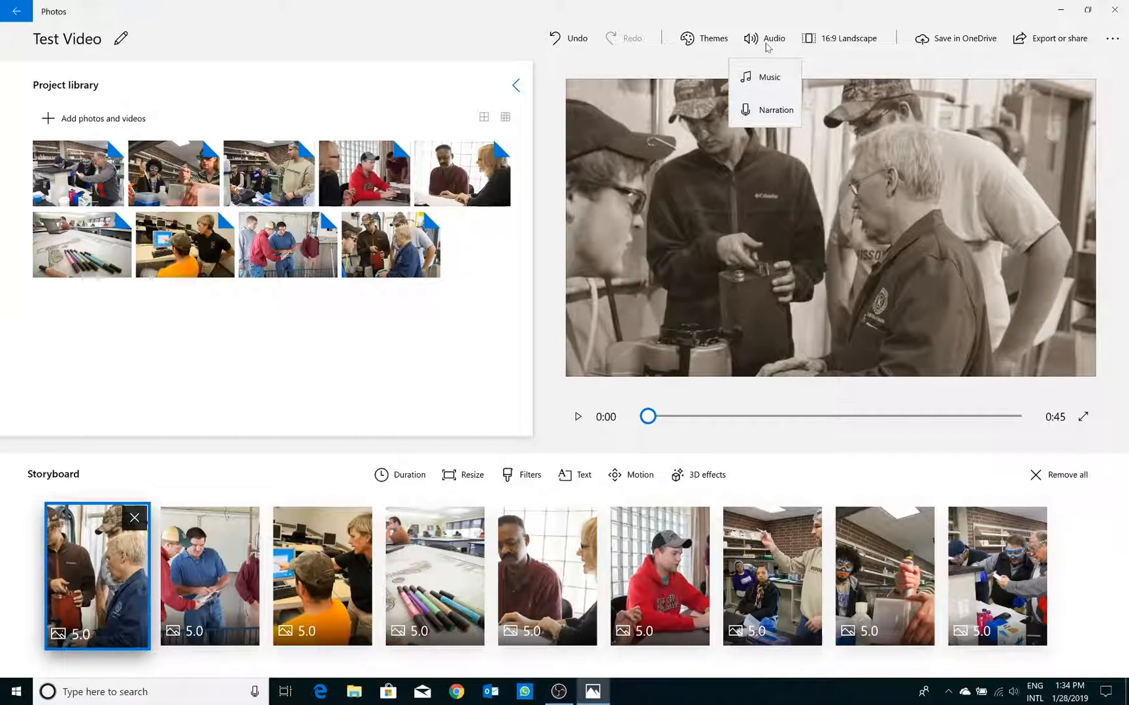
pyautogui.click(776, 111)
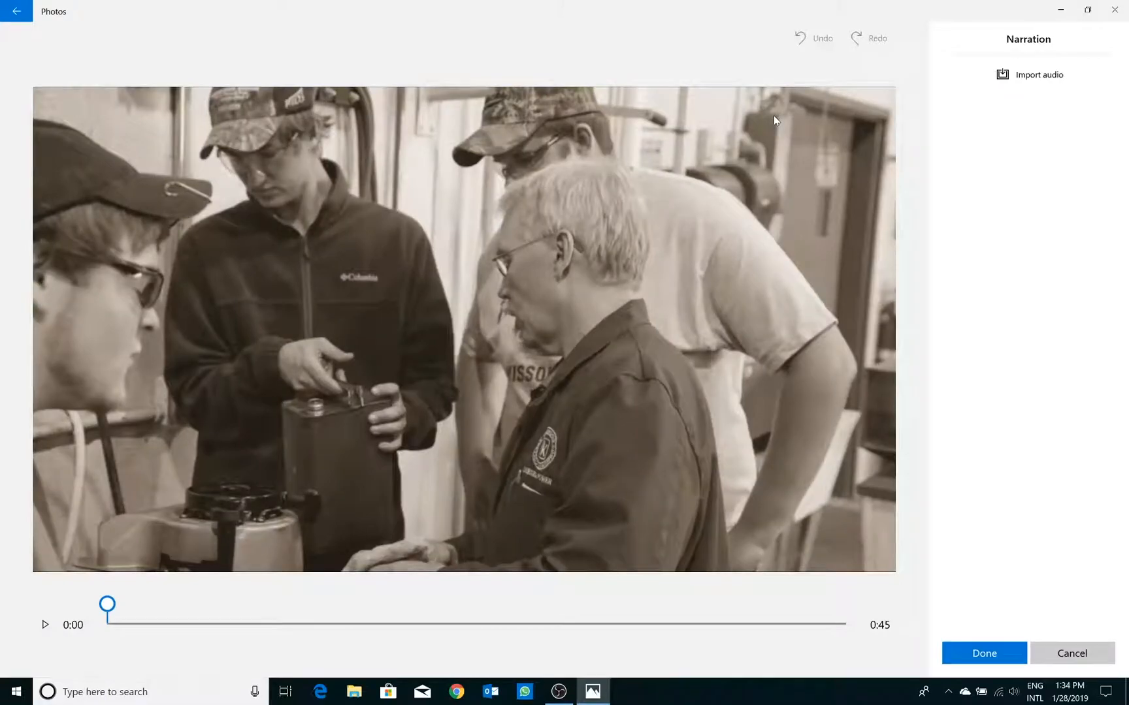
pyautogui.click(1028, 80)
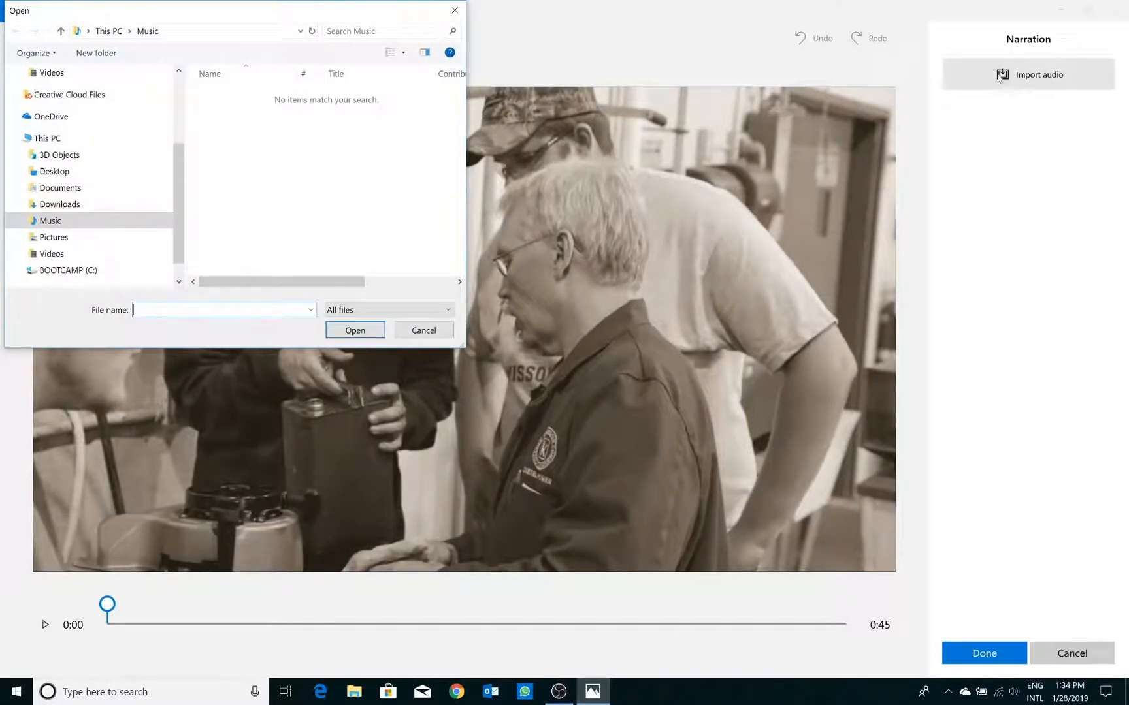
pyautogui.scroll(3, 126, 149)
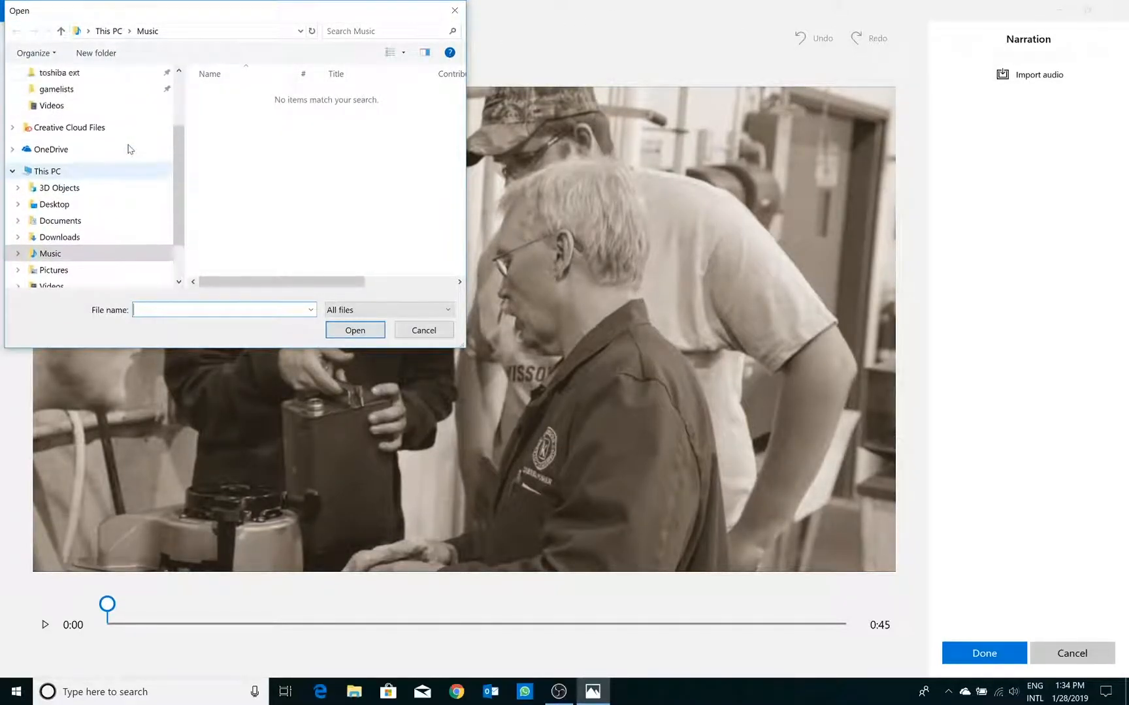
pyautogui.scroll(-1, 88, 230)
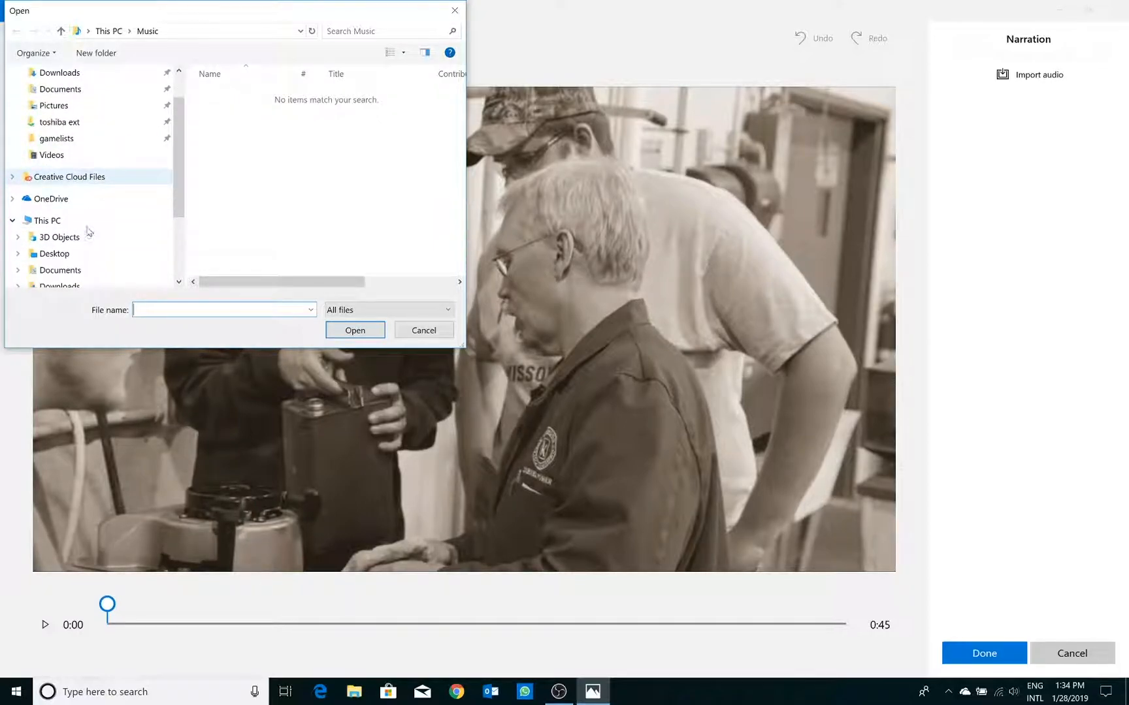
pyautogui.scroll(1, 76, 104)
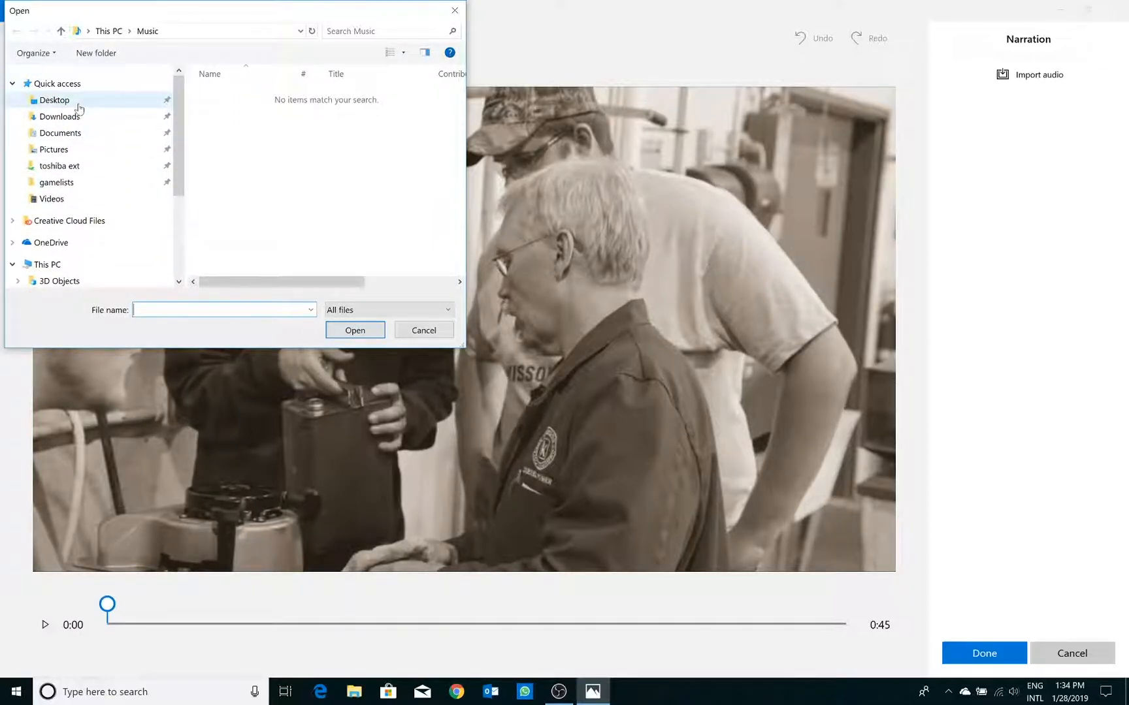
pyautogui.scroll(-1, 72, 209)
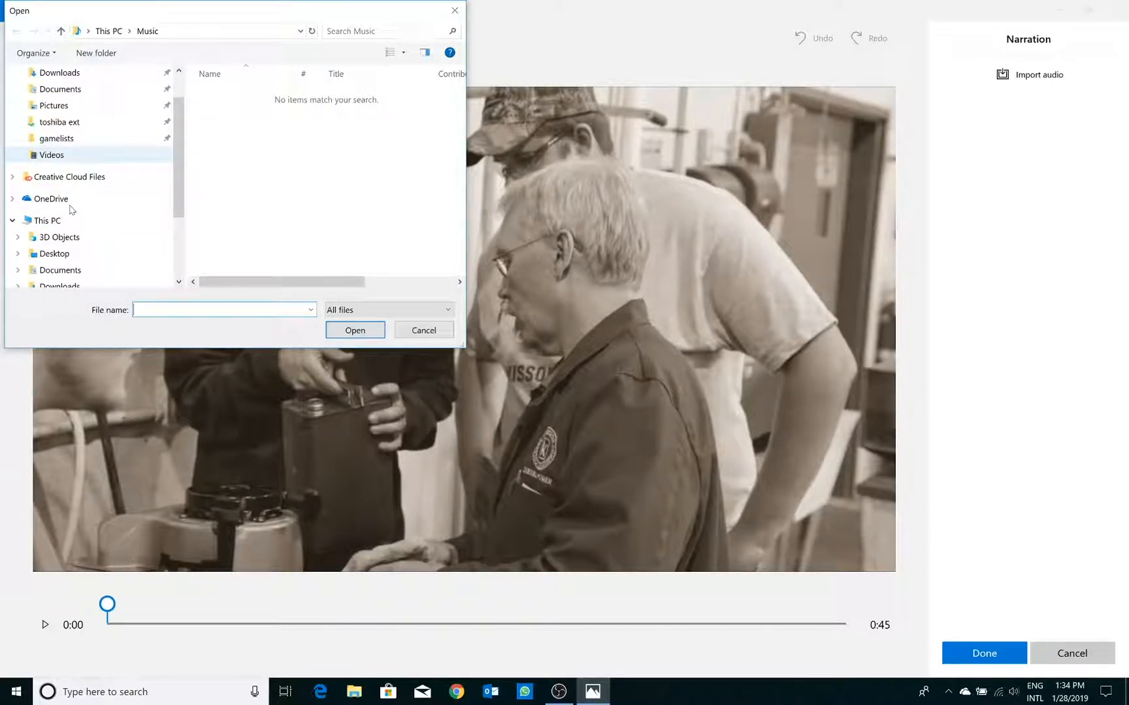
pyautogui.click(56, 253)
pyautogui.doubleClick(281, 123)
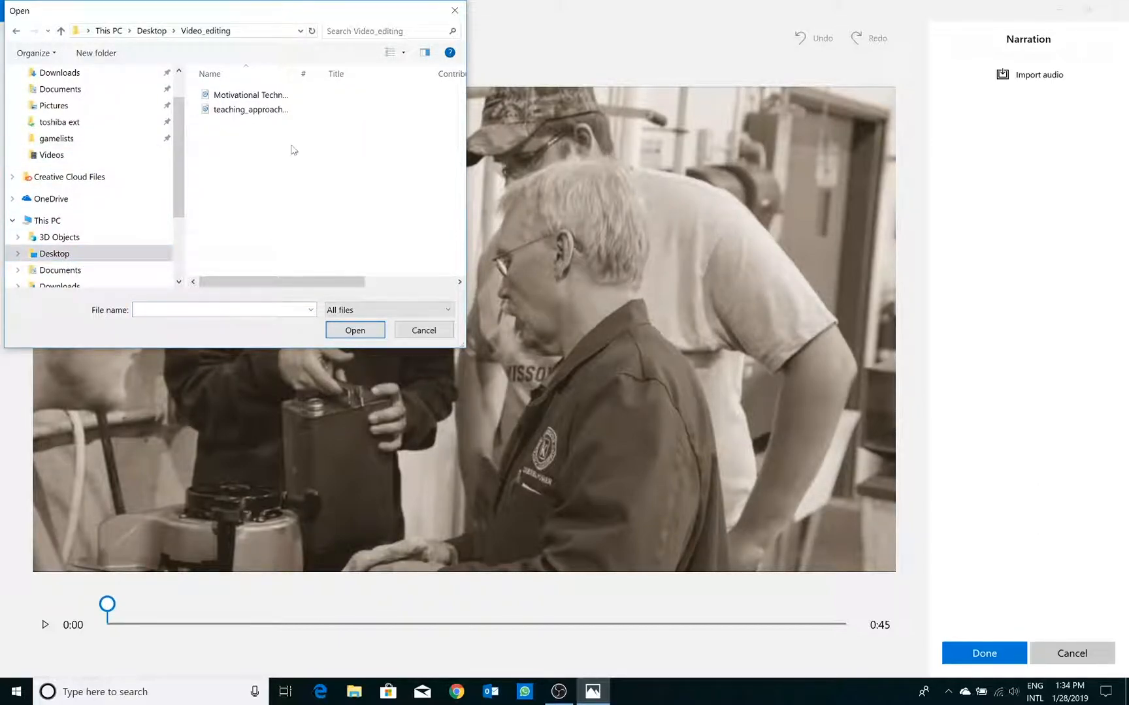
pyautogui.click(265, 111)
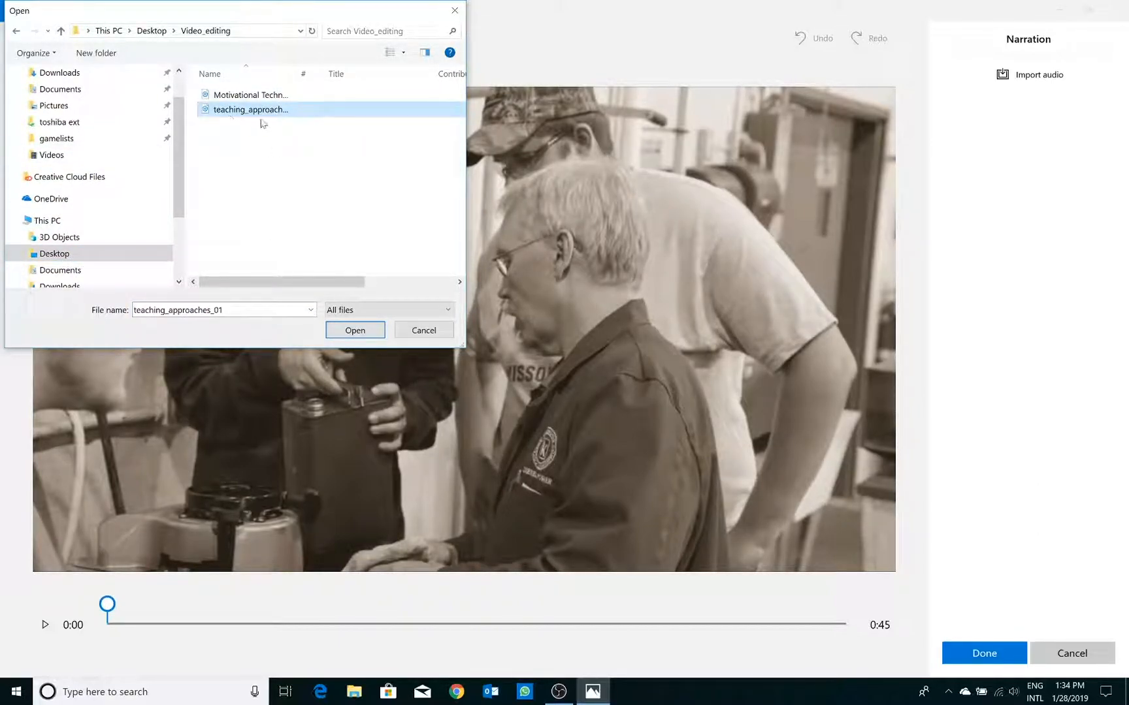
pyautogui.click(355, 330)
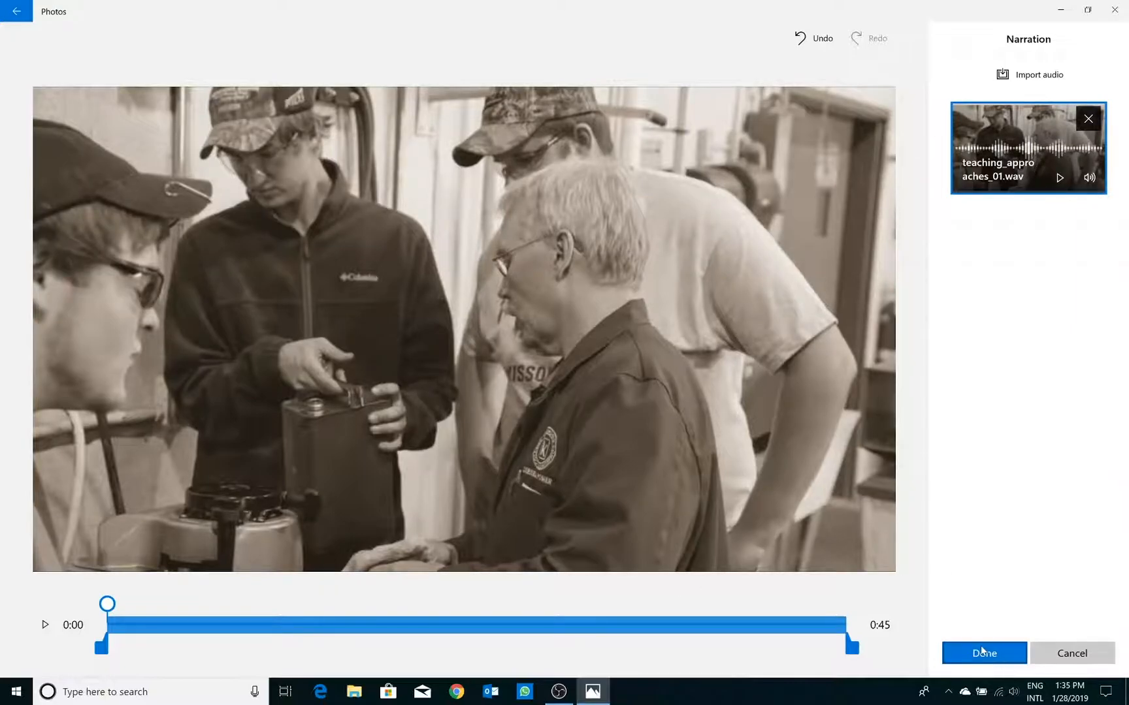
# Play the slideshow with the imported narration, apply the narration, and return the playhead to the beginning
pyautogui.click(43, 629)
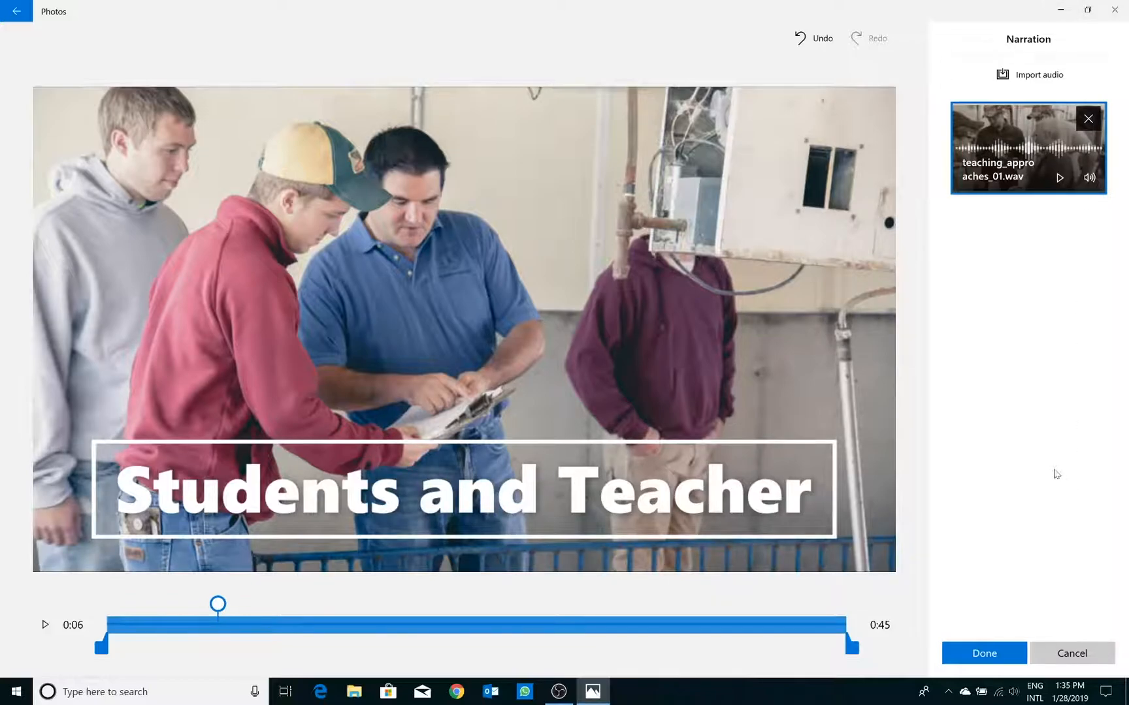
pyautogui.click(988, 652)
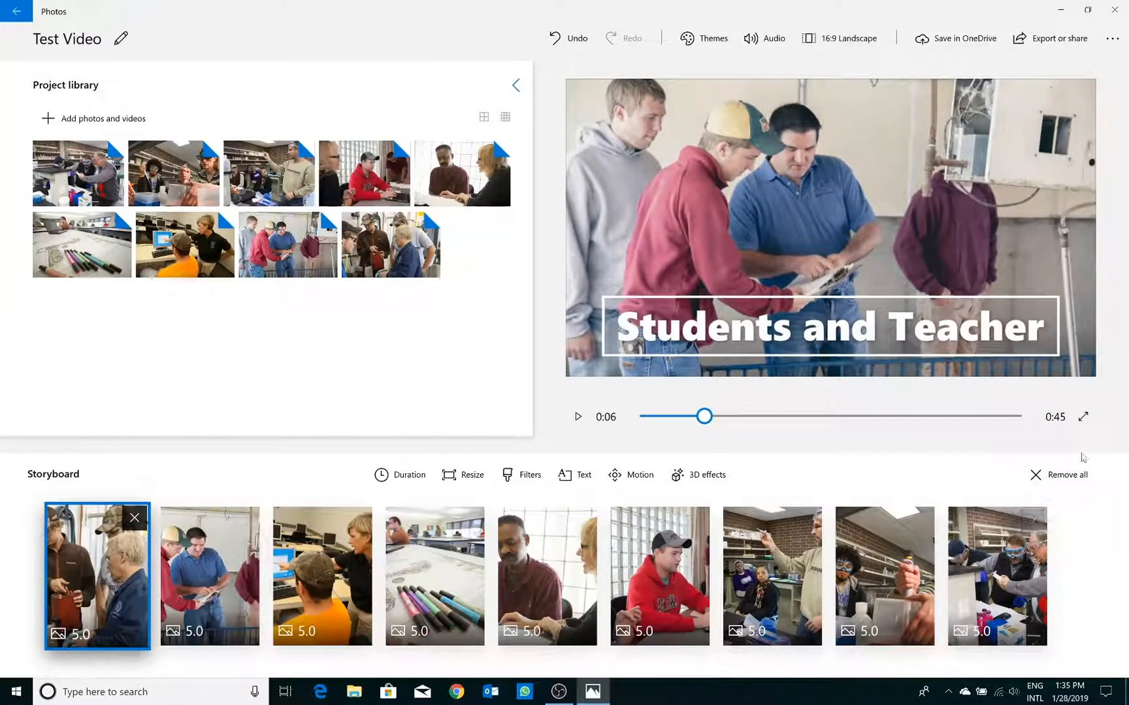
pyautogui.moveTo(702, 428); pyautogui.dragTo(651, 439)
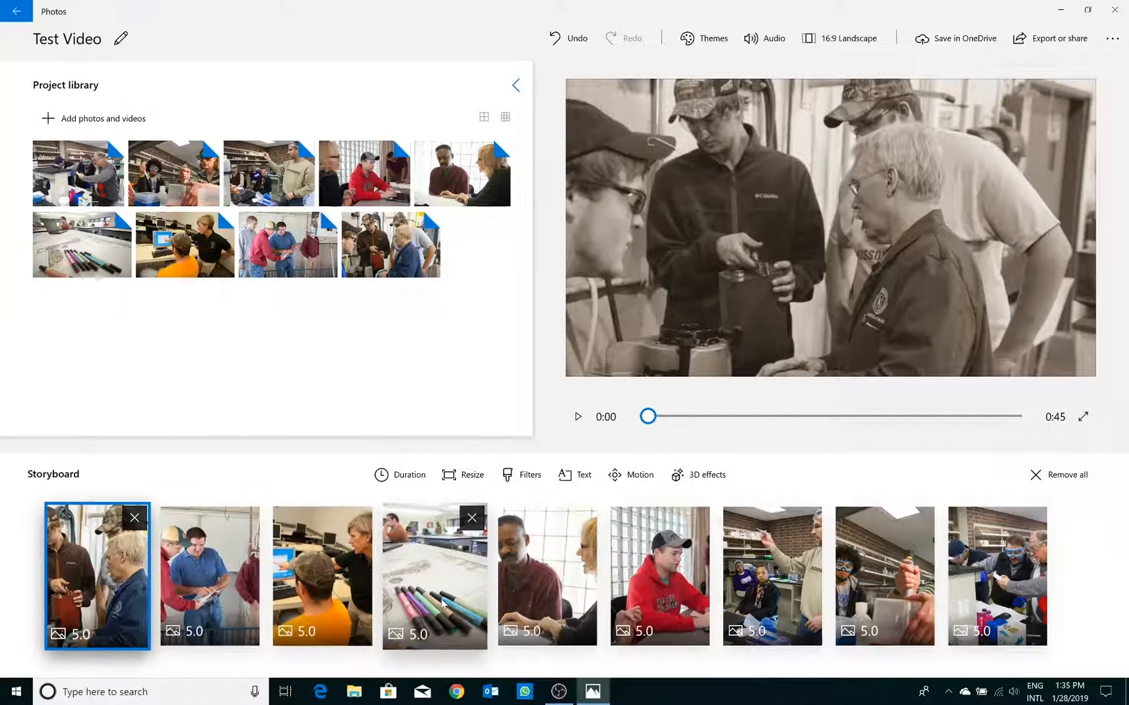
# Open the background music choices, browse the recommended tracks and preview Come with Me
pyautogui.click(763, 50)
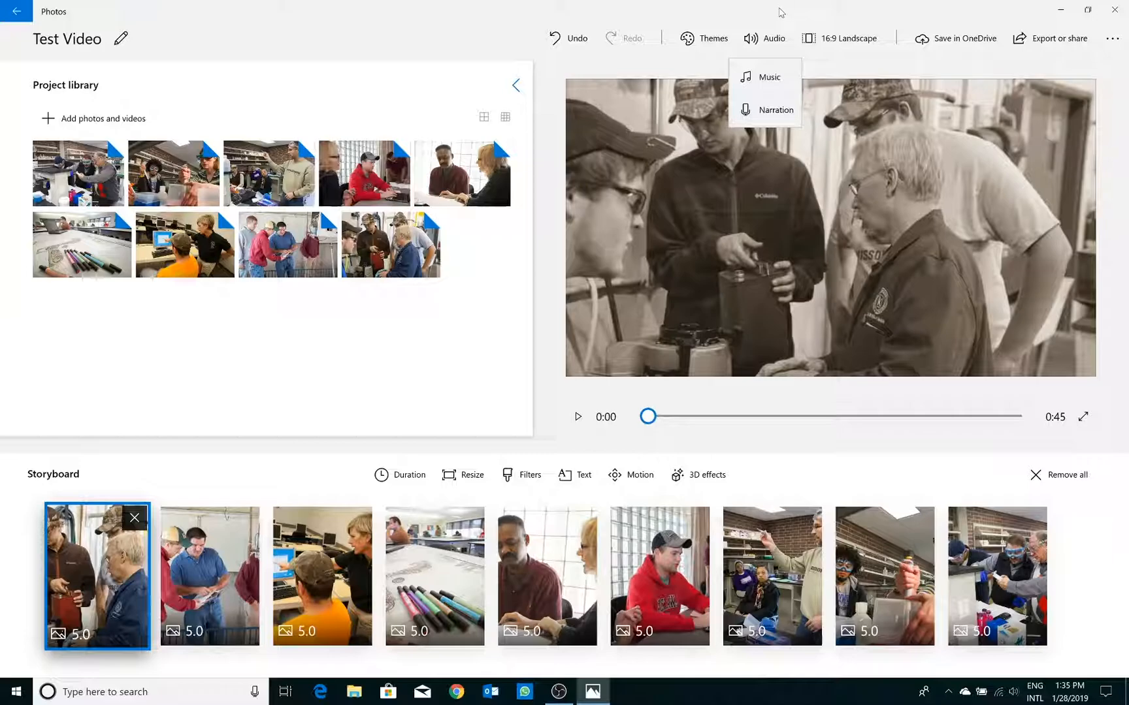
pyautogui.click(755, 79)
pyautogui.scroll(-1, 587, 202)
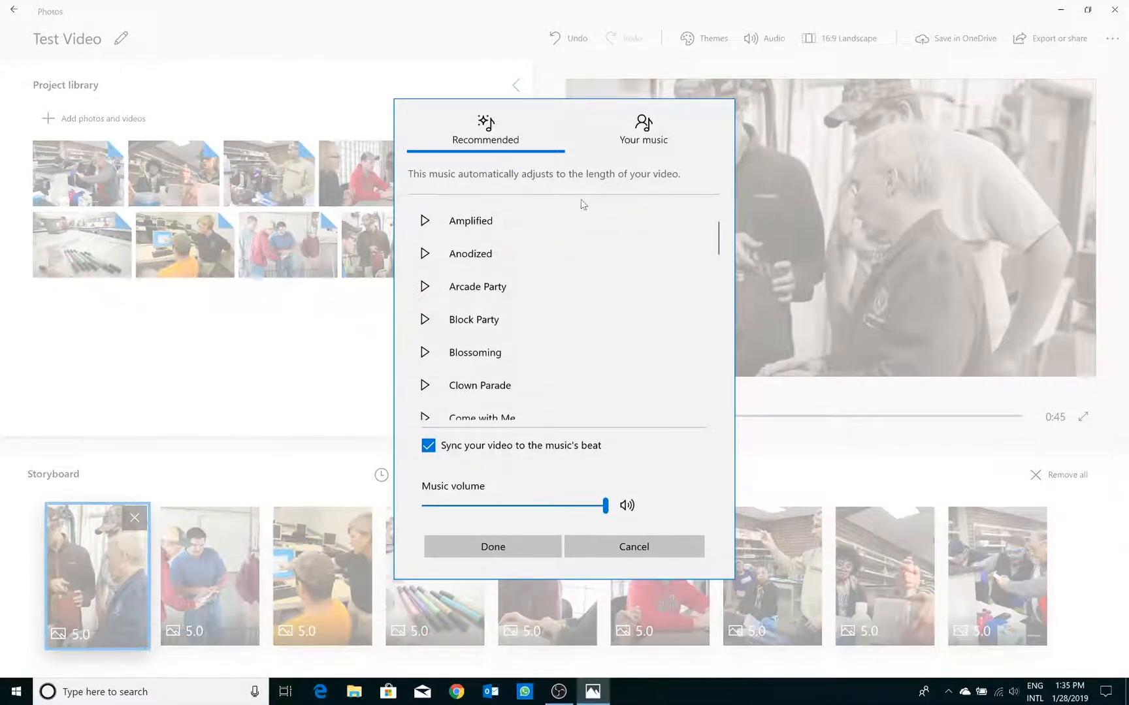
pyautogui.scroll(-4, 502, 294)
pyautogui.scroll(2, 502, 294)
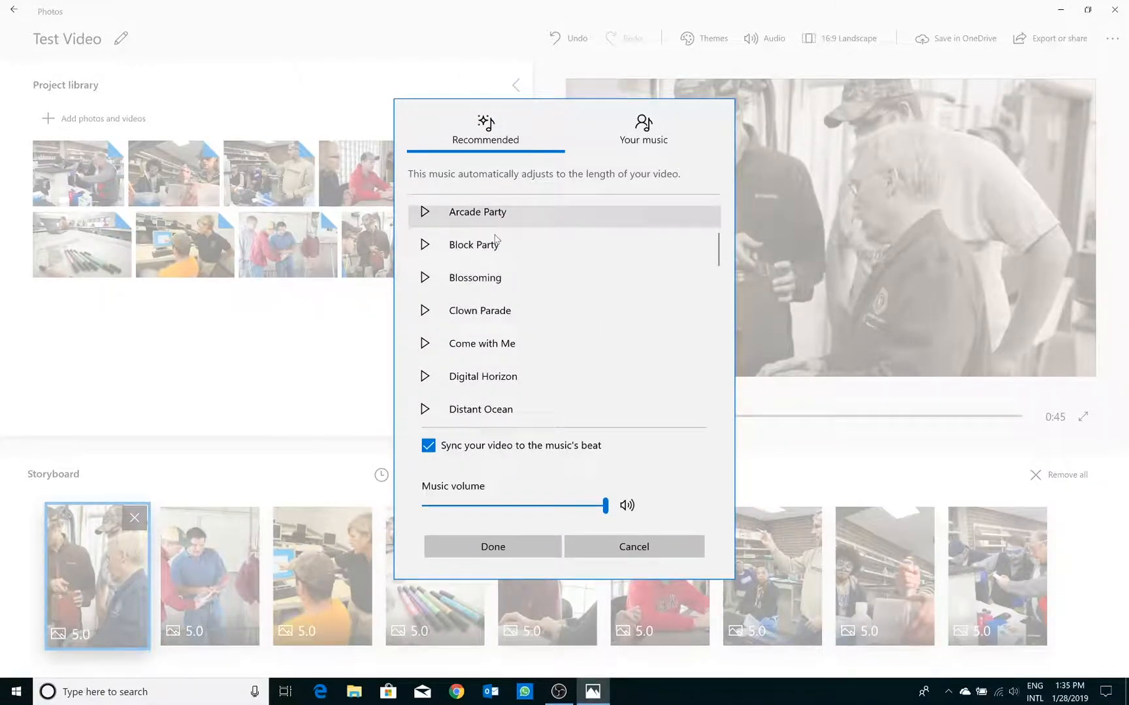
pyautogui.click(425, 343)
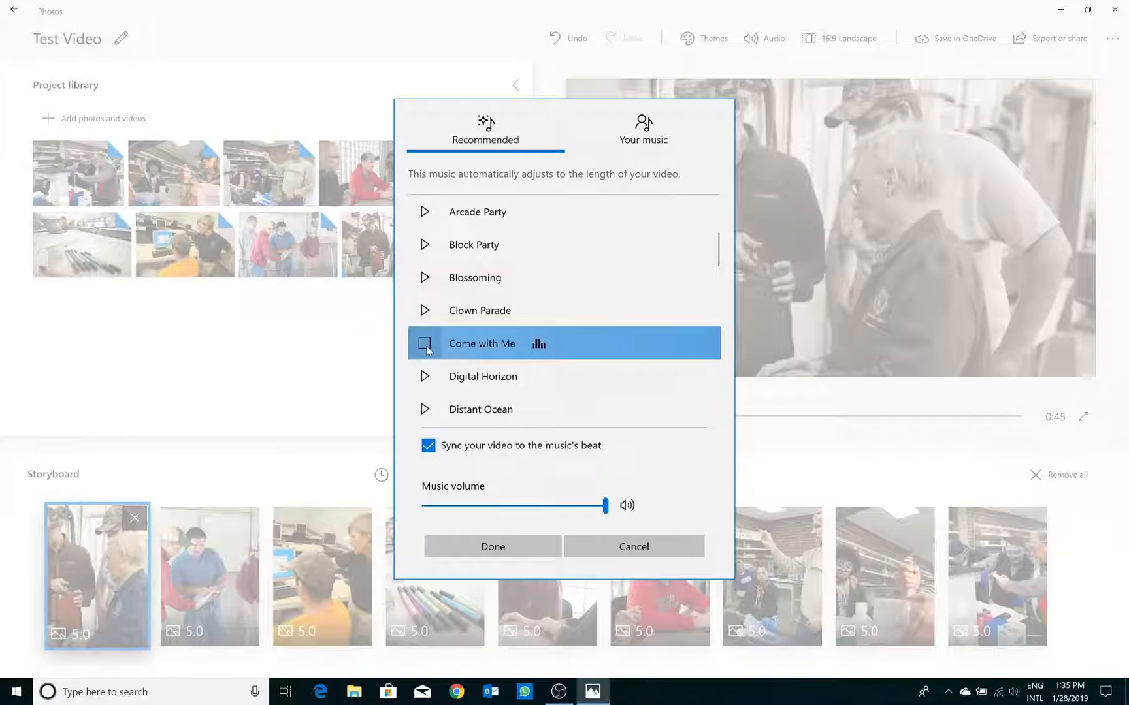
# Try several music volume levels, stop the track preview and set the music volume to 20
pyautogui.moveTo(498, 505); pyautogui.dragTo(488, 514)
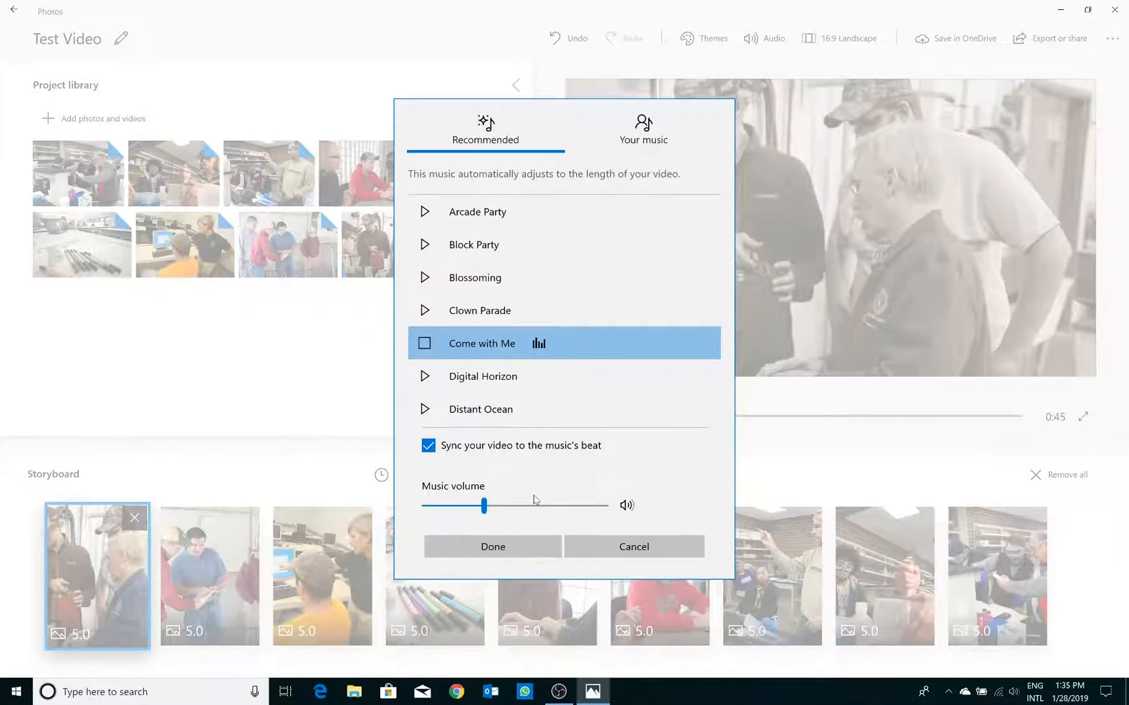
pyautogui.moveTo(488, 508); pyautogui.dragTo(459, 508)
pyautogui.scroll(1, 429, 361)
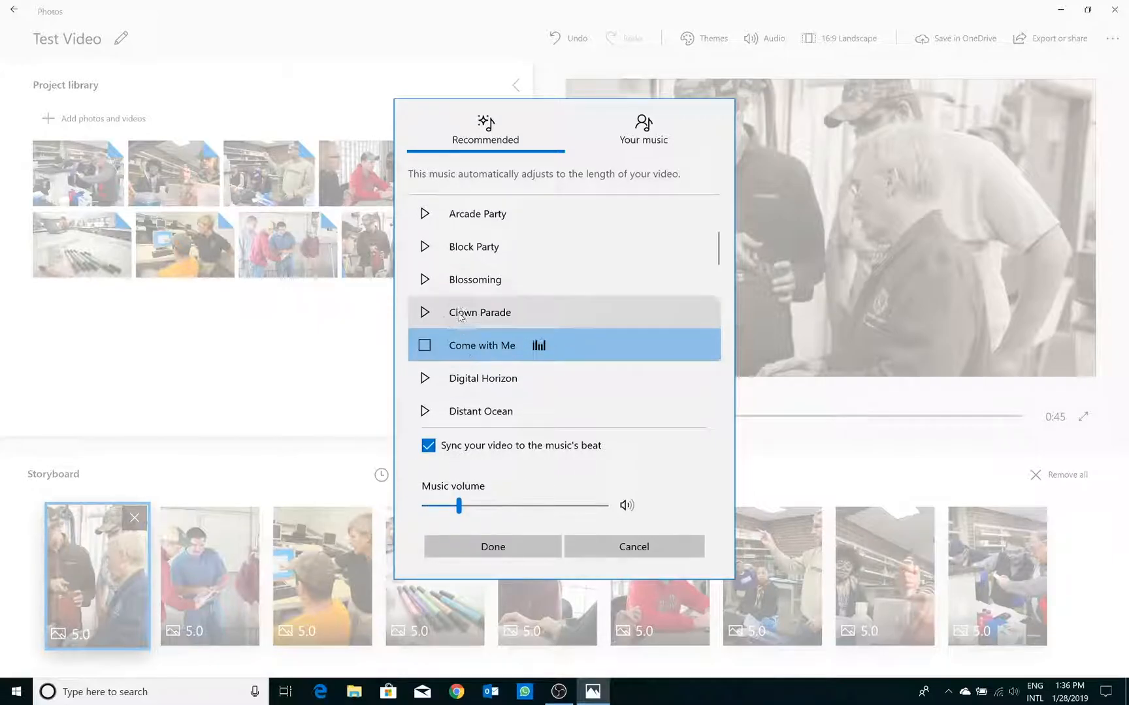
pyautogui.click(426, 356)
pyautogui.moveTo(459, 508); pyautogui.dragTo(537, 509)
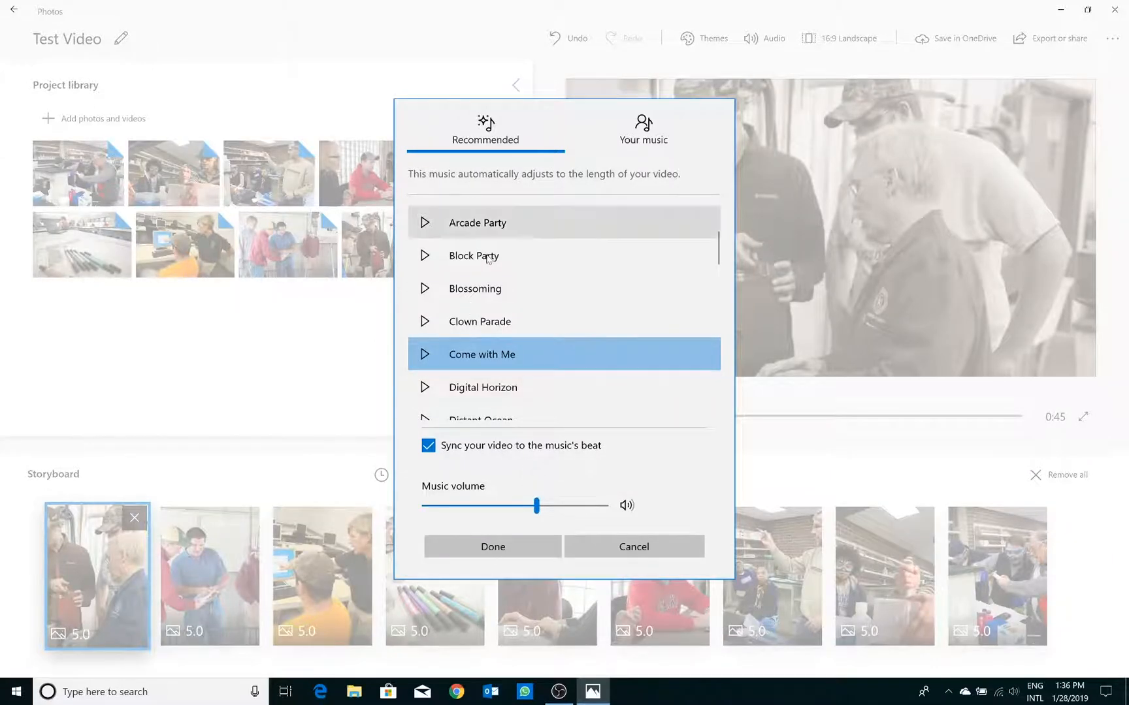
pyautogui.scroll(1, 552, 340)
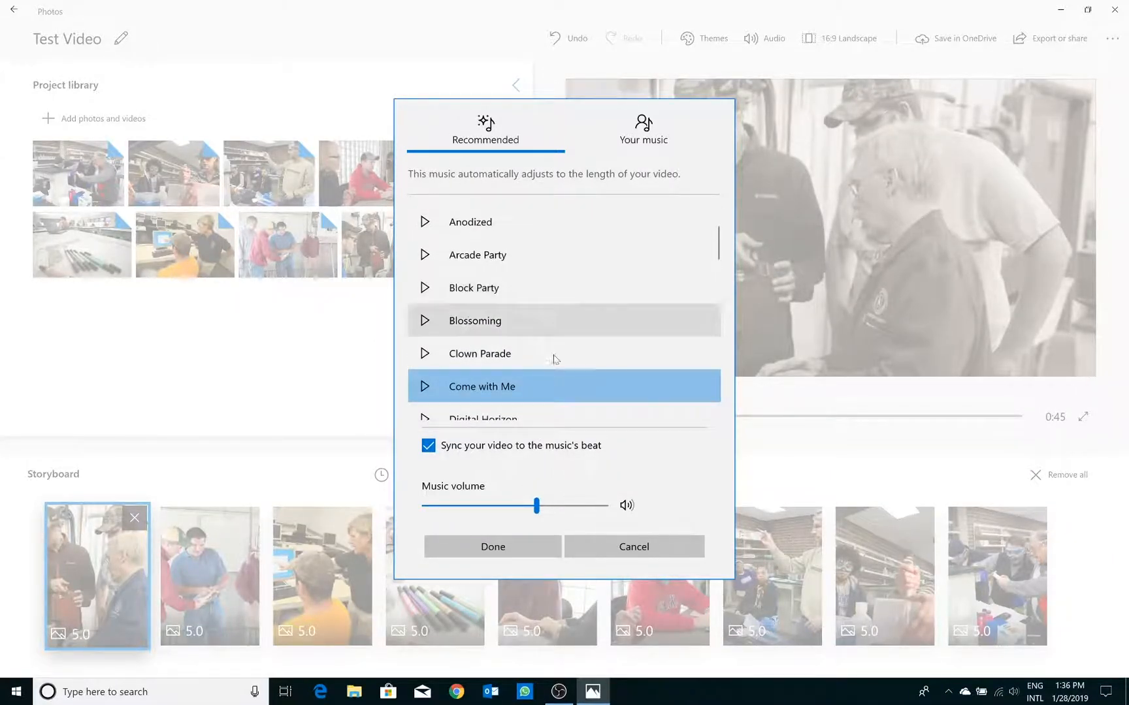
pyautogui.moveTo(536, 506); pyautogui.dragTo(463, 512)
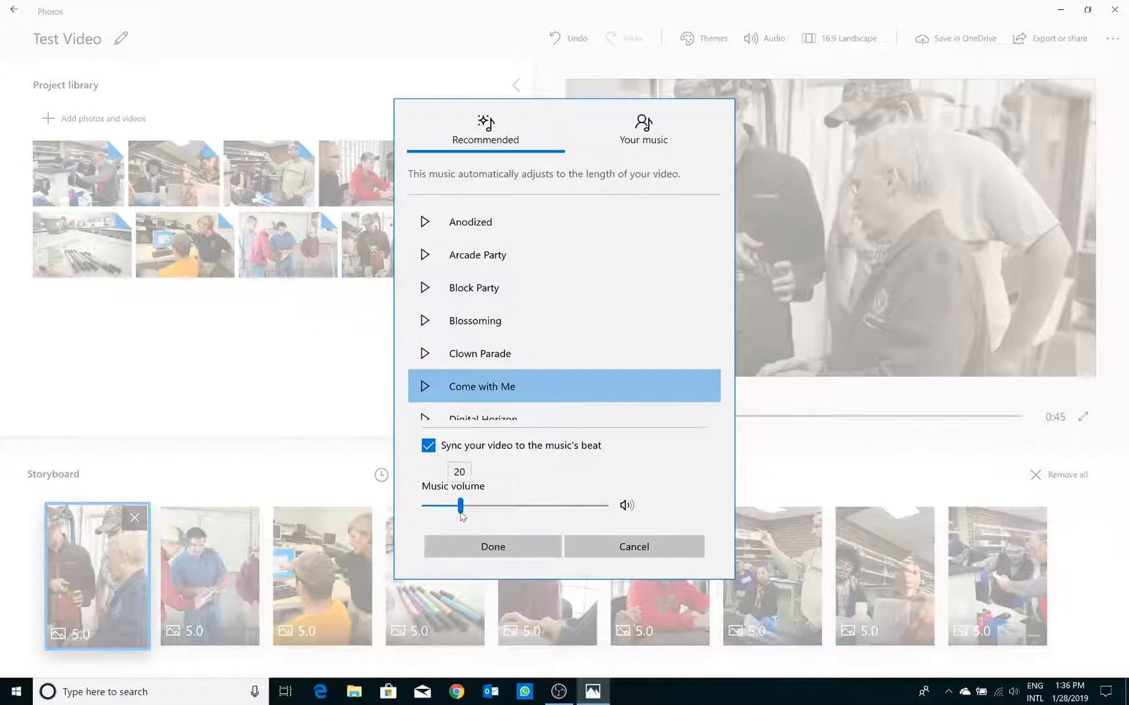
# Import the music file Motivational Technology from the Desktop's Video_editing folder as custom background music
pyautogui.click(644, 134)
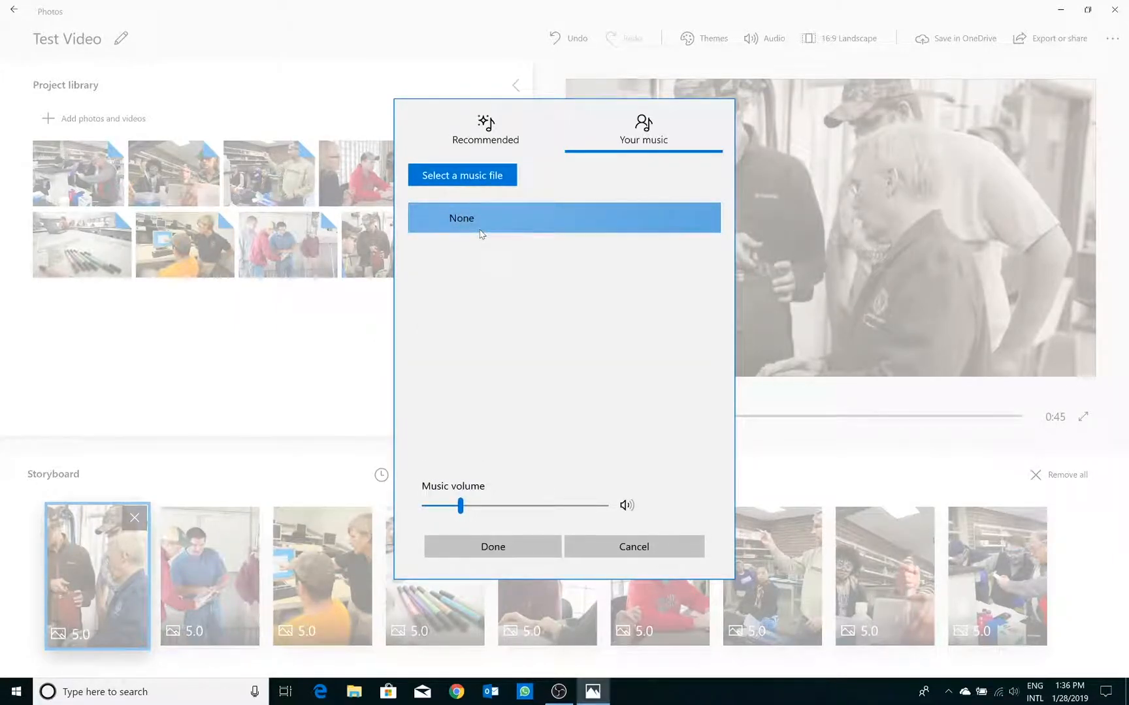
pyautogui.click(449, 176)
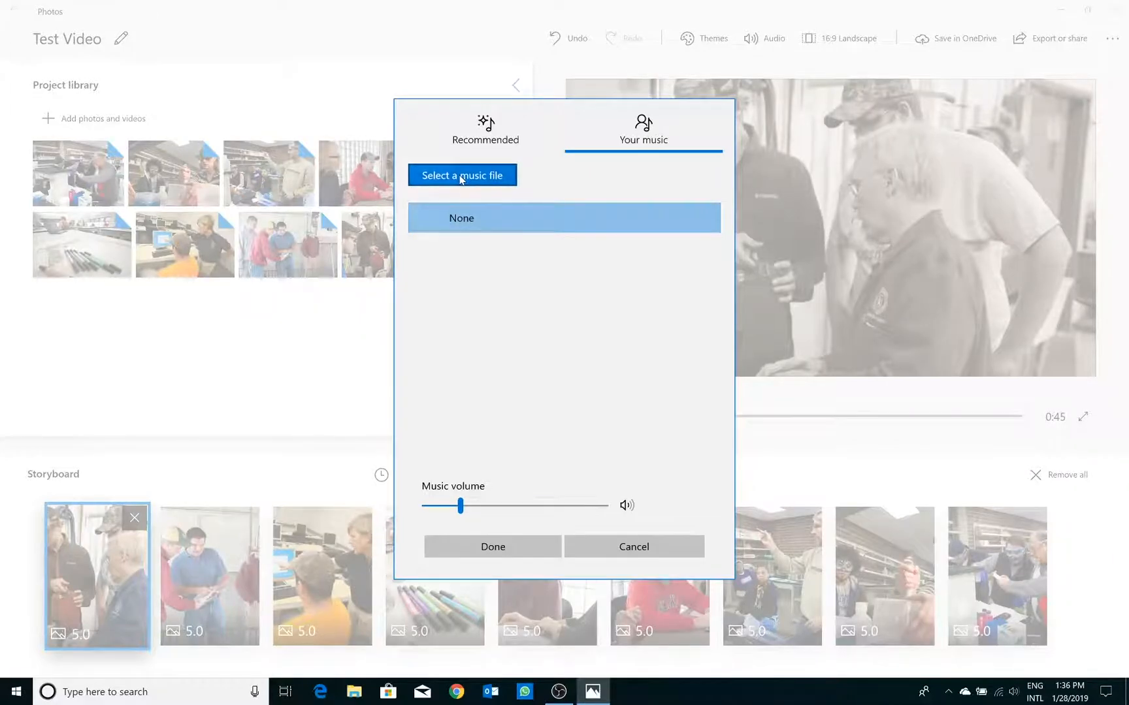
pyautogui.click(258, 96)
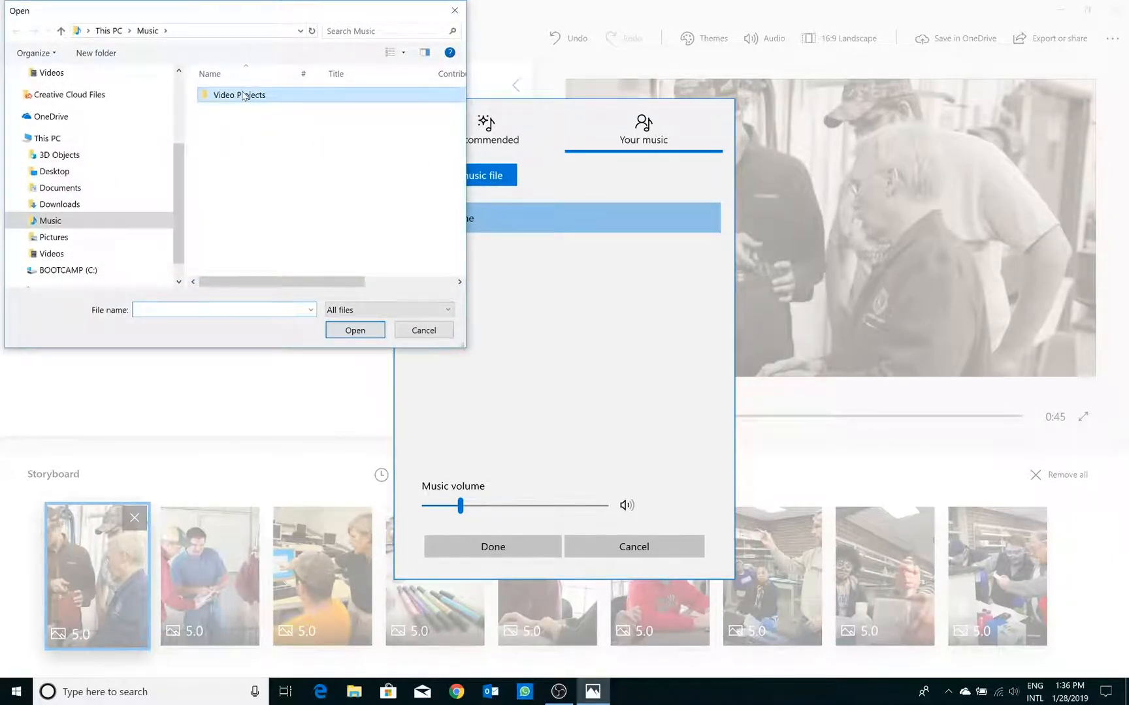
pyautogui.click(56, 171)
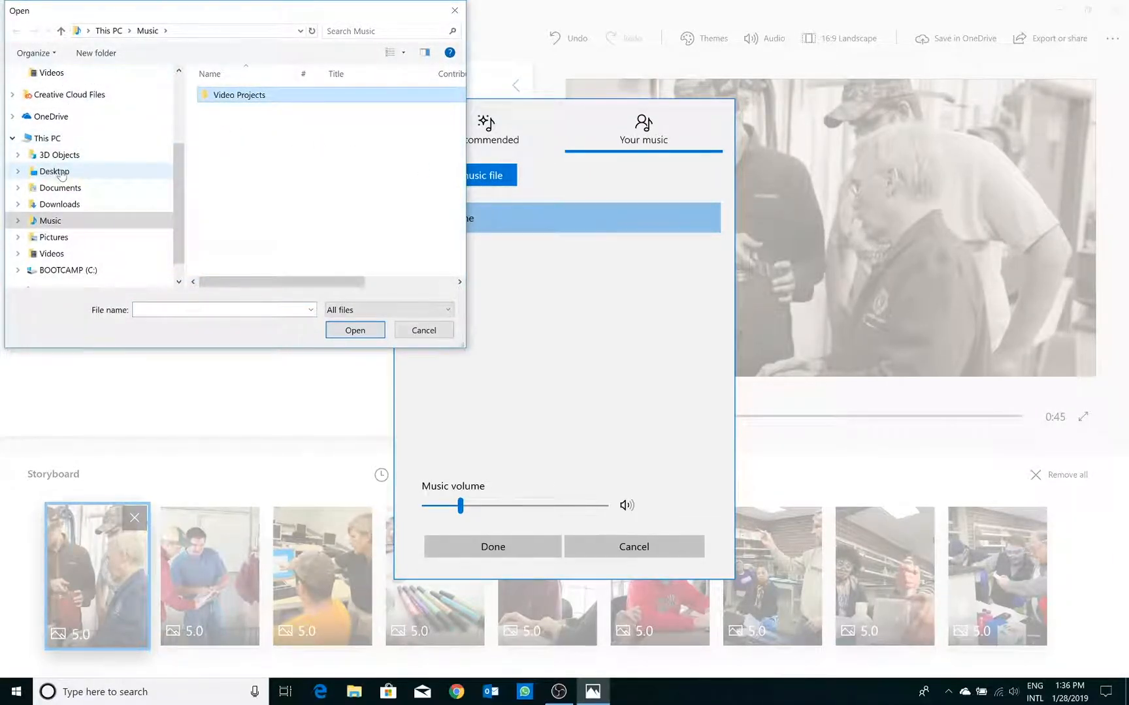
pyautogui.doubleClick(281, 123)
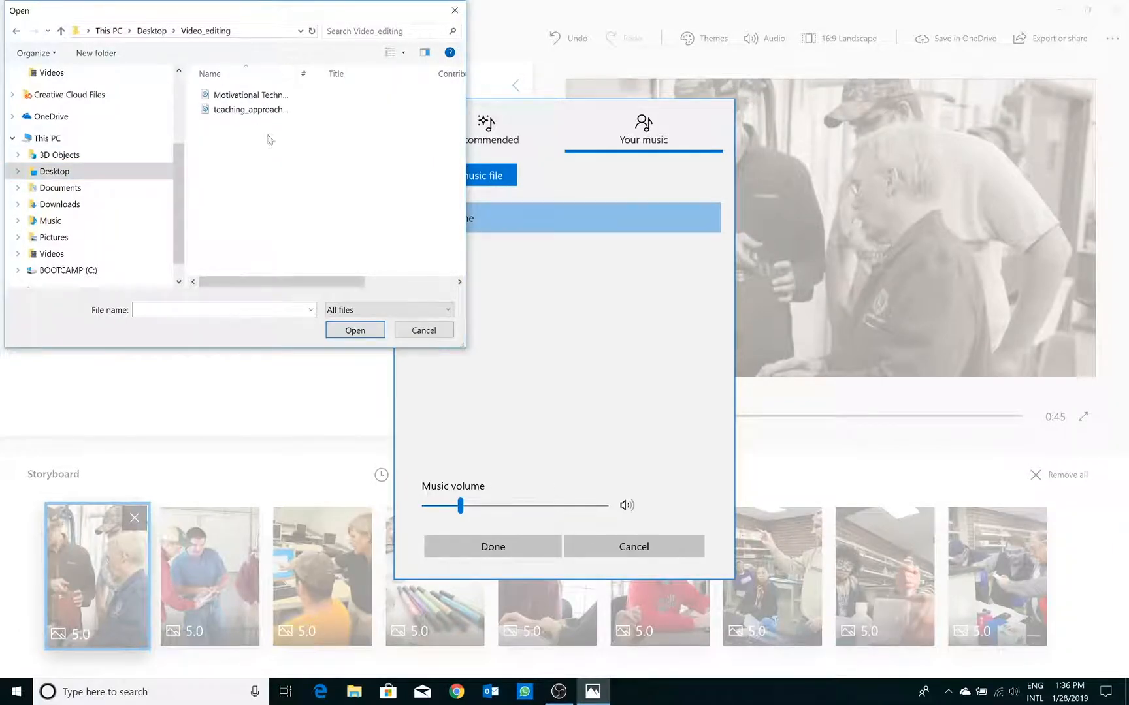
pyautogui.click(241, 96)
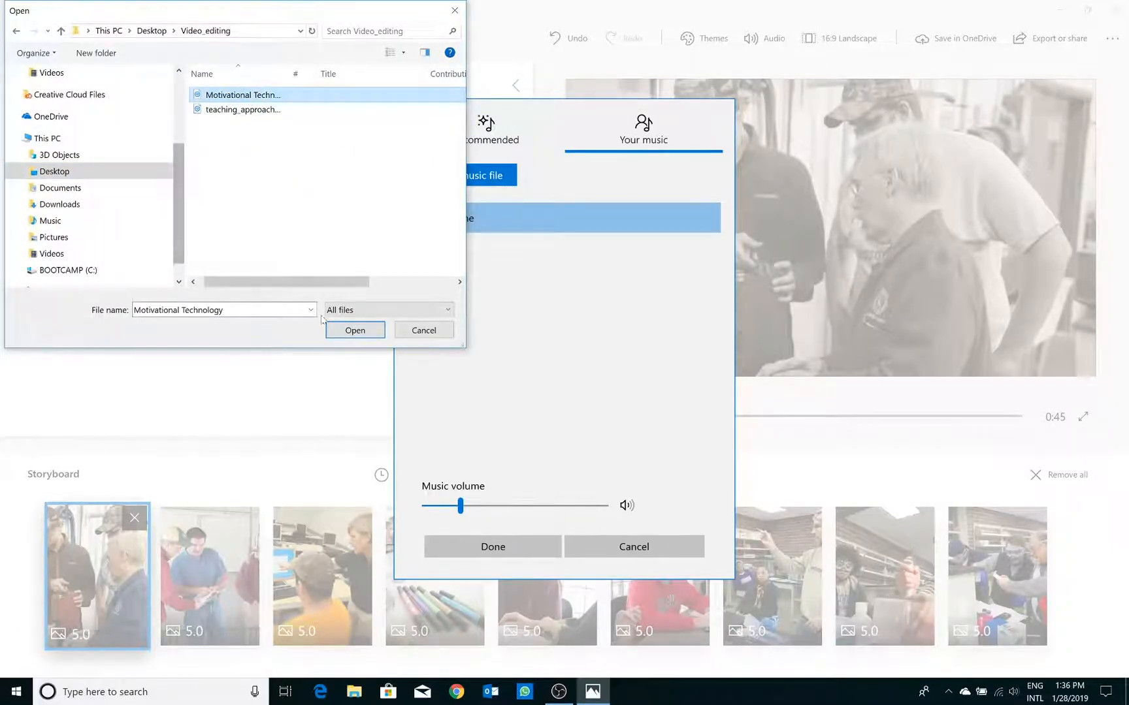
pyautogui.click(356, 332)
# Preview Motivational Technology.wav, apply it as background music, and play the opening of the slideshow to check the sound mix
pyautogui.click(426, 250)
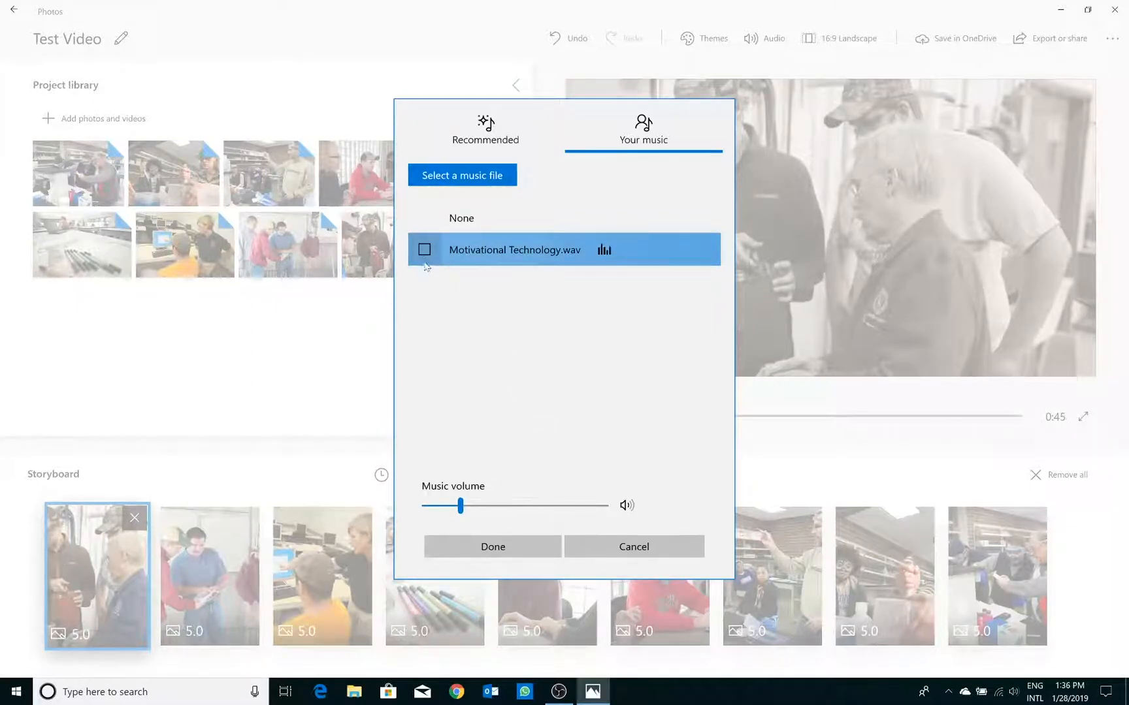
pyautogui.click(426, 250)
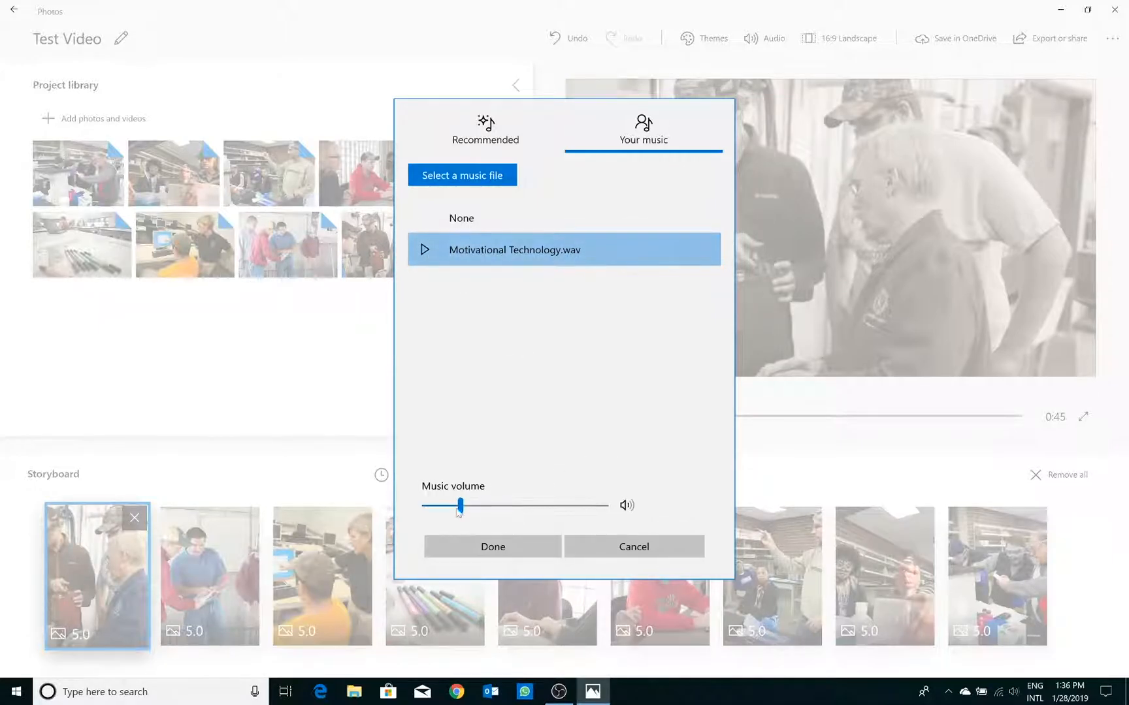
pyautogui.click(494, 547)
pyautogui.click(578, 417)
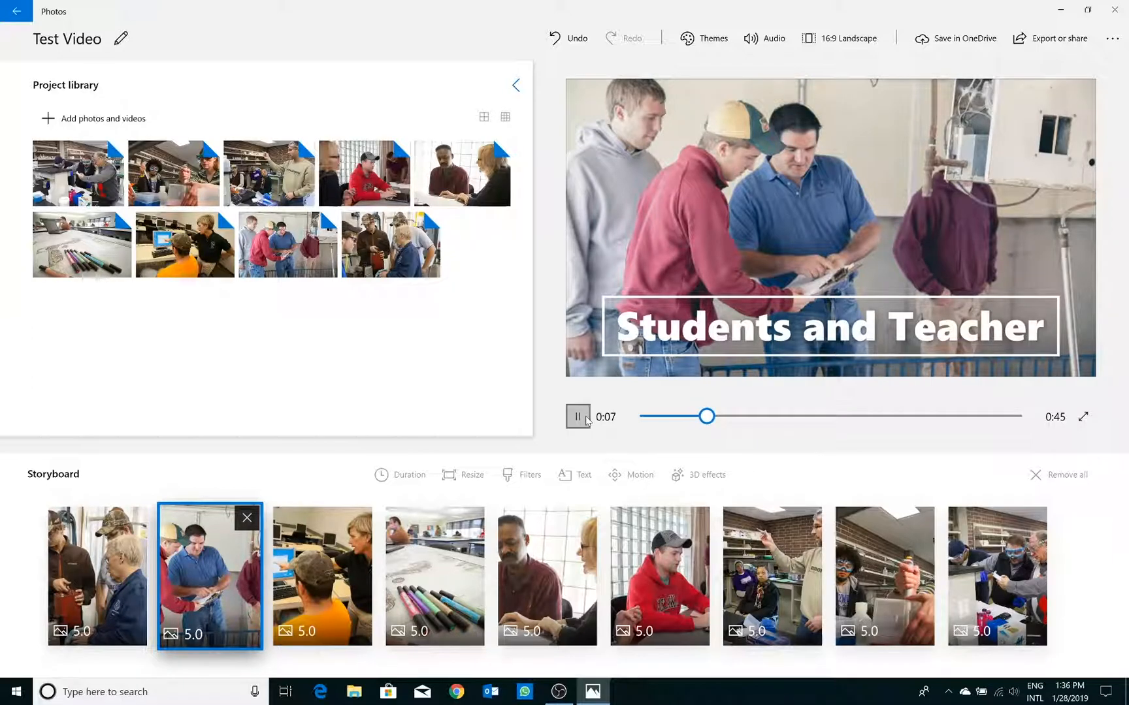
pyautogui.click(585, 419)
# Set the volume of the Motivational Technology.wav background music to 40 and play the slideshow to check the sound mix
pyautogui.click(773, 36)
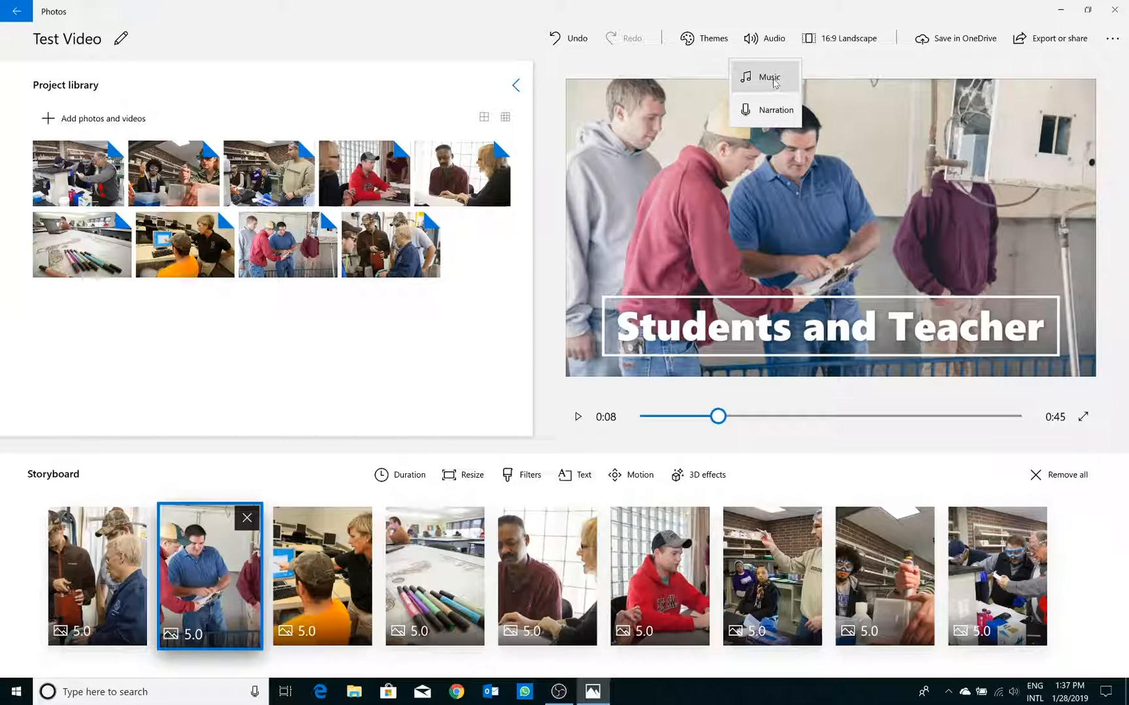
pyautogui.click(770, 78)
pyautogui.moveTo(479, 507); pyautogui.dragTo(498, 511)
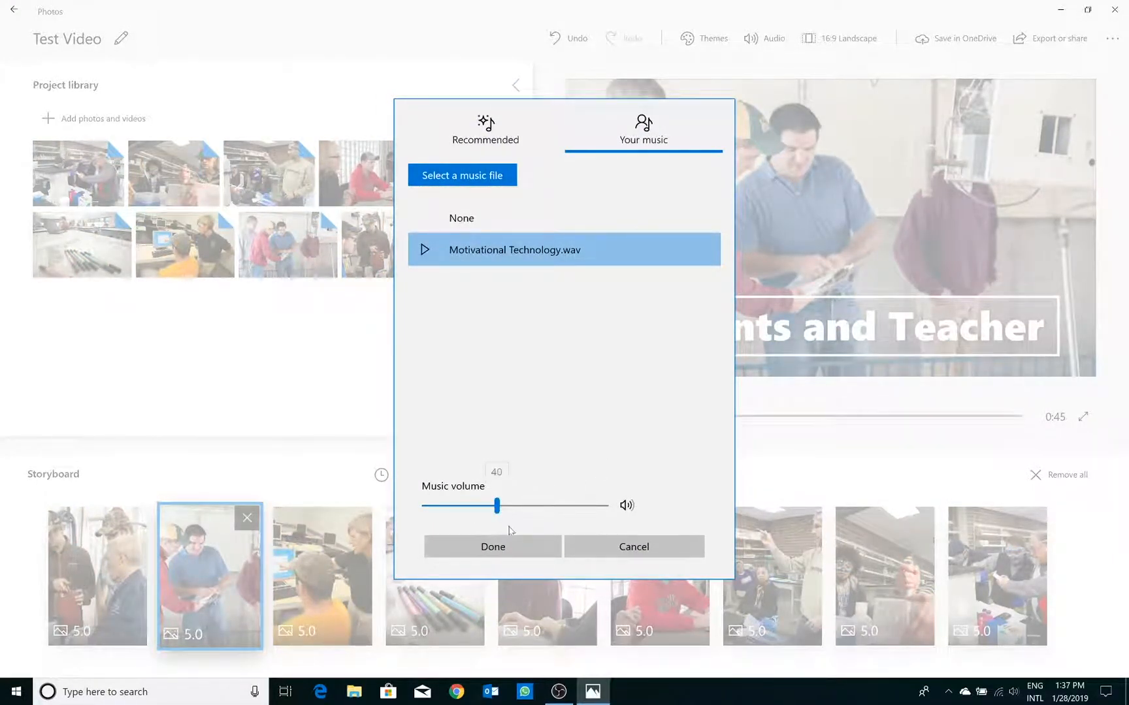
pyautogui.click(526, 547)
pyautogui.click(576, 423)
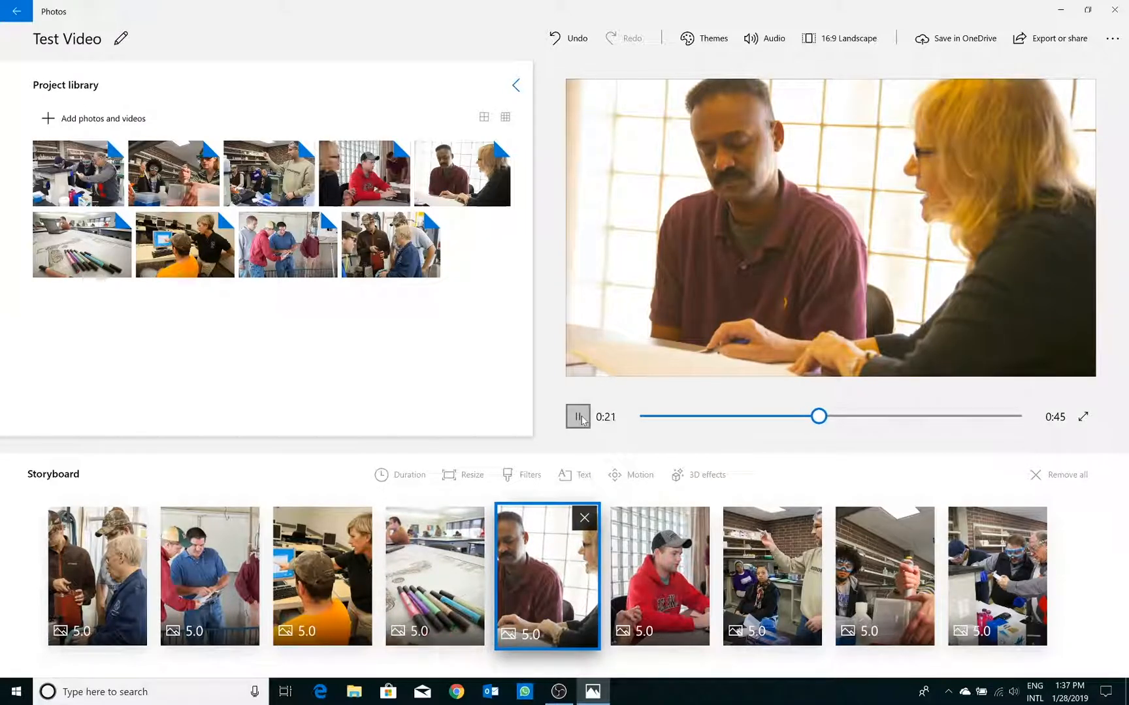
pyautogui.click(580, 418)
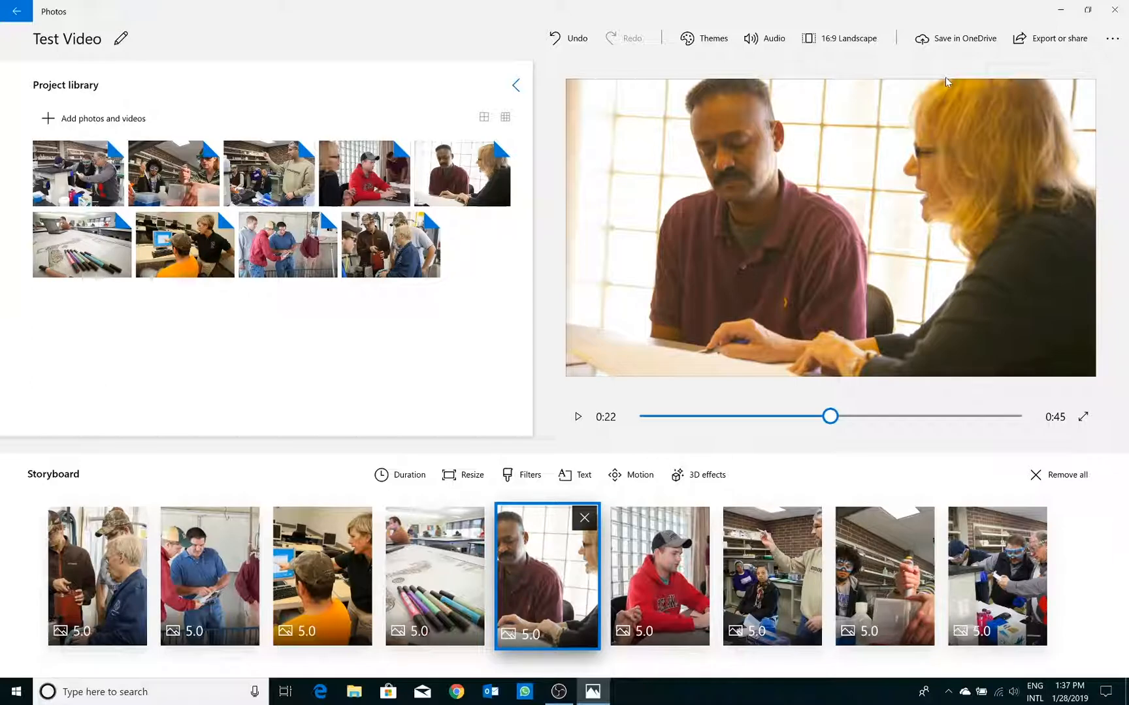
# Export the slideshow at file size M, best for sharing online, and play the opening of the exported video
pyautogui.click(1068, 45)
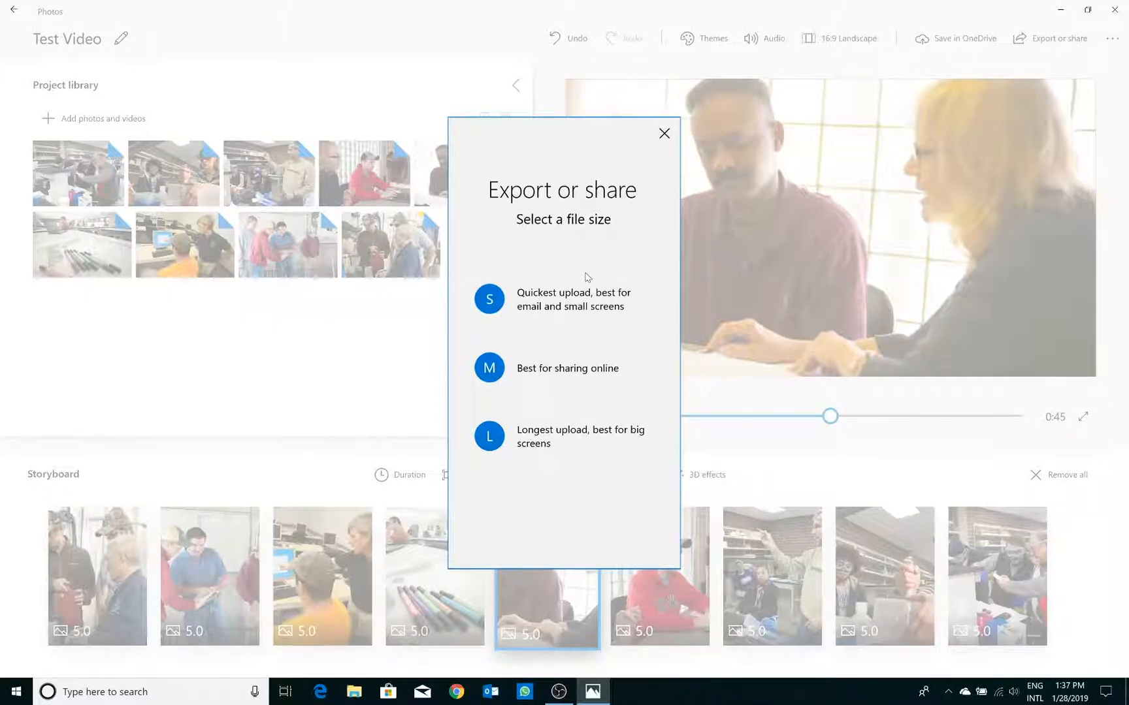
pyautogui.click(665, 134)
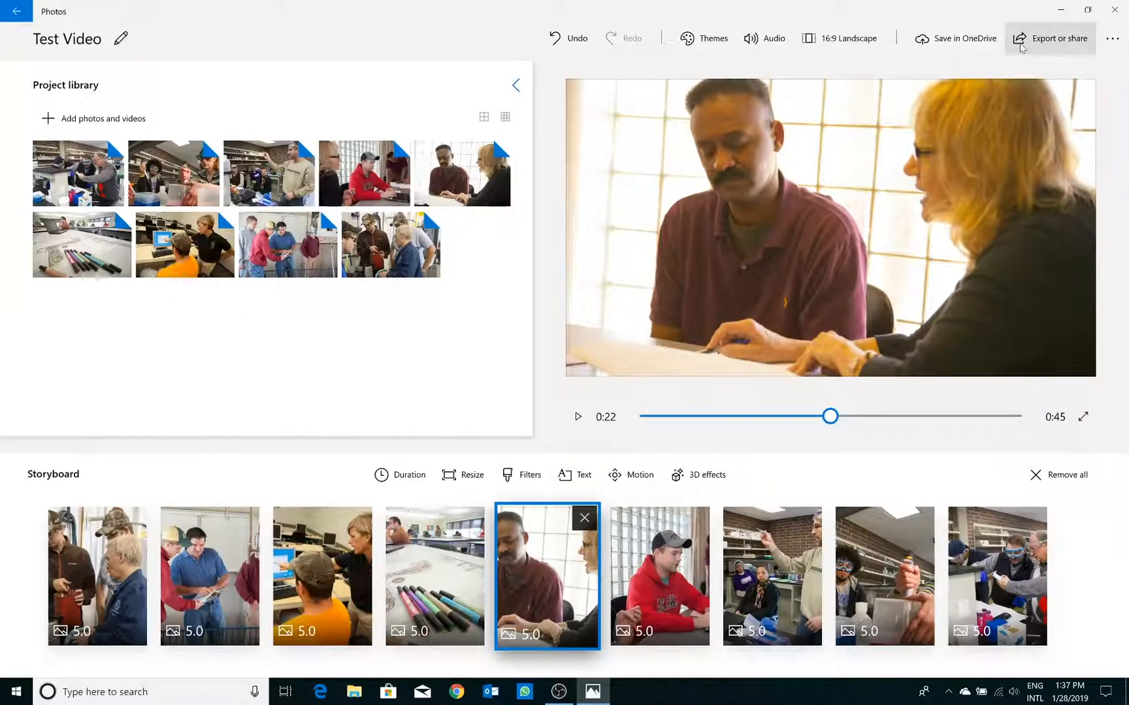
pyautogui.click(1044, 43)
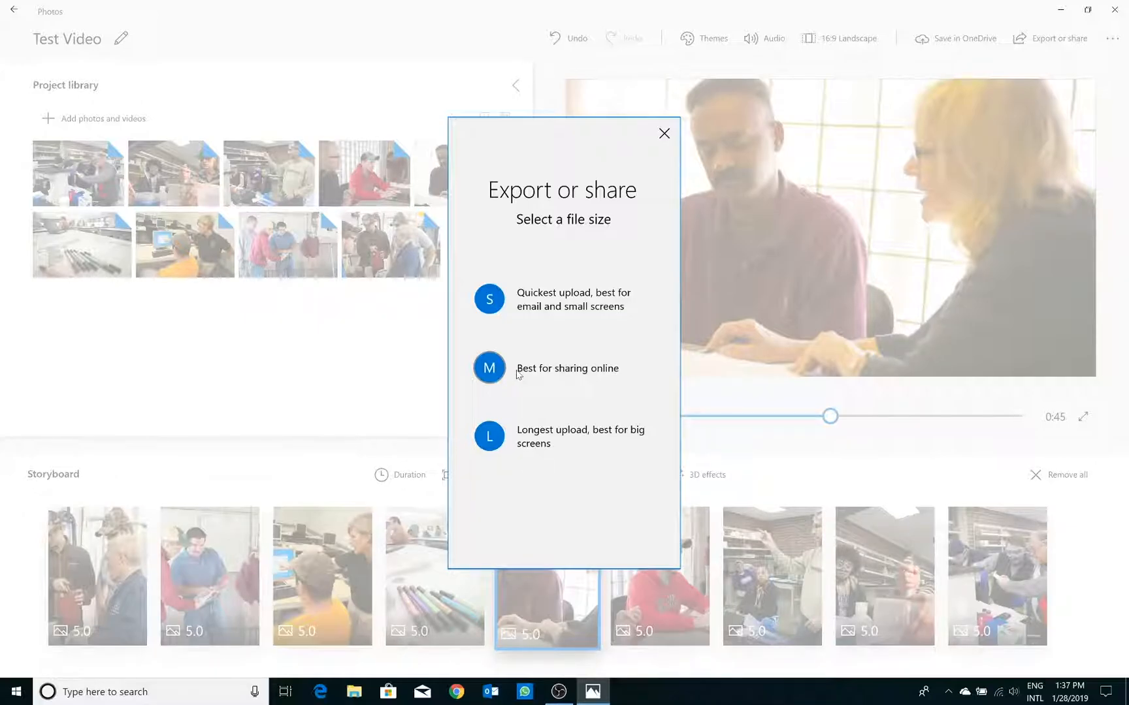
pyautogui.click(491, 377)
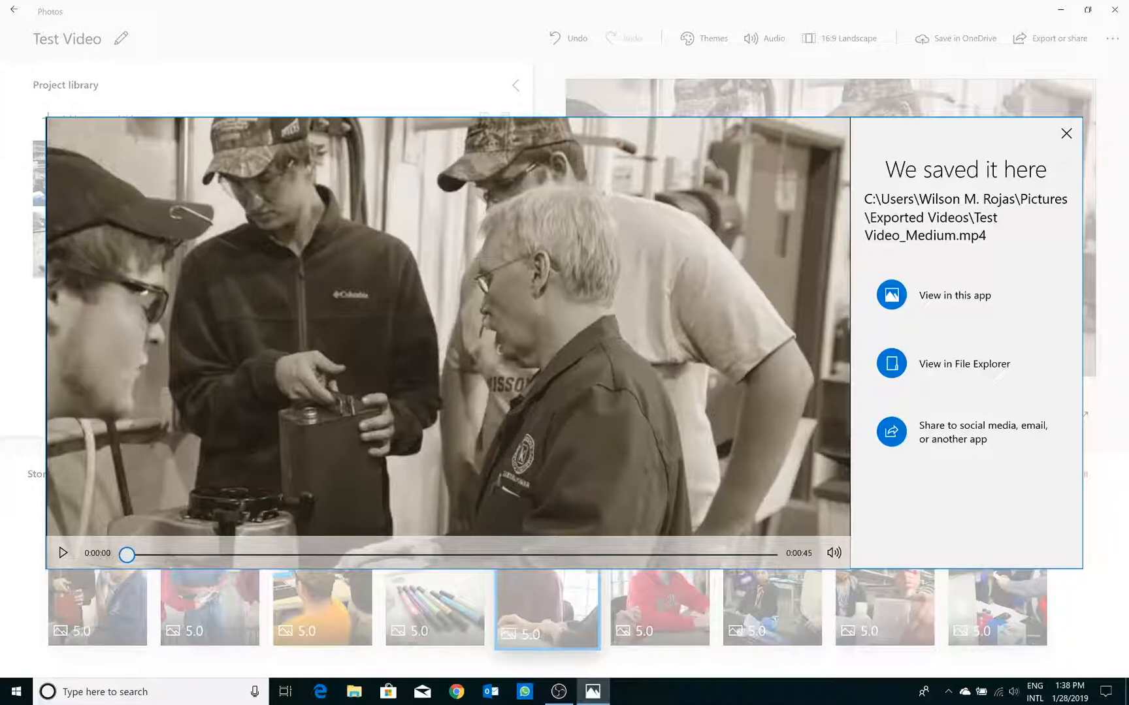
pyautogui.click(63, 553)
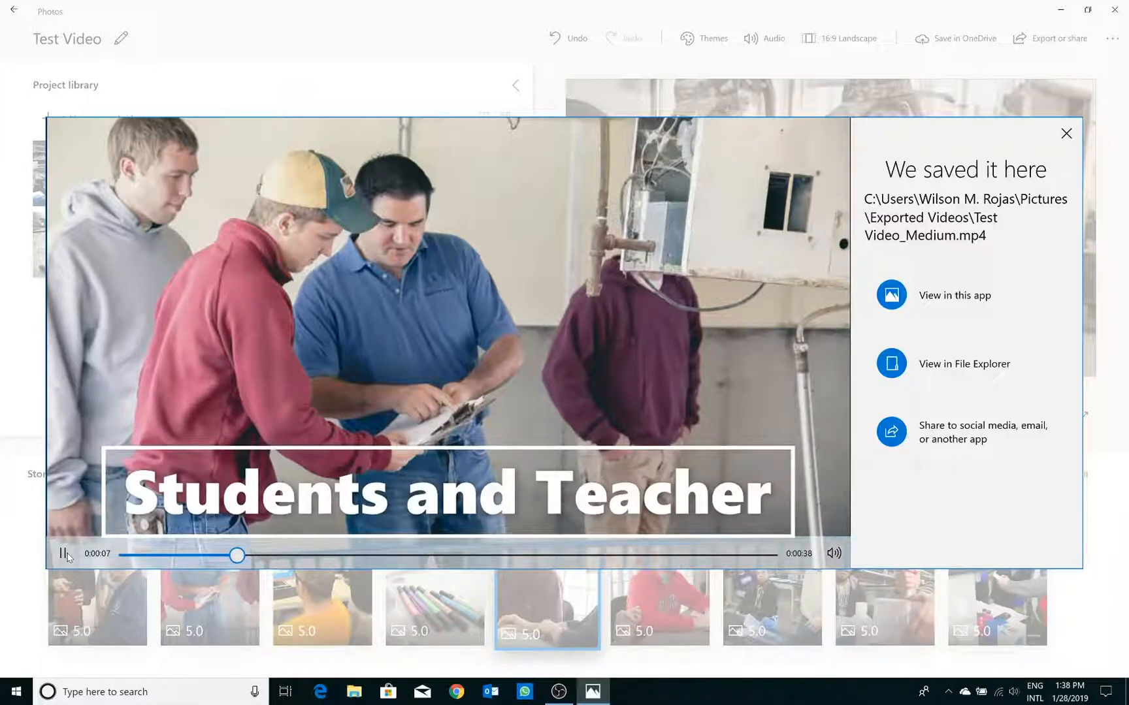
pyautogui.click(67, 555)
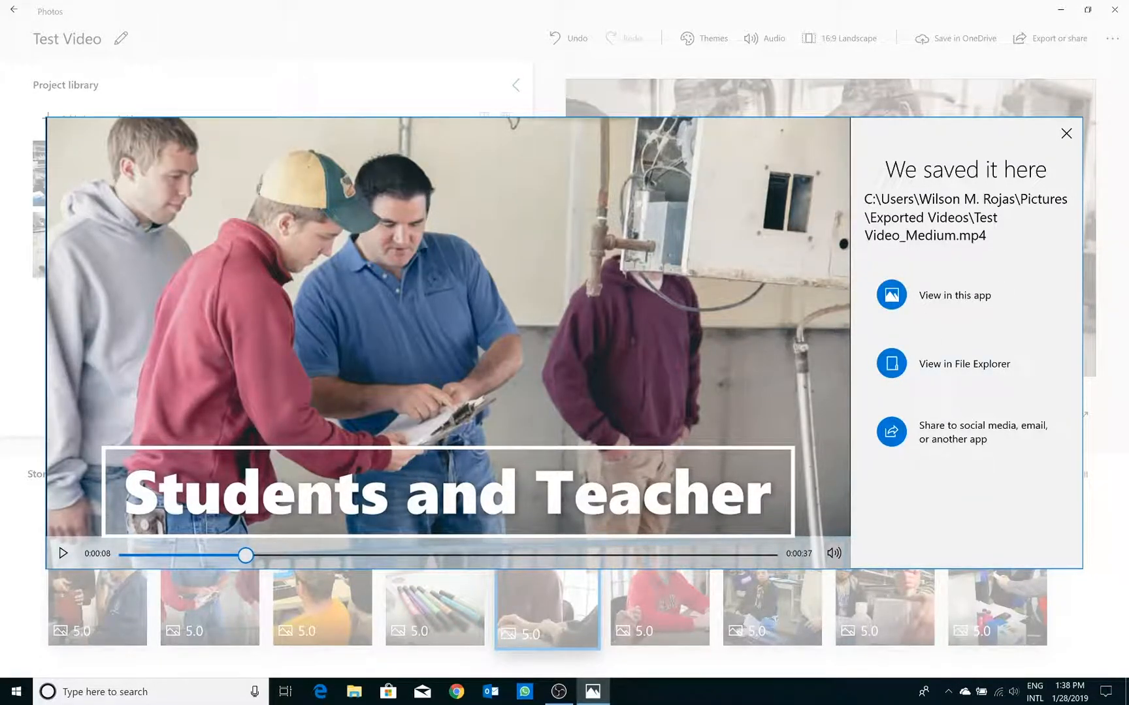
# View the exported Test Video_Medium file in its File Explorer folder, dismissing the export window, and switch back to the Photos project
pyautogui.click(892, 365)
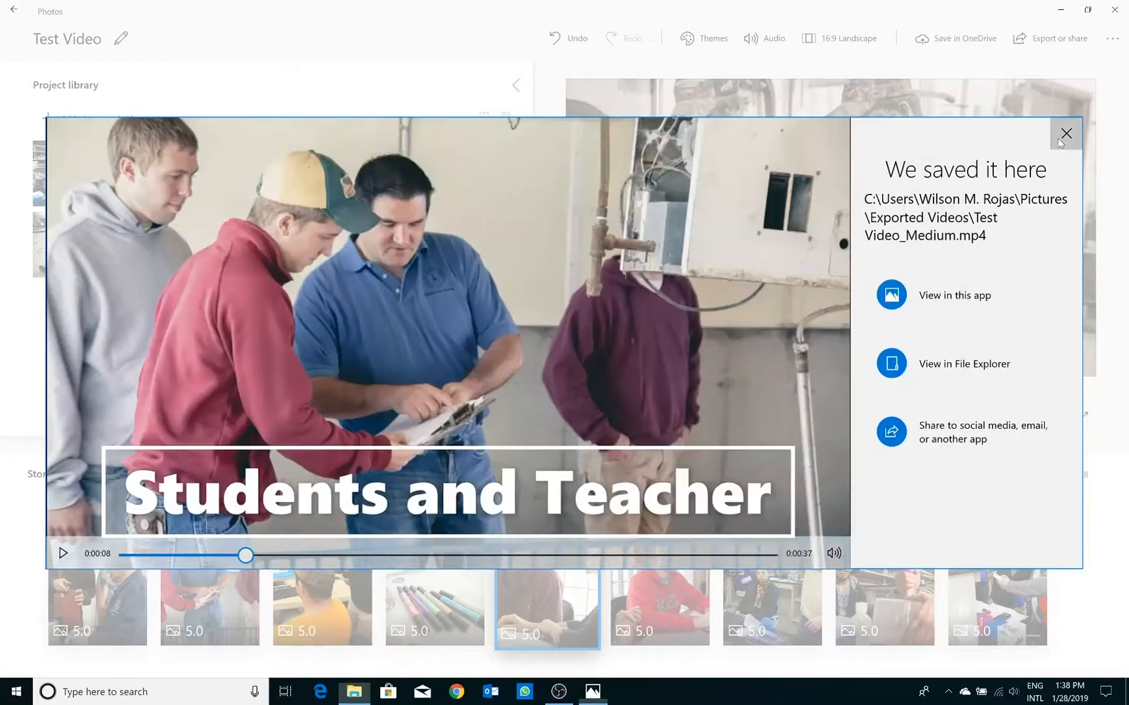
pyautogui.click(1066, 133)
pyautogui.click(1073, 10)
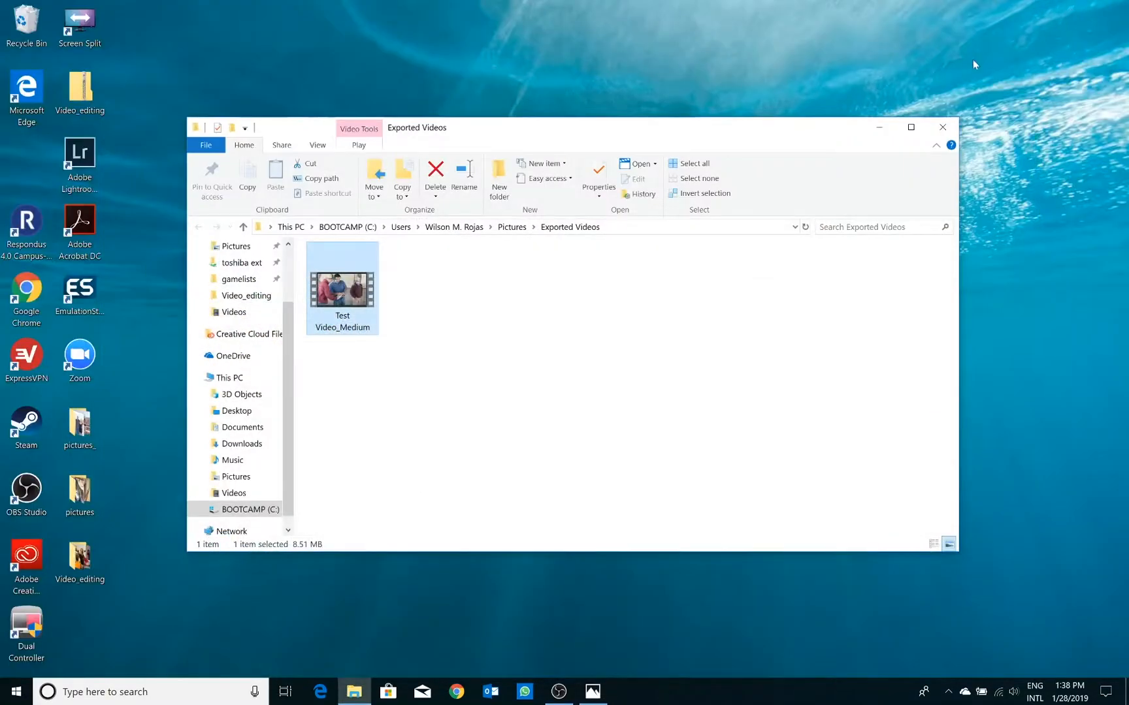
pyautogui.moveTo(591, 135); pyautogui.dragTo(666, 76)
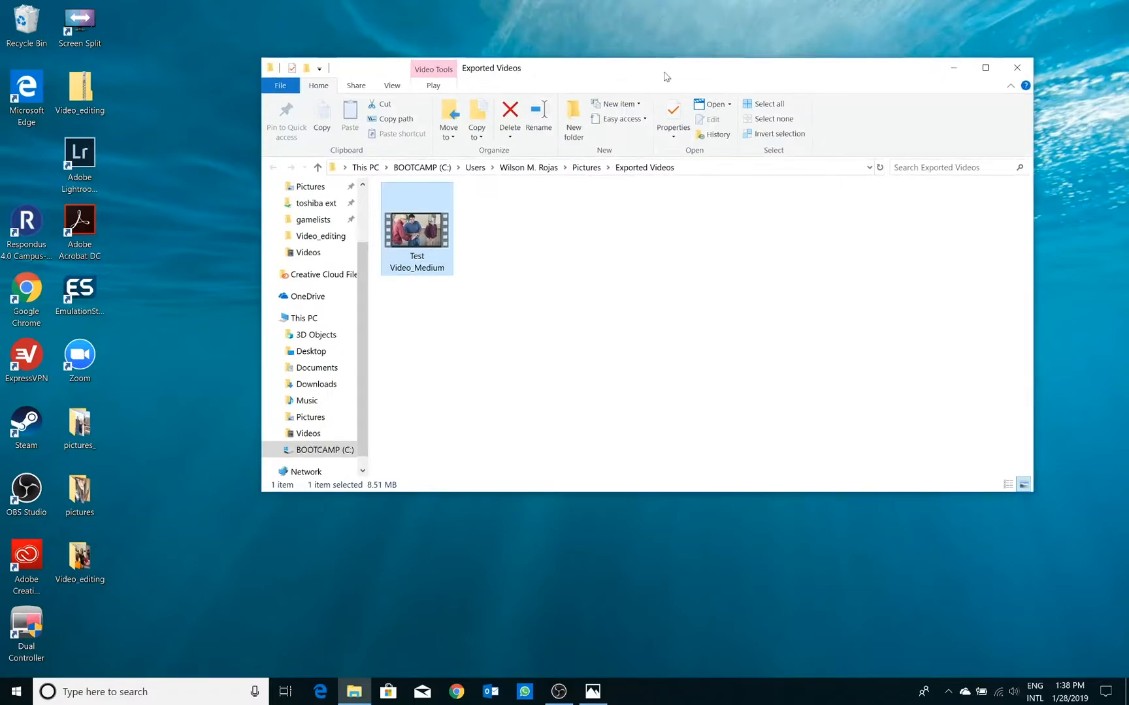
pyautogui.click(593, 691)
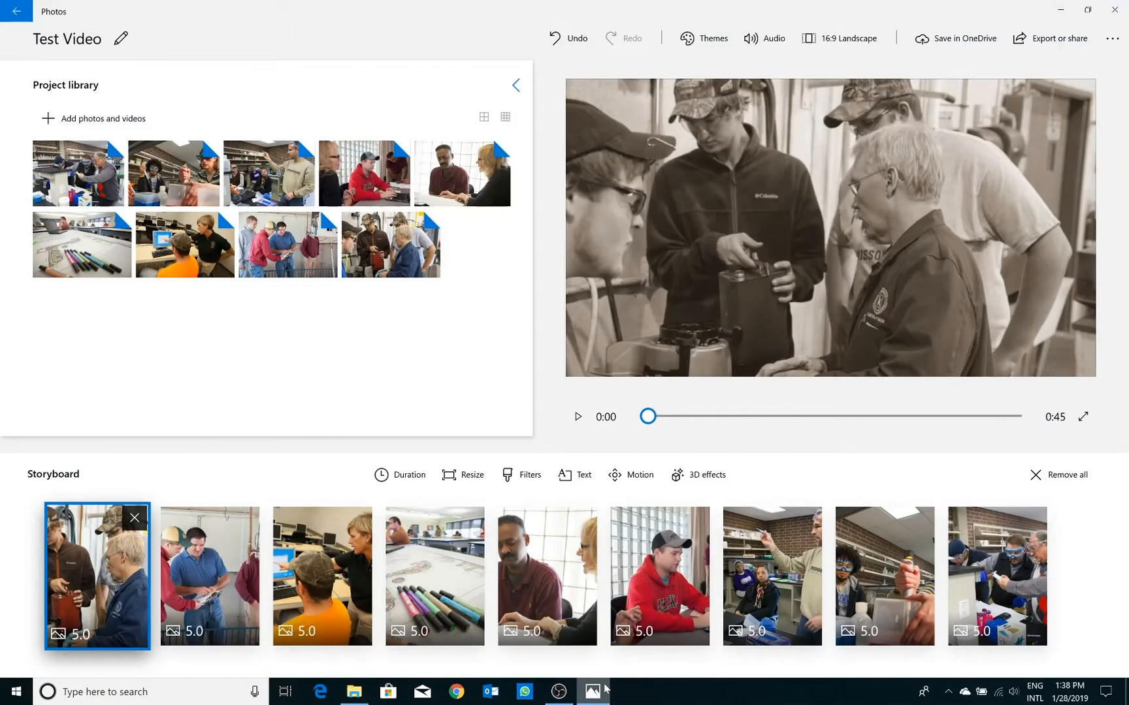